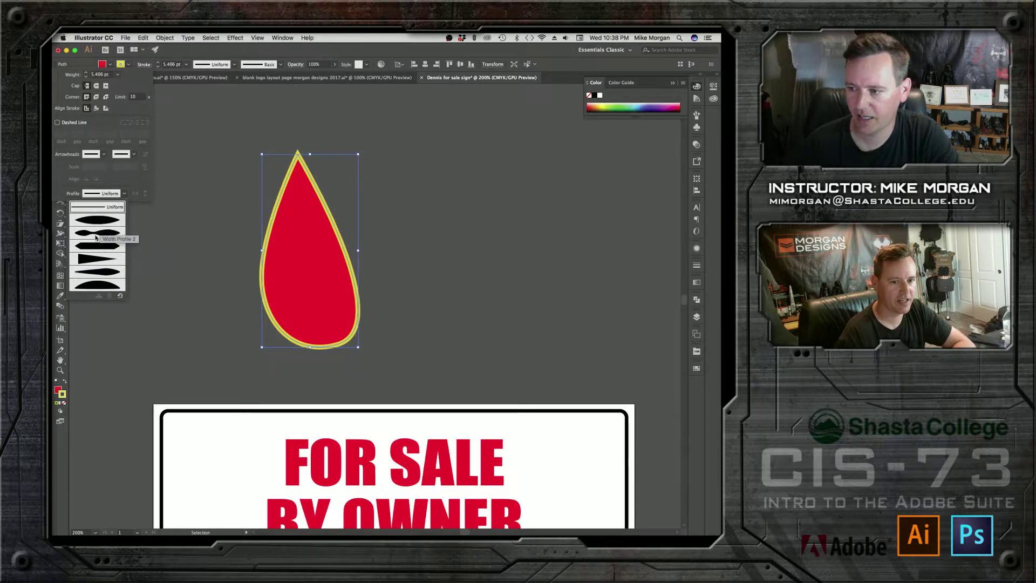
Apply Width Profile 1 to the teardrop's yellow stroke
{"action": "left_click", "coordinate": [97, 220]}
{"action": "left_click", "coordinate": [211, 259]}
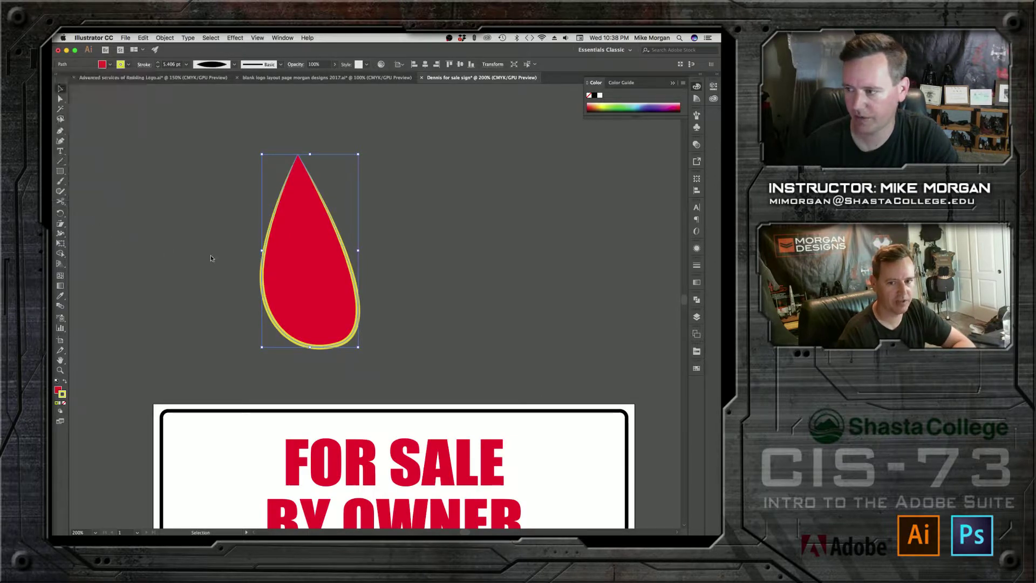
{"action": "left_click", "coordinate": [412, 231]}
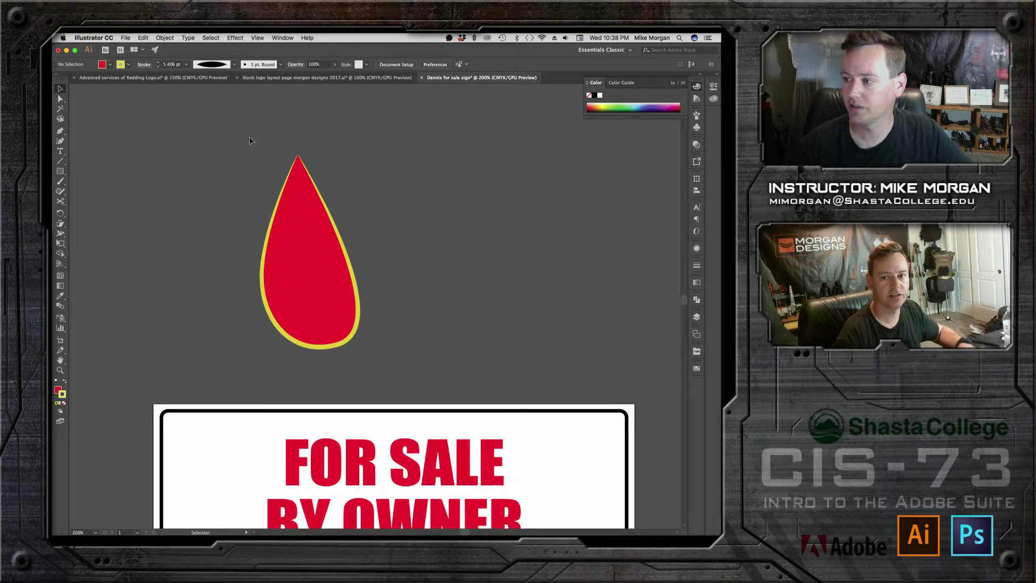
Try expanding the appearance of the teardrop with its tapered stroke
{"action": "left_click_drag", "start_coordinate": [239, 138], "coordinate": [397, 332]}
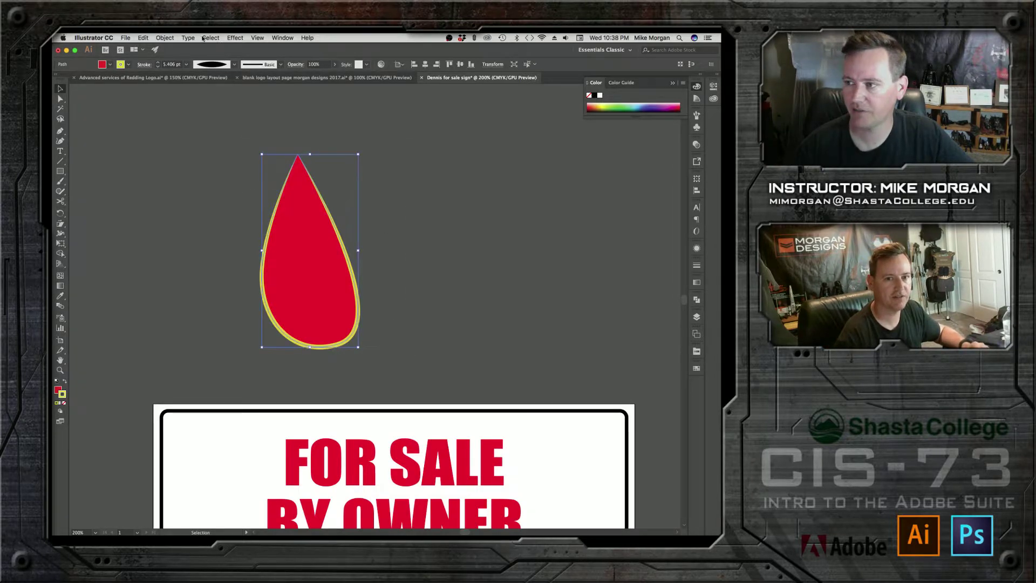
{"action": "left_click", "coordinate": [165, 38]}
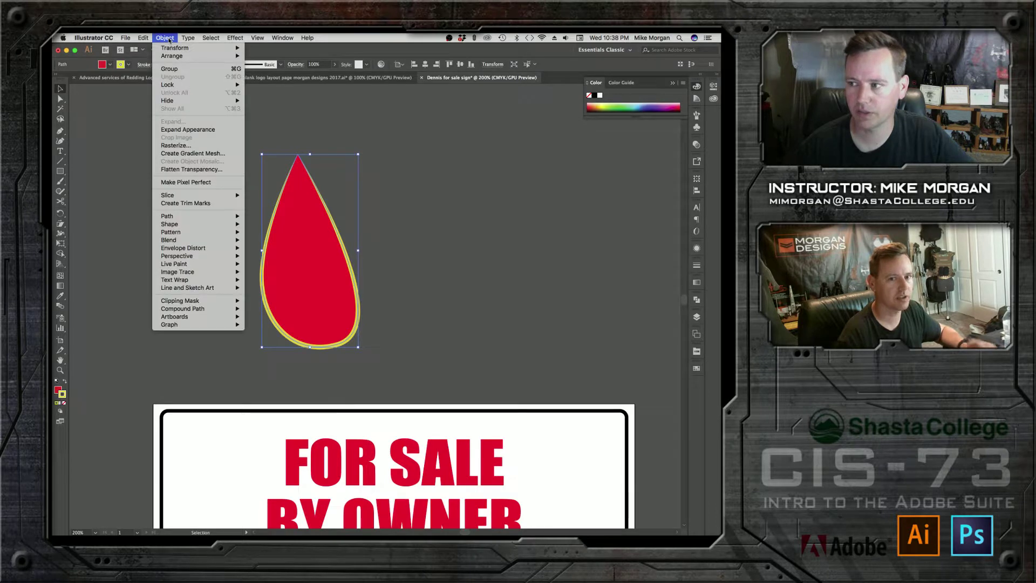
{"action": "left_click", "coordinate": [190, 130]}
{"action": "left_click", "coordinate": [412, 277]}
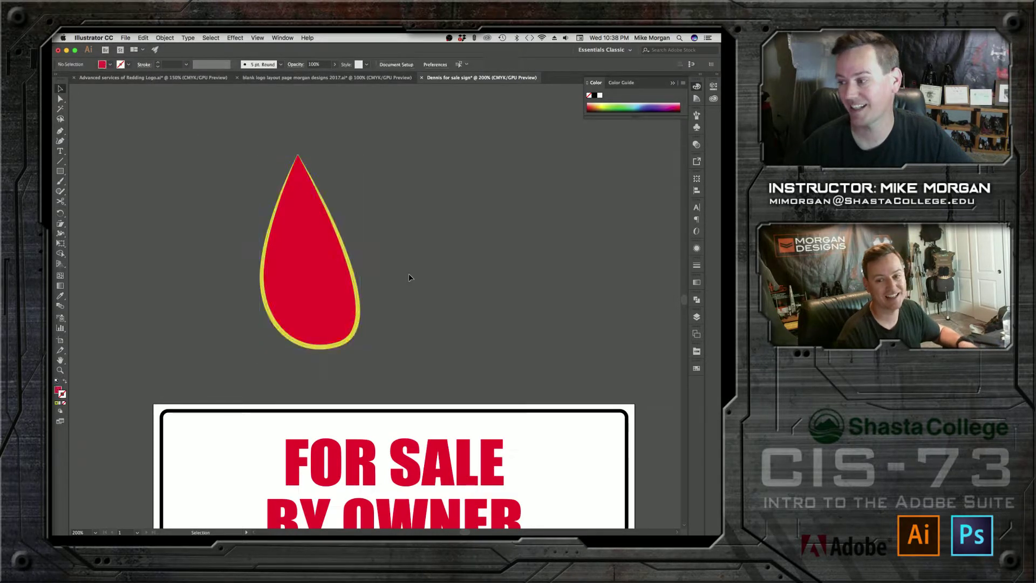
Try scaling the expanded teardrop group slightly and moving it a short way left on the canvas
{"action": "left_click", "coordinate": [355, 282]}
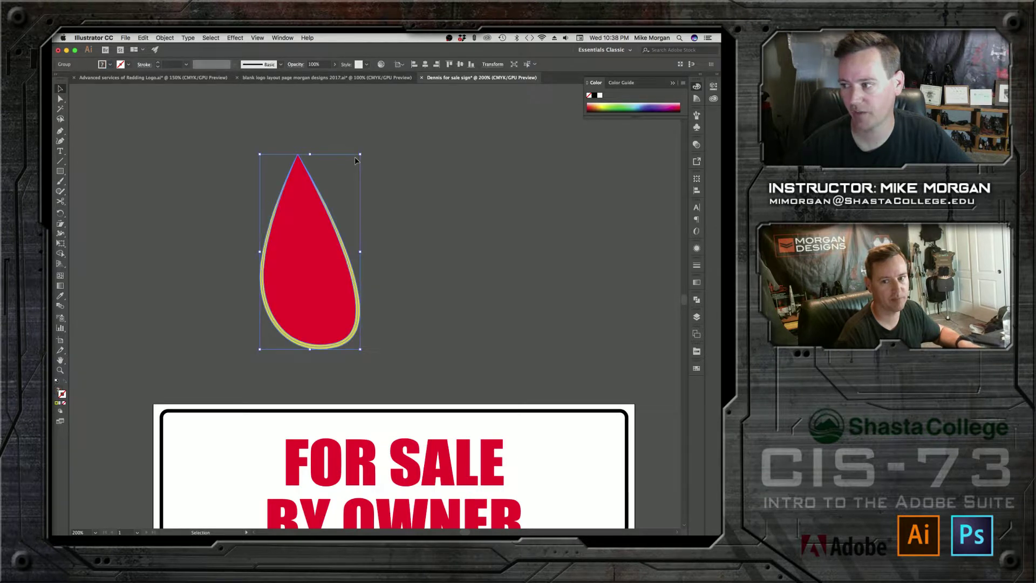
{"action": "left_click_drag", "start_coordinate": [361, 155], "coordinate": [417, 155]}
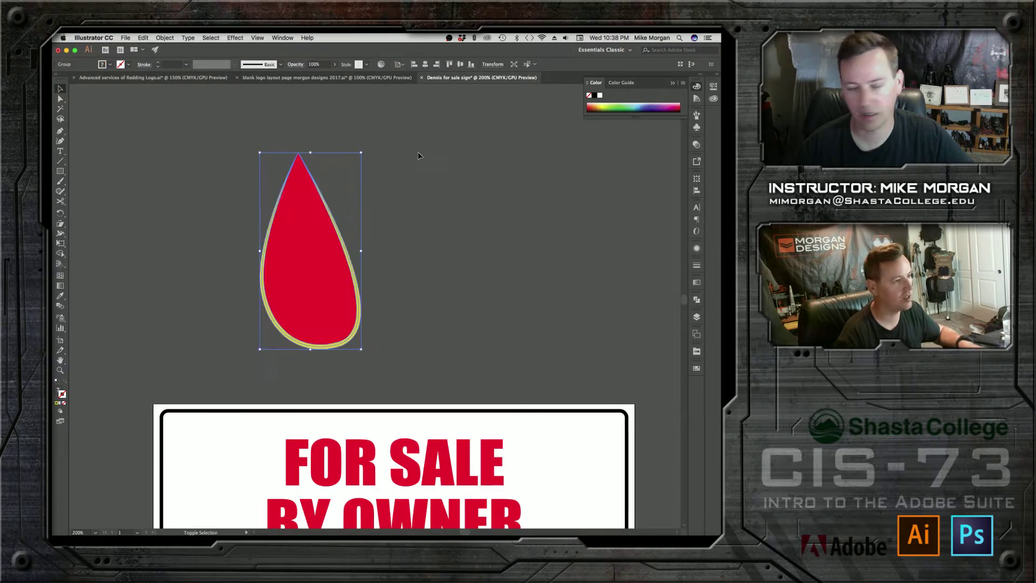
{"action": "left_click_drag", "start_coordinate": [318, 278], "coordinate": [265, 274]}
{"action": "key", "text": "a"}
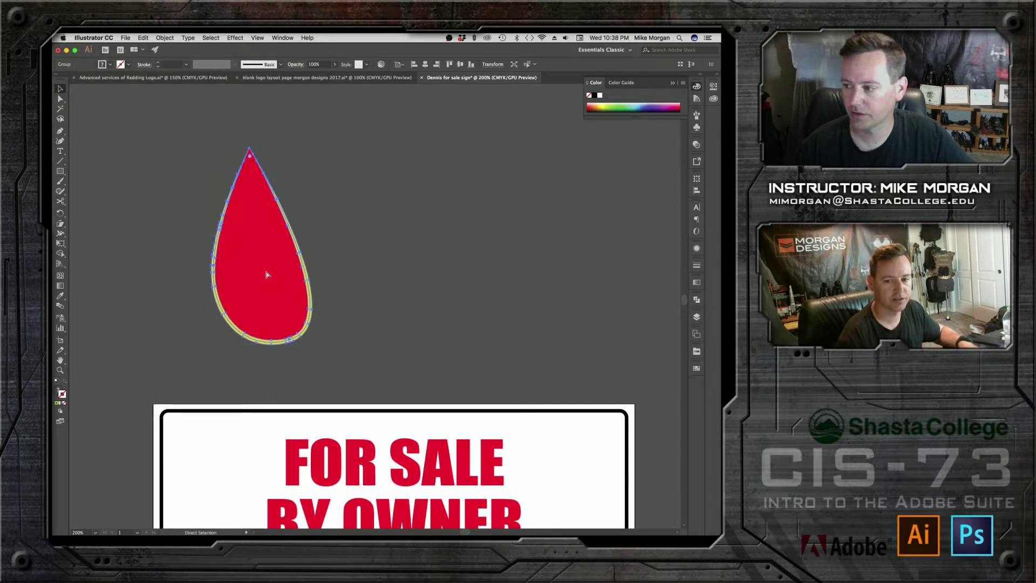
Undo the move, scaling and appearance expansion so the teardrop is a stroked path again
{"action": "key", "text": "super+z"}
{"action": "key", "text": "super+z"}
{"action": "key", "text": "super+shift+z"}
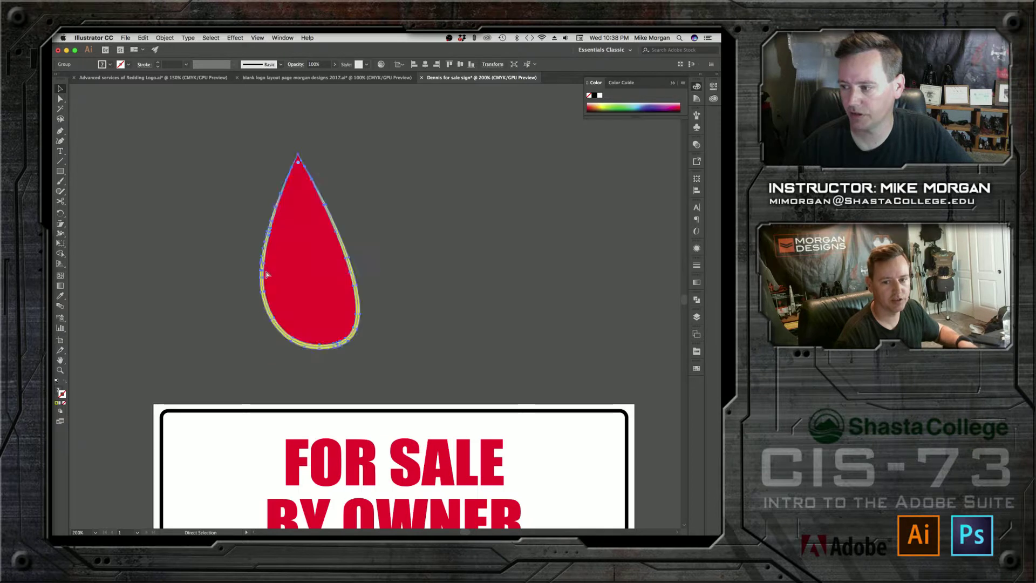
{"action": "left_click", "coordinate": [267, 274]}
{"action": "key", "text": "v"}
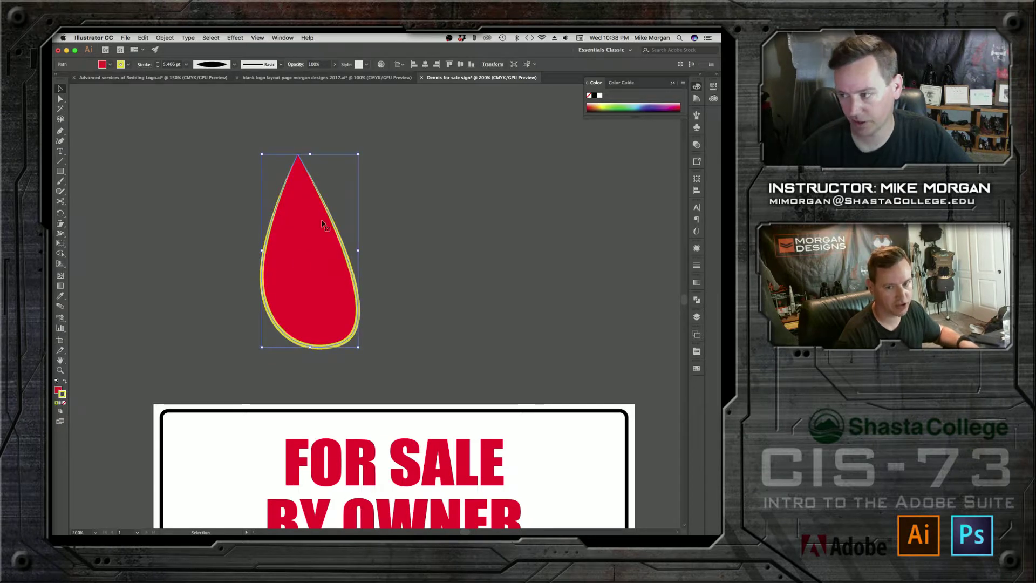
Set the teardrop's yellow stroke weight to 16 pt
{"action": "left_click", "coordinate": [158, 63]}
{"action": "left_click", "coordinate": [158, 63]}
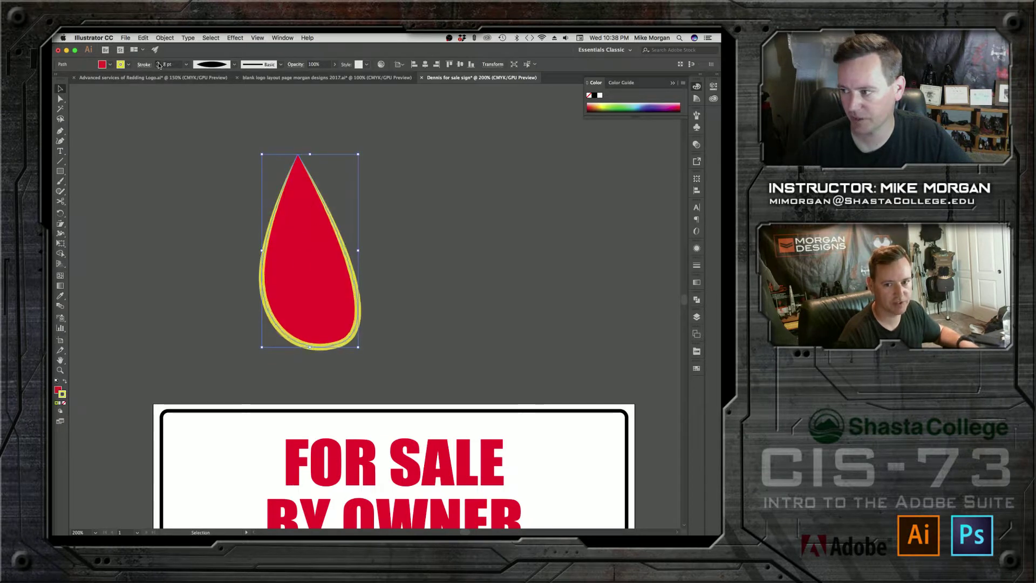
{"action": "left_click", "coordinate": [159, 63]}
{"action": "left_click", "coordinate": [159, 63]}
{"action": "left_click", "coordinate": [159, 63]}
{"action": "left_click", "coordinate": [159, 63]}
{"action": "left_click", "coordinate": [218, 207]}
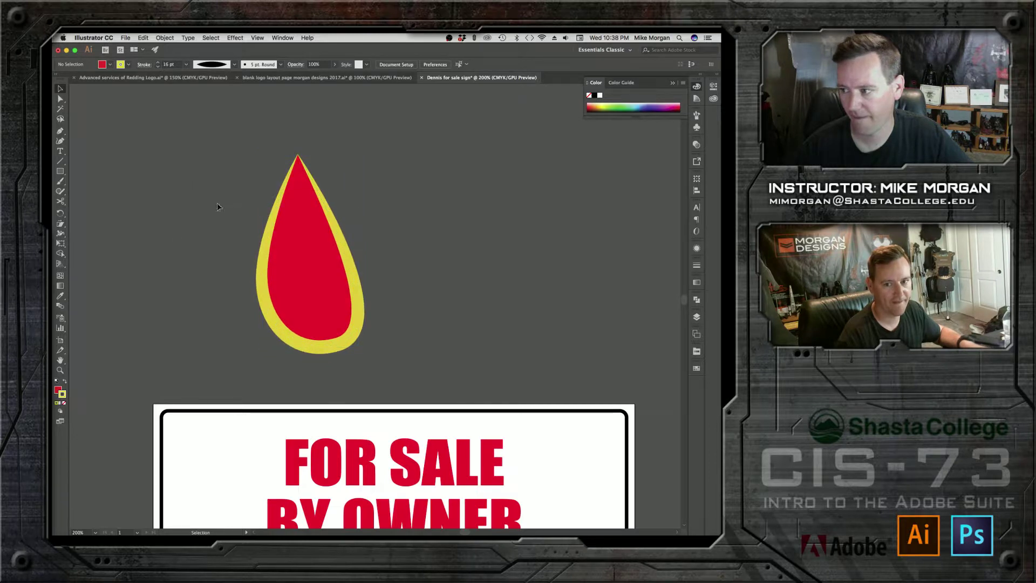
Expand the appearance of the teardrop so its 16 pt stroke is a separate filled shape
{"action": "left_click_drag", "start_coordinate": [212, 195], "coordinate": [410, 348]}
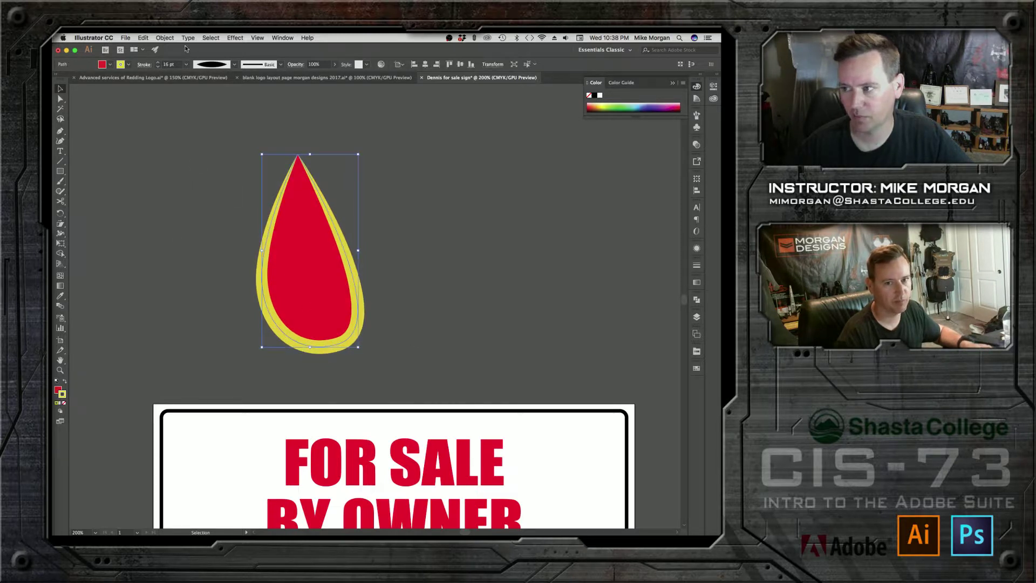
{"action": "left_click", "coordinate": [165, 38]}
{"action": "left_click", "coordinate": [188, 129]}
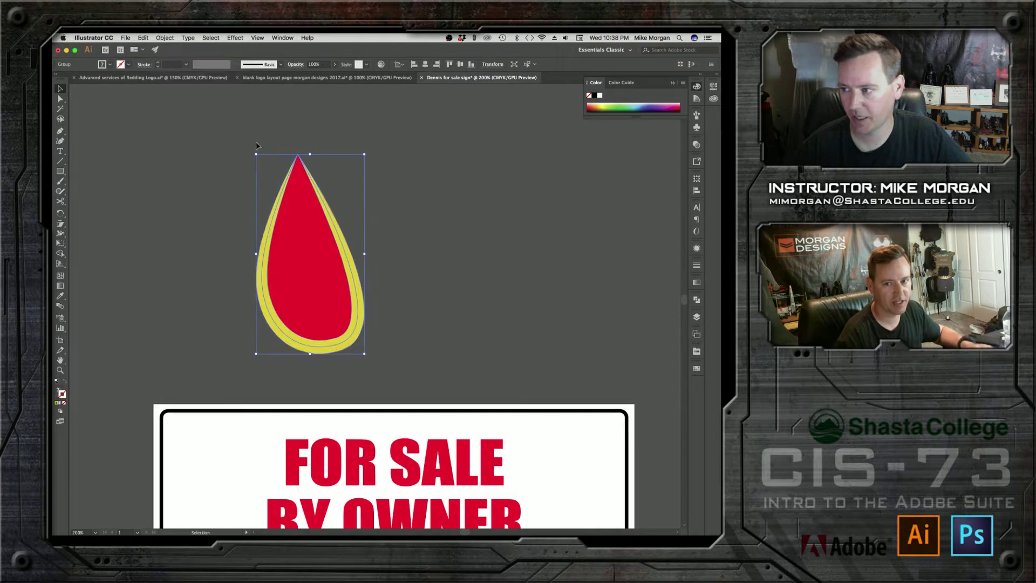
{"action": "left_click", "coordinate": [199, 237]}
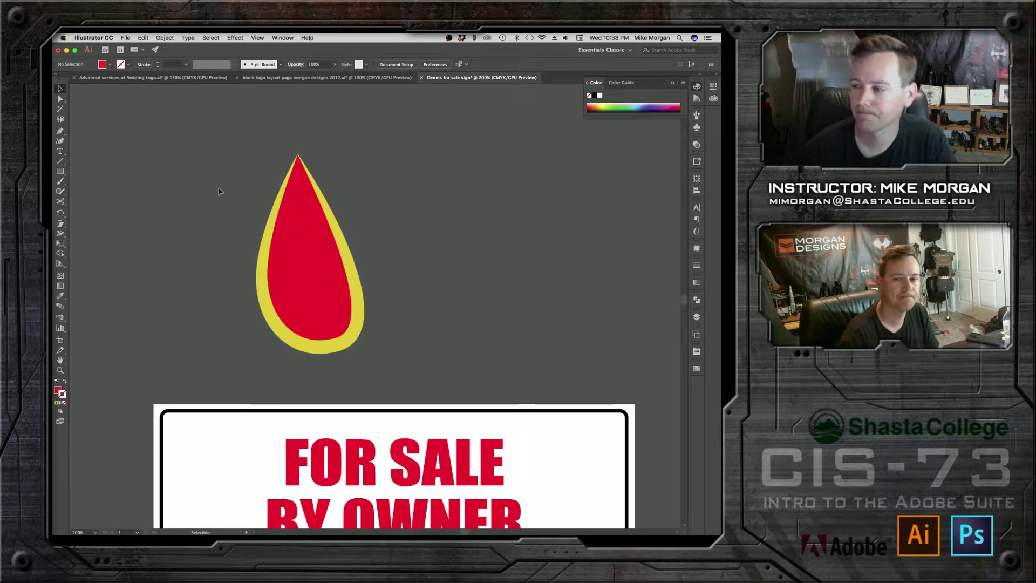
Ungroup the expanded teardrop and move the yellow outline shape to the right of the red shape
{"action": "left_click_drag", "start_coordinate": [226, 190], "coordinate": [372, 278]}
{"action": "right_click", "coordinate": [302, 259]}
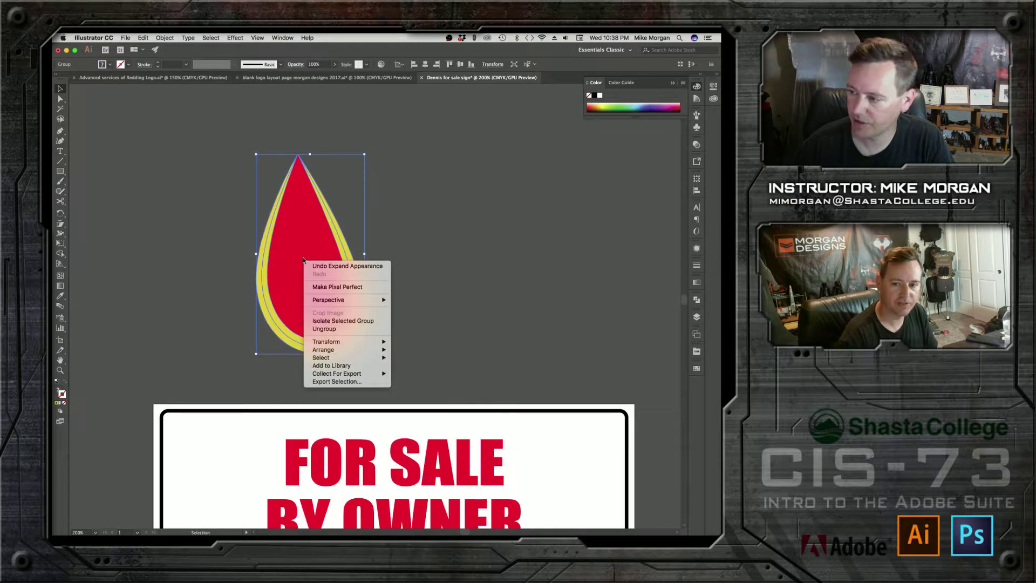
{"action": "left_click", "coordinate": [319, 329]}
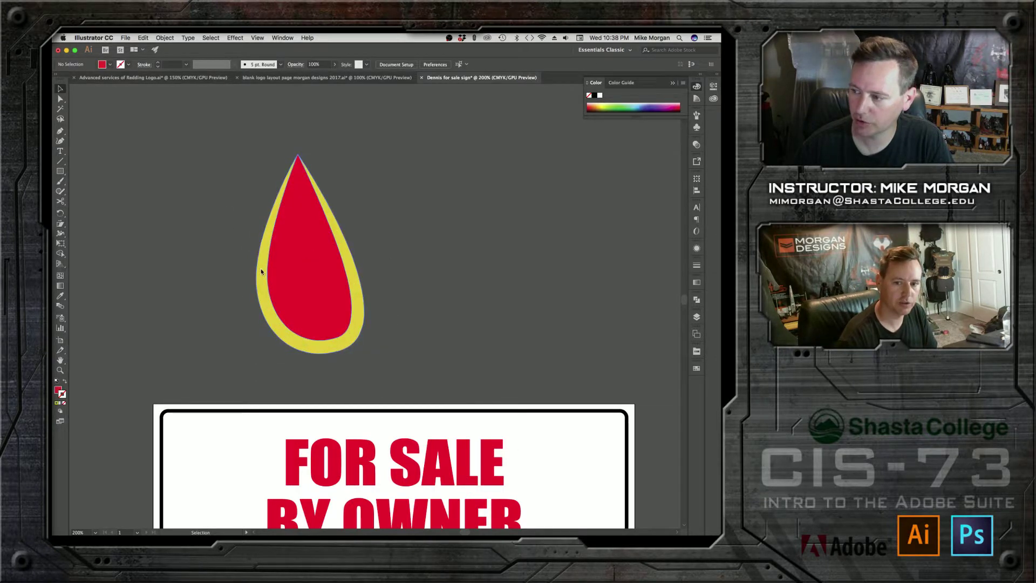
{"action": "left_click_drag", "start_coordinate": [261, 268], "coordinate": [380, 271]}
{"action": "left_click", "coordinate": [134, 235]}
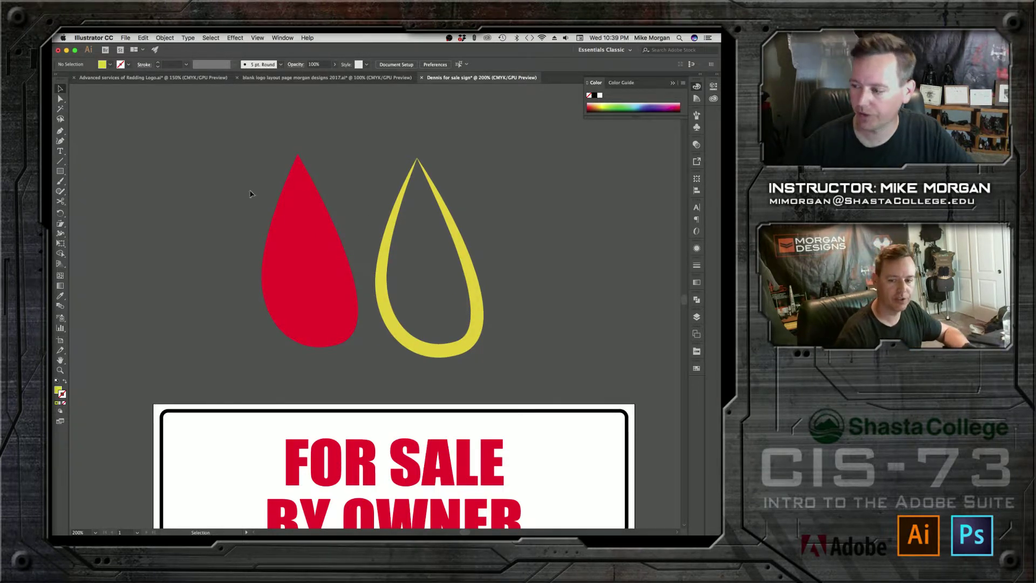
Delete the red teardrop and the yellow outline shape above the sign
{"action": "scroll", "coordinate": [377, 286], "scroll_direction": "down", "scroll_amount": 3}
{"action": "scroll", "coordinate": [377, 286], "scroll_direction": "right", "scroll_amount": 2}
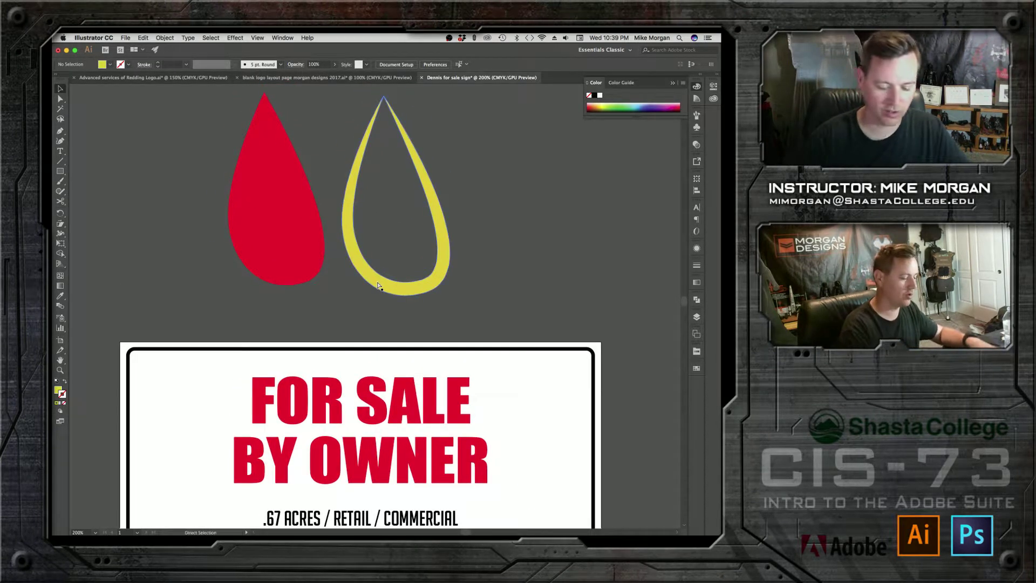
{"action": "key", "text": "super+minus"}
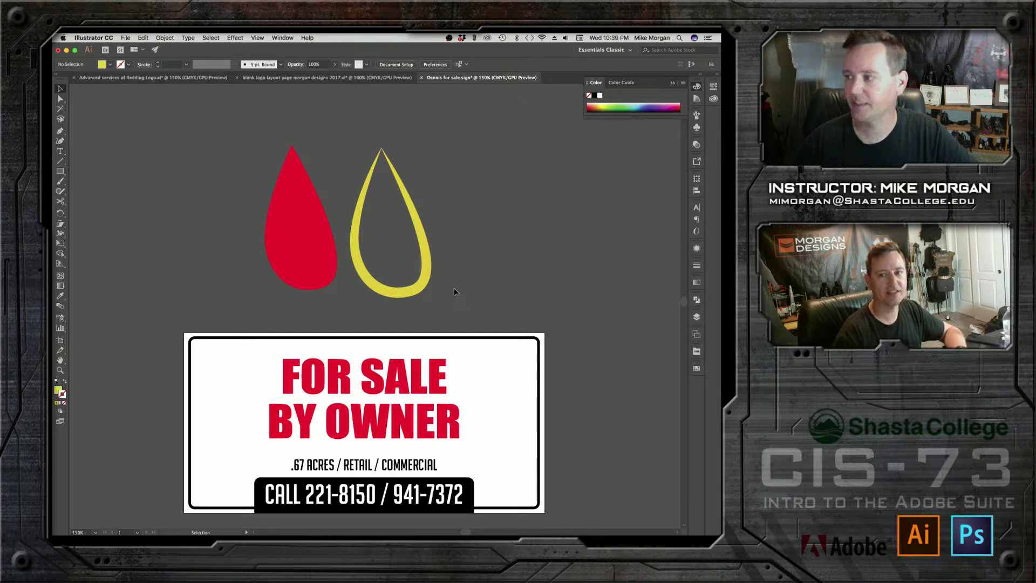
{"action": "key", "text": "super+a"}
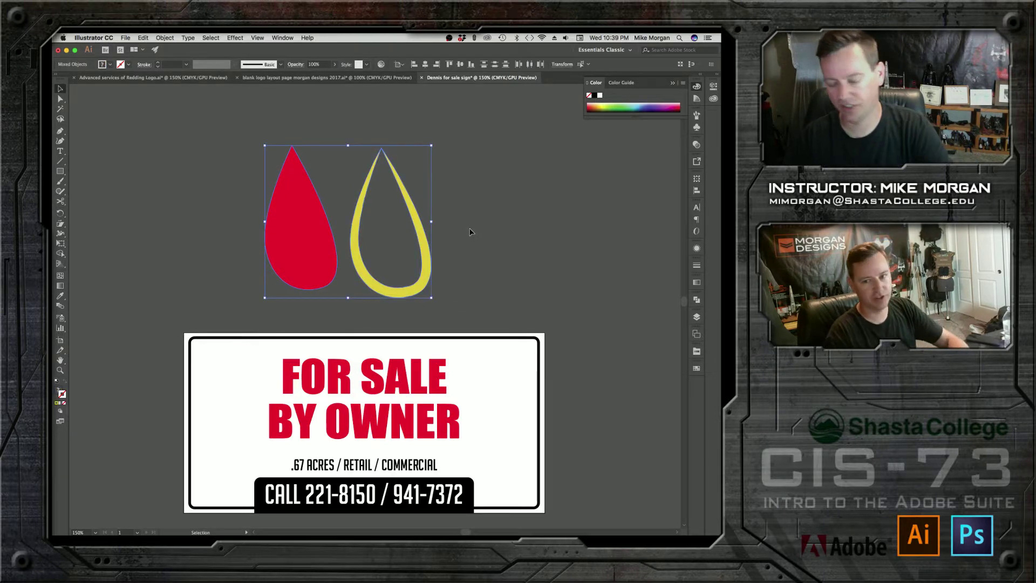
{"action": "key", "text": "Delete"}
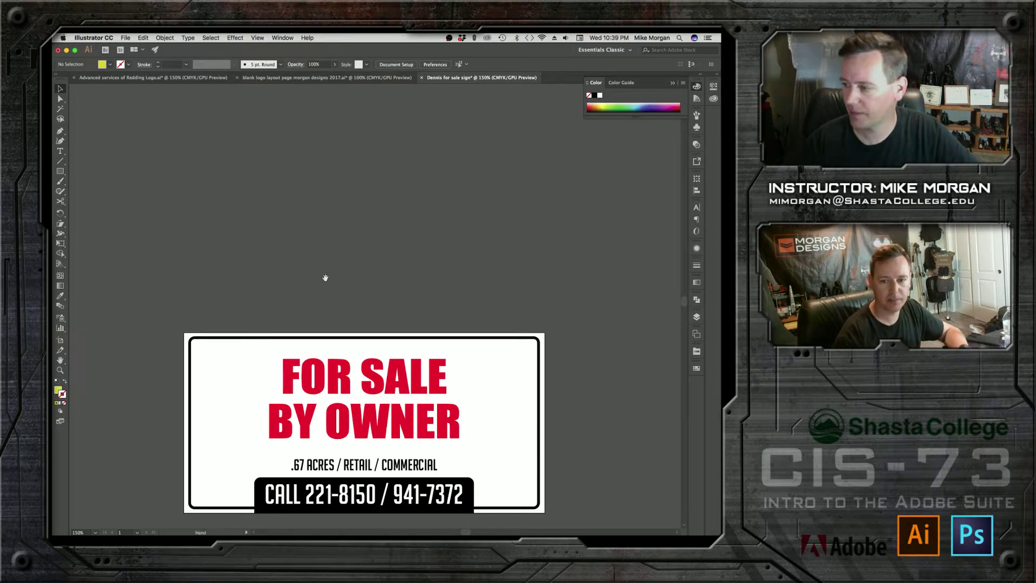
Convert the sign's heading, property description and phone line from live text to outlines
{"action": "left_click_drag", "start_coordinate": [324, 278], "coordinate": [290, 203]}
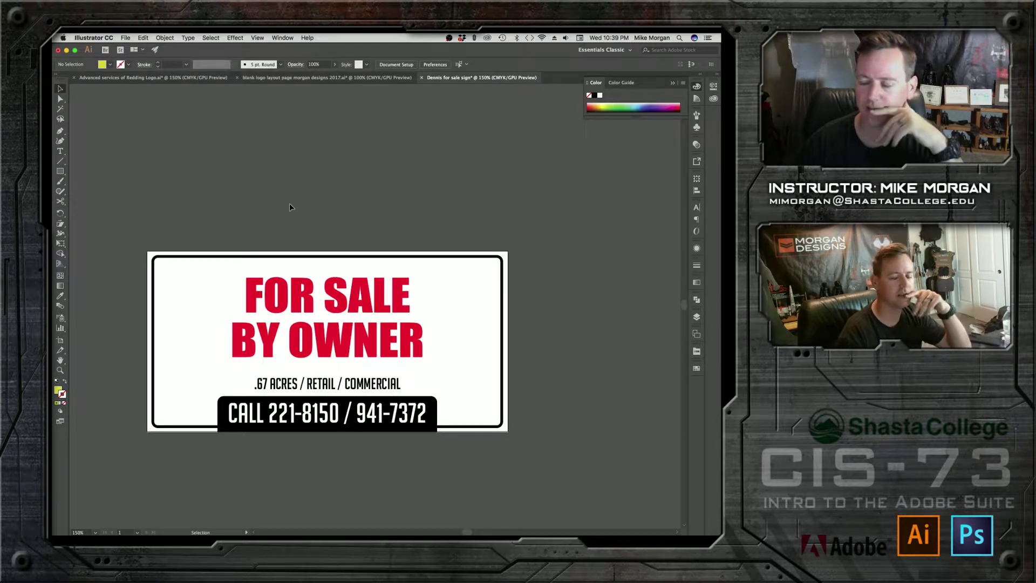
{"action": "left_click", "coordinate": [312, 385]}
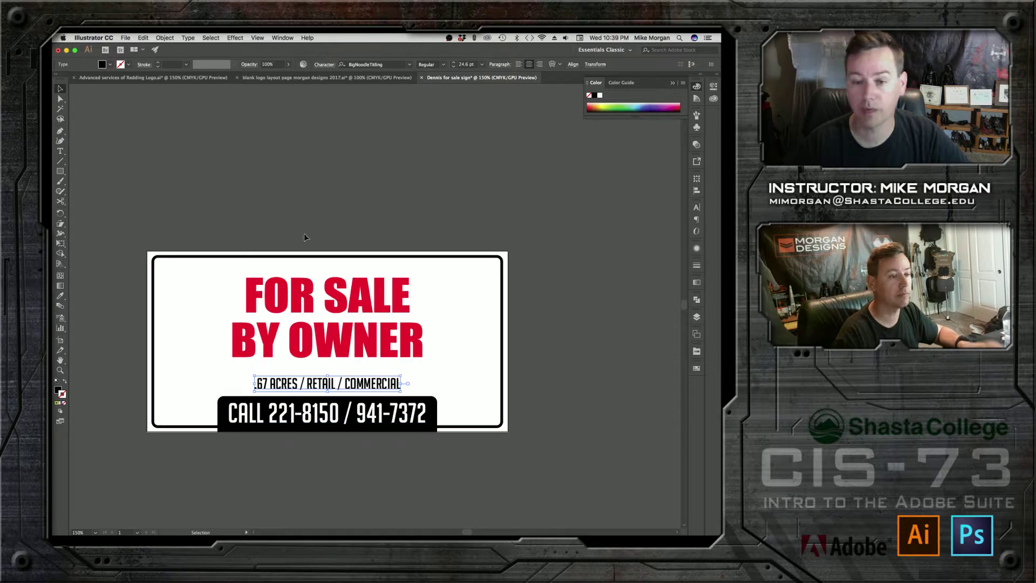
{"action": "left_click", "coordinate": [300, 205]}
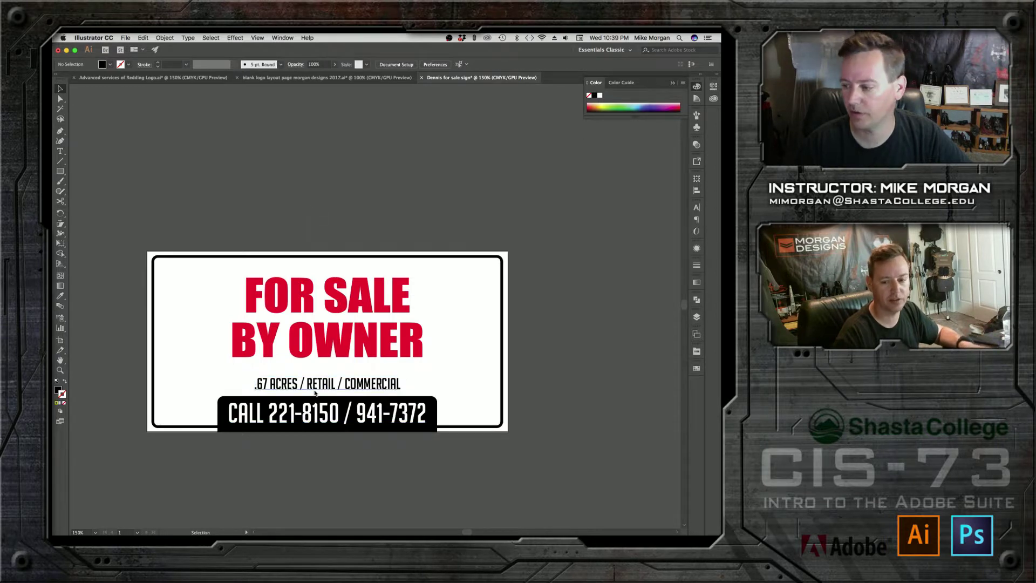
{"action": "left_click", "coordinate": [317, 414]}
{"action": "left_click", "coordinate": [315, 384], "text": "shift"}
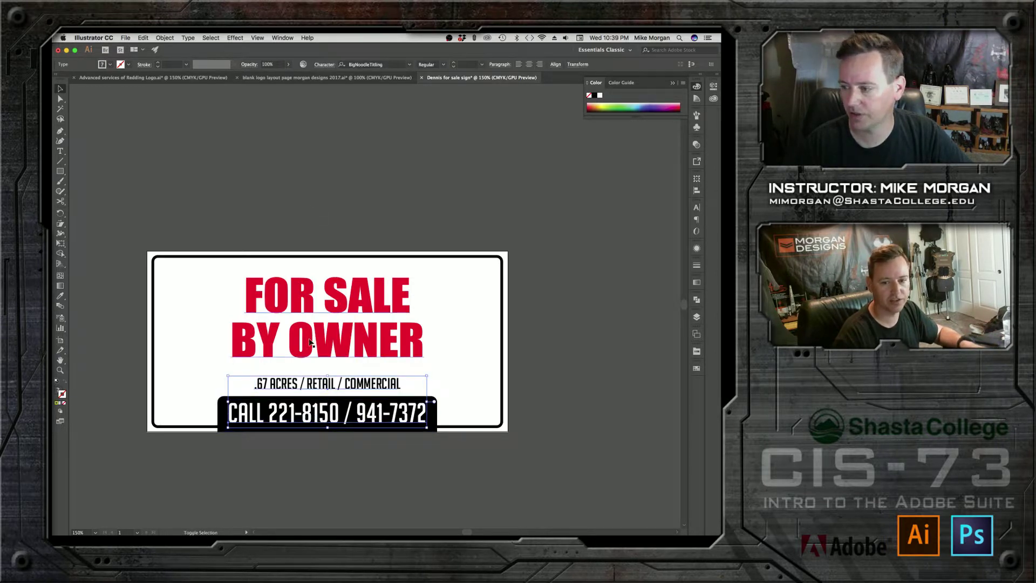
{"action": "left_click", "coordinate": [310, 342], "text": "shift"}
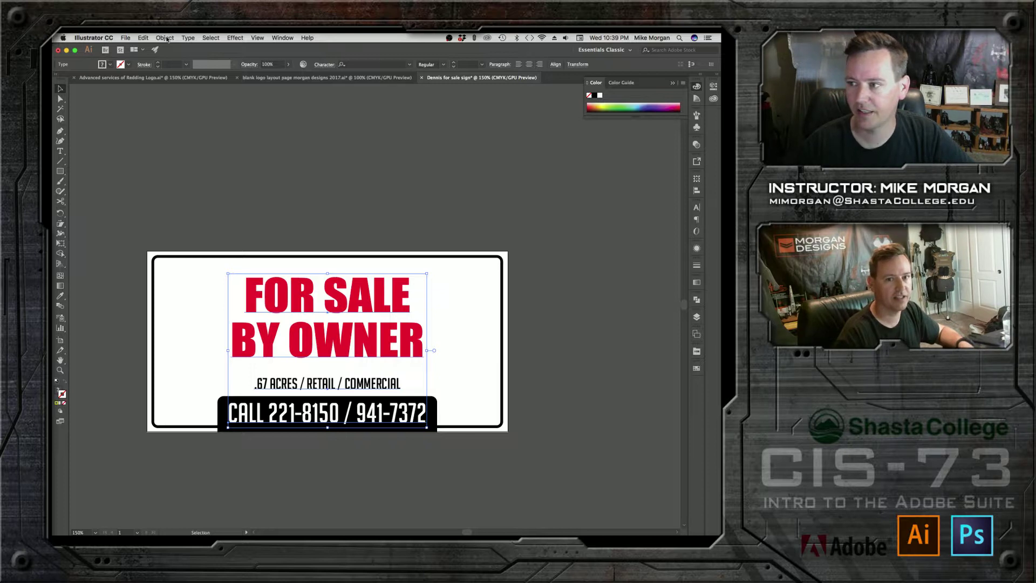
{"action": "left_click", "coordinate": [188, 39]}
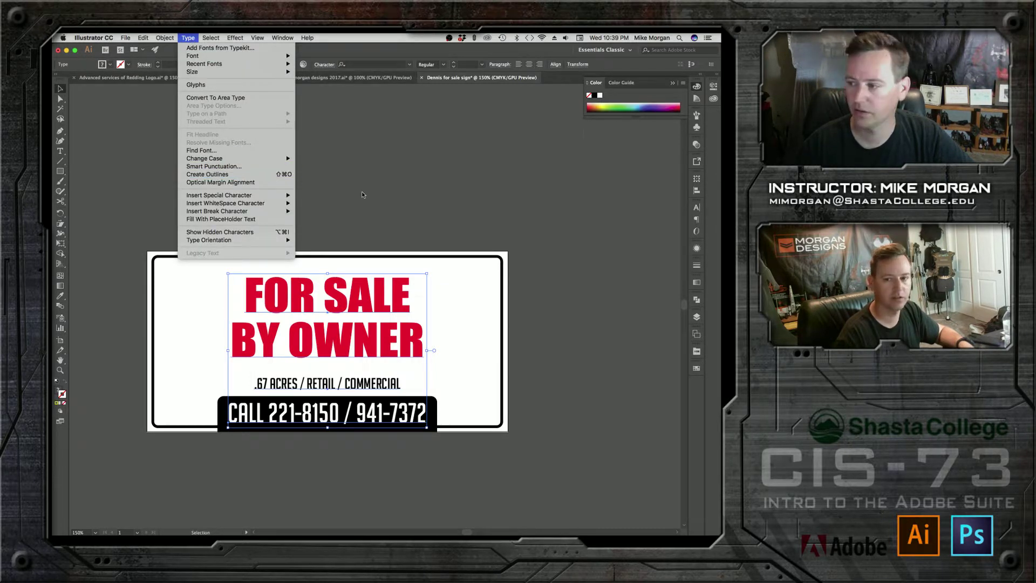
{"action": "left_click", "coordinate": [208, 175]}
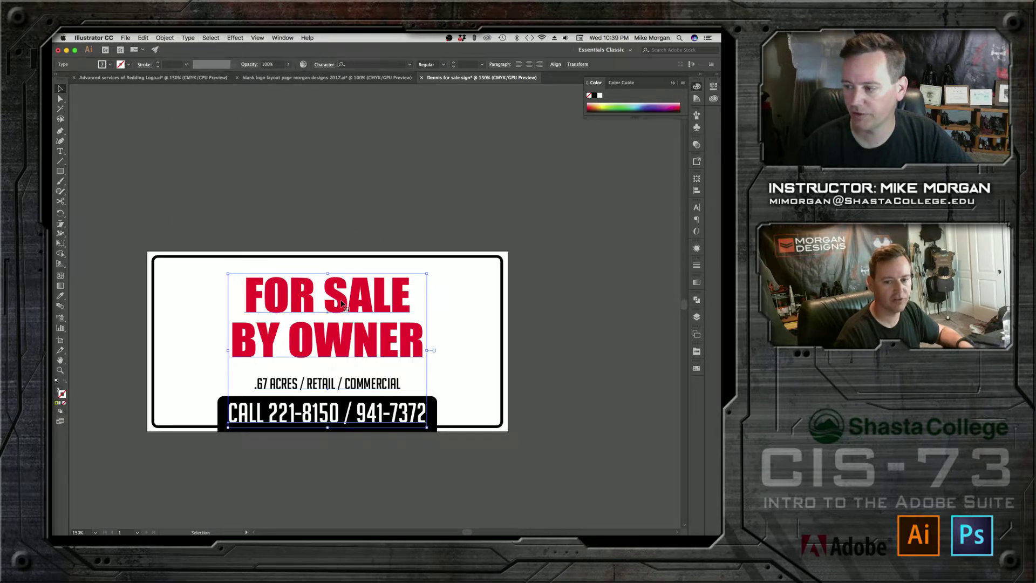
{"action": "right_click", "coordinate": [341, 303]}
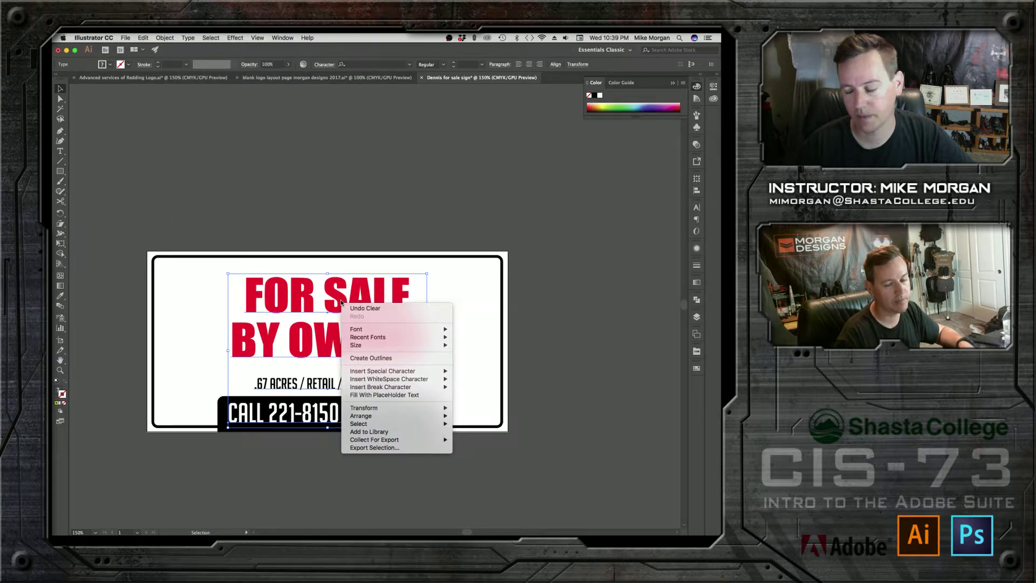
{"action": "left_click", "coordinate": [369, 358]}
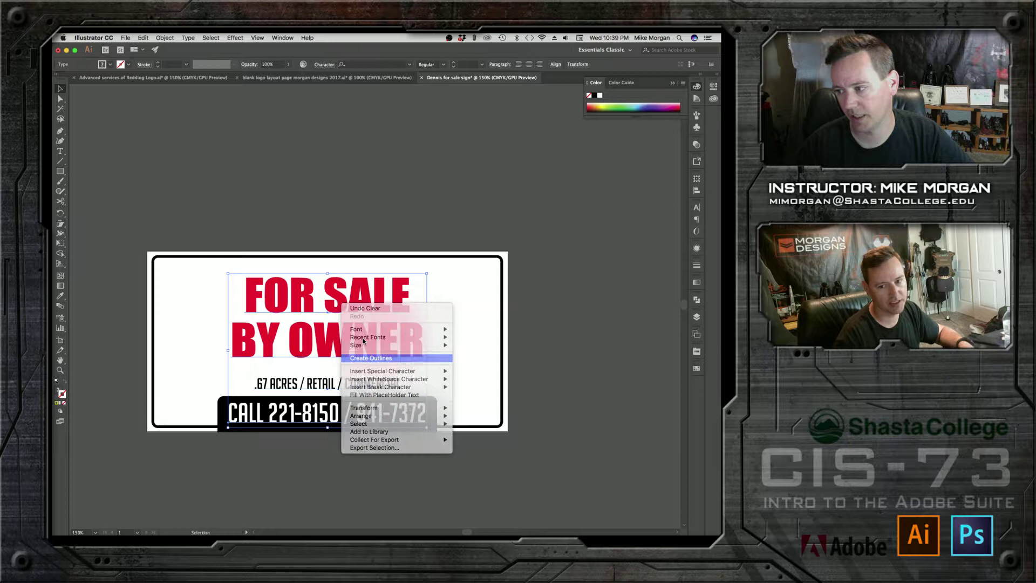
{"action": "left_click", "coordinate": [276, 180]}
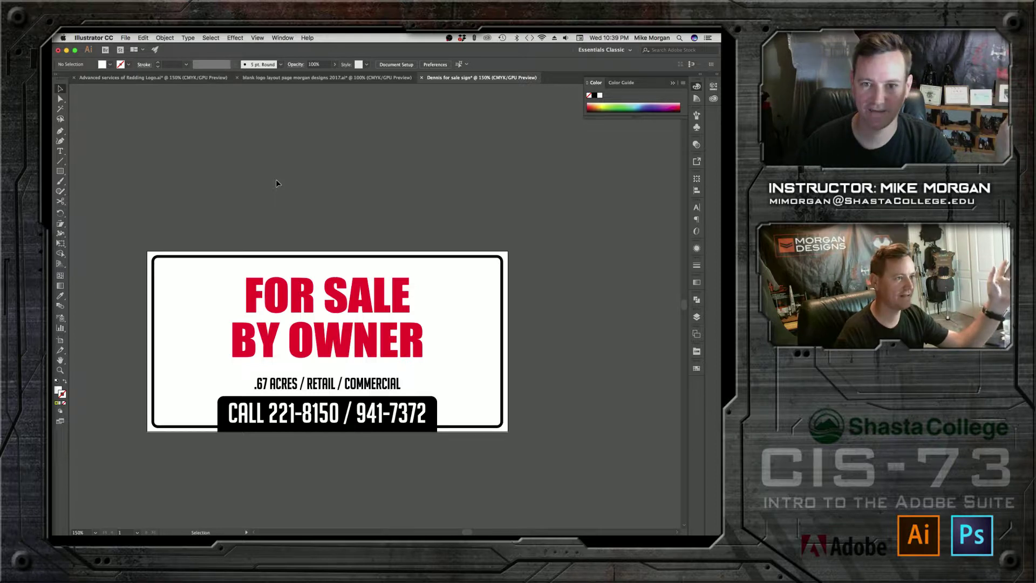
Duplicate the whole sign artwork to the empty canvas above the artboard, and delete the copy
{"action": "left_click", "coordinate": [282, 307]}
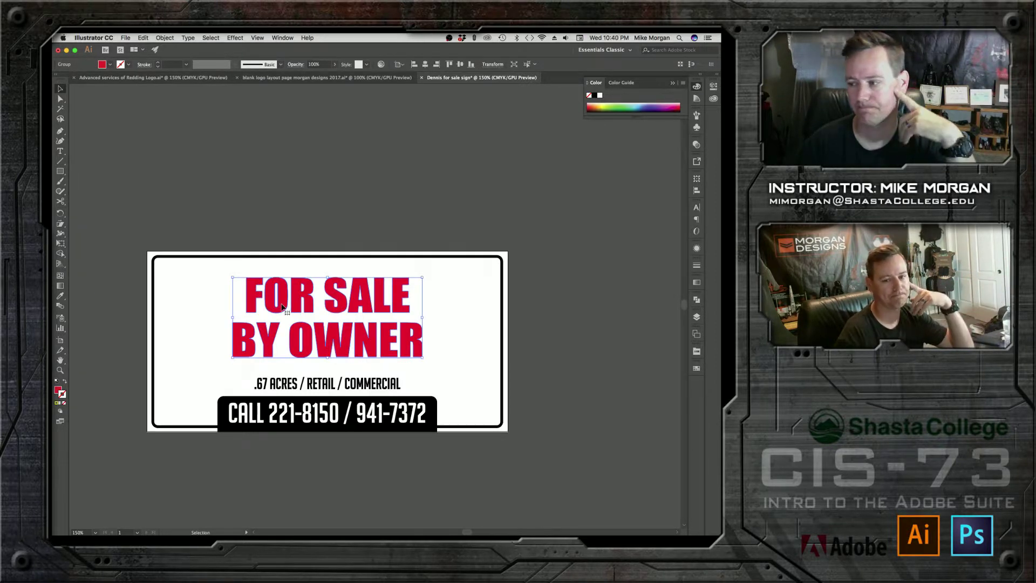
{"action": "left_click", "coordinate": [283, 181]}
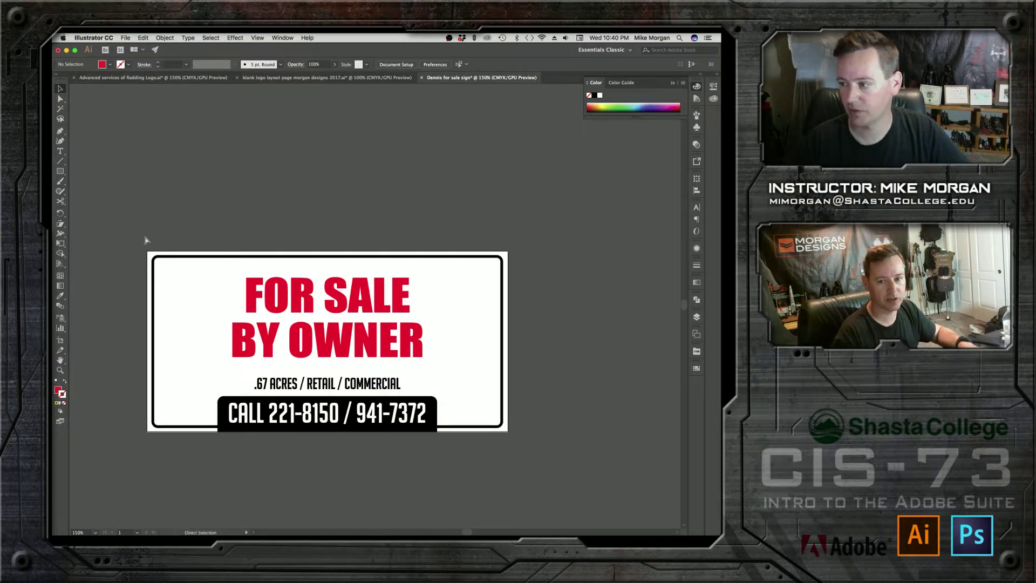
{"action": "left_click_drag", "start_coordinate": [509, 447], "coordinate": [514, 448]}
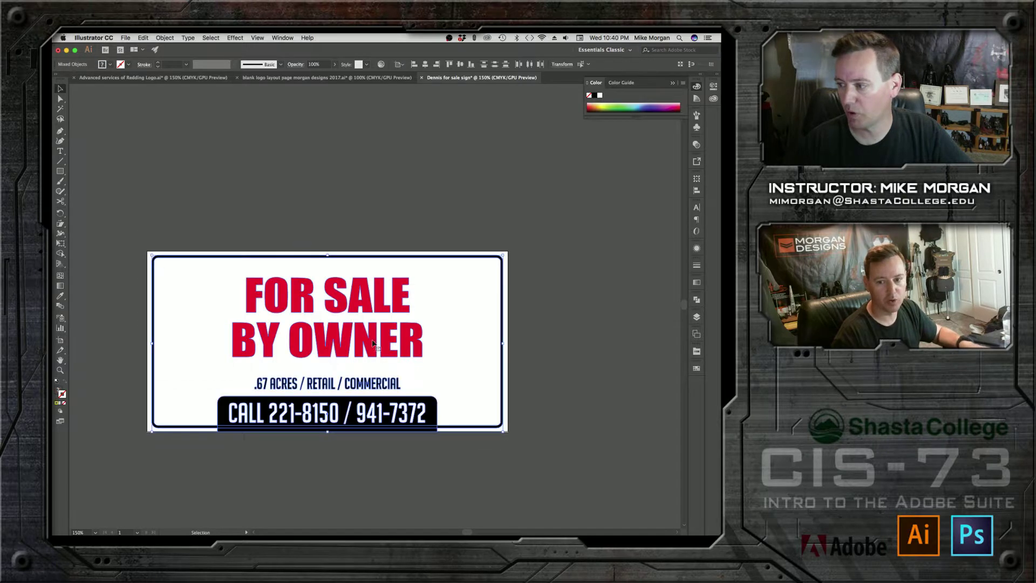
{"action": "left_click_drag", "start_coordinate": [291, 343], "coordinate": [505, 142]}
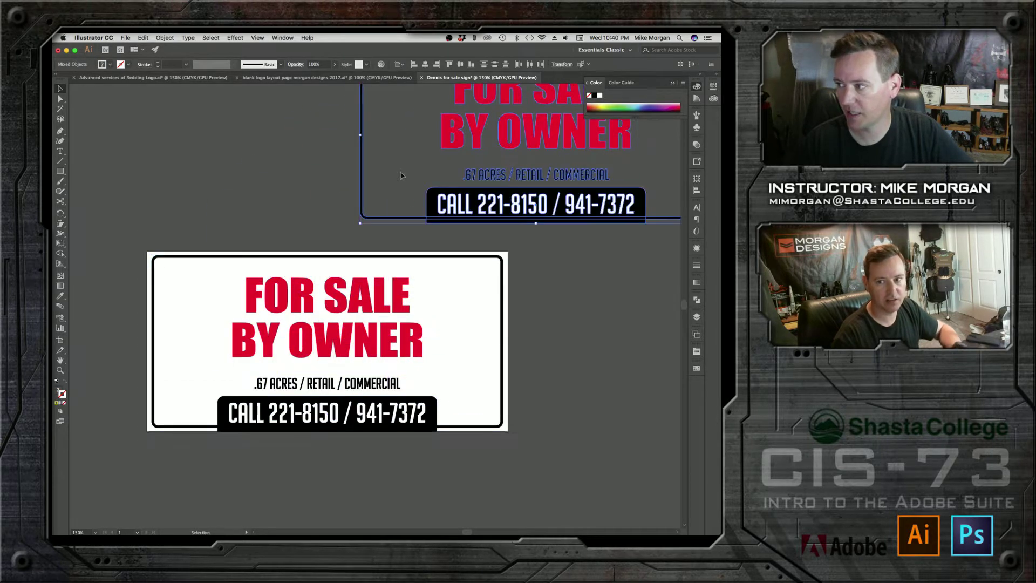
{"action": "left_click", "coordinate": [275, 171]}
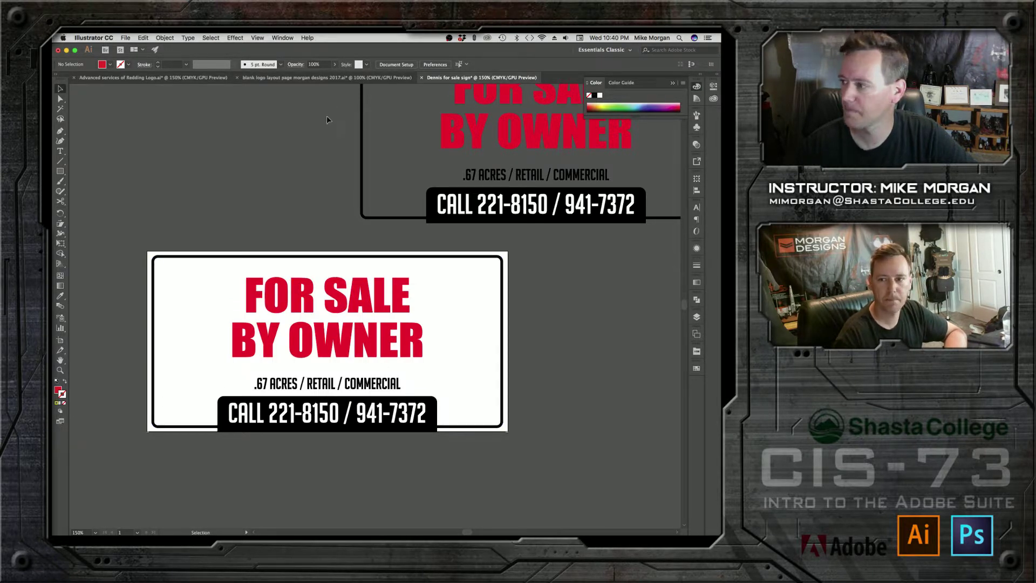
{"action": "left_click", "coordinate": [549, 222]}
{"action": "key", "text": "Delete"}
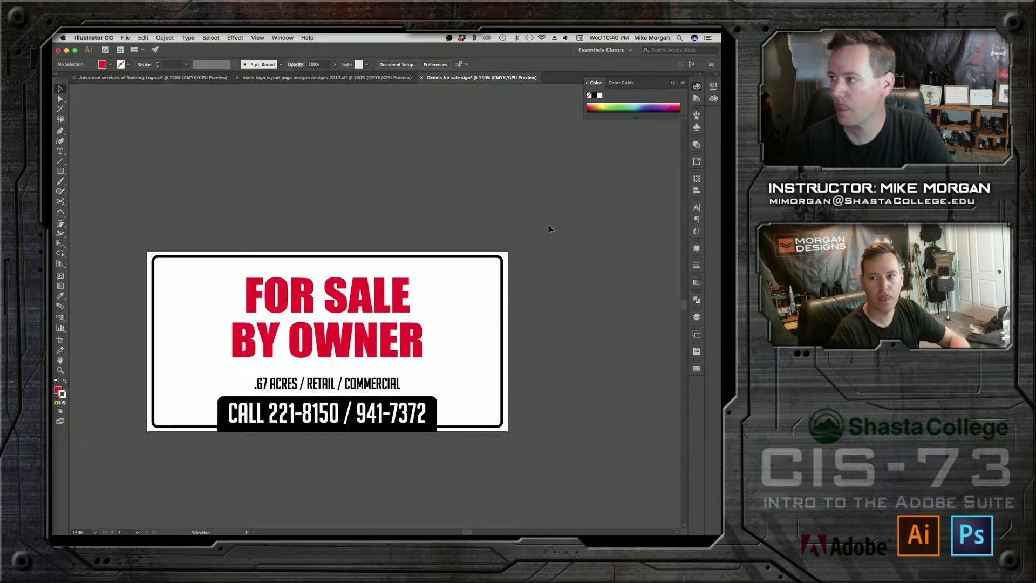
Inspect the sign's objects one at a time: the black phone-line box, border, heading, property description and phone line
{"action": "left_click", "coordinate": [226, 400]}
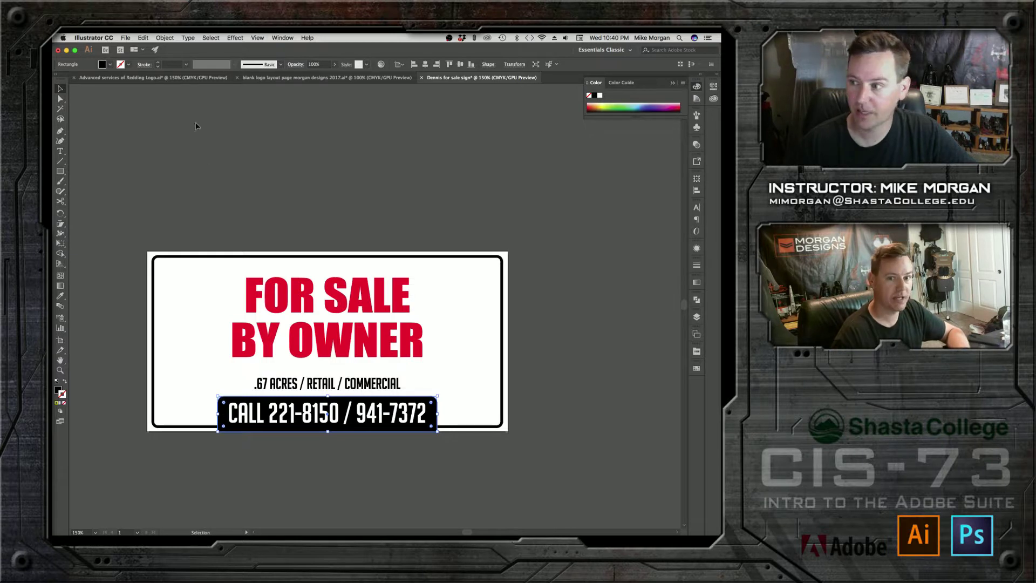
{"action": "left_click", "coordinate": [164, 38]}
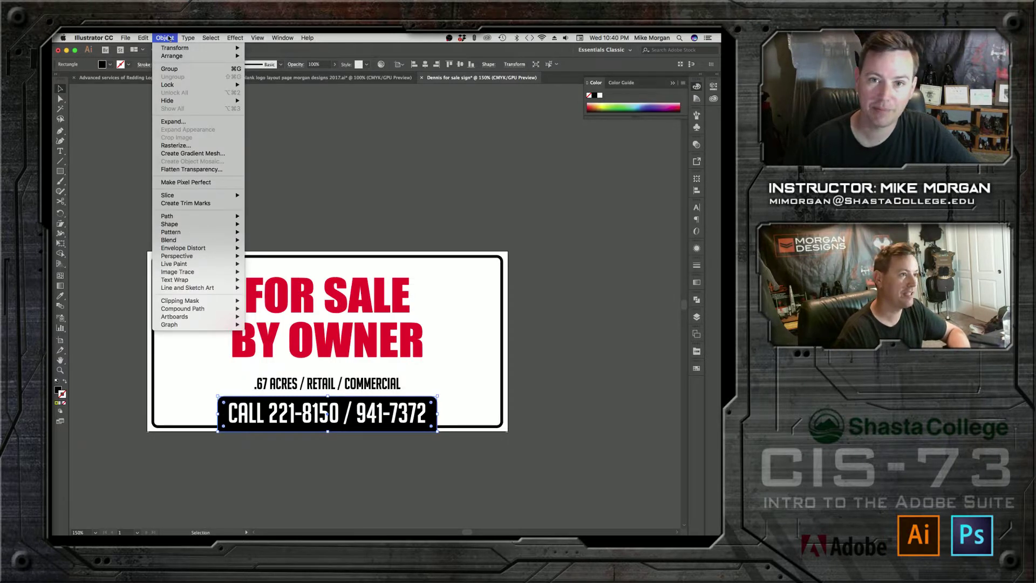
{"action": "left_click", "coordinate": [341, 213]}
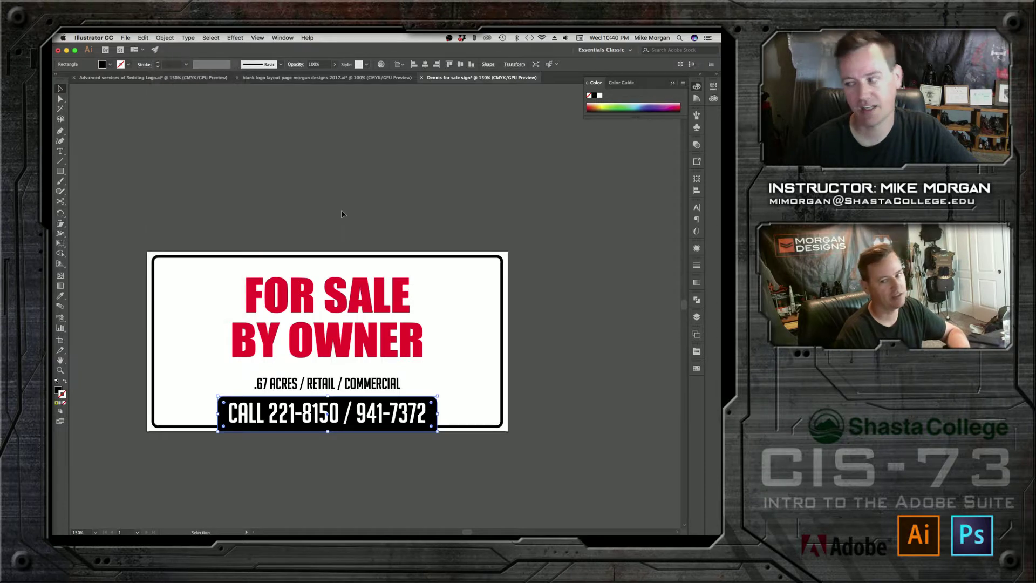
{"action": "left_click", "coordinate": [484, 261]}
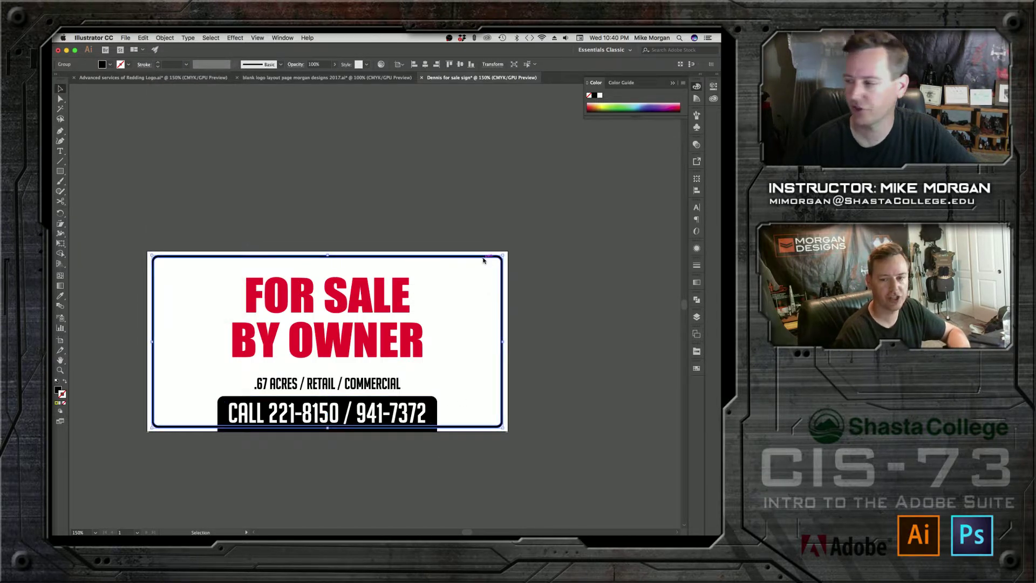
{"action": "left_click", "coordinate": [368, 208]}
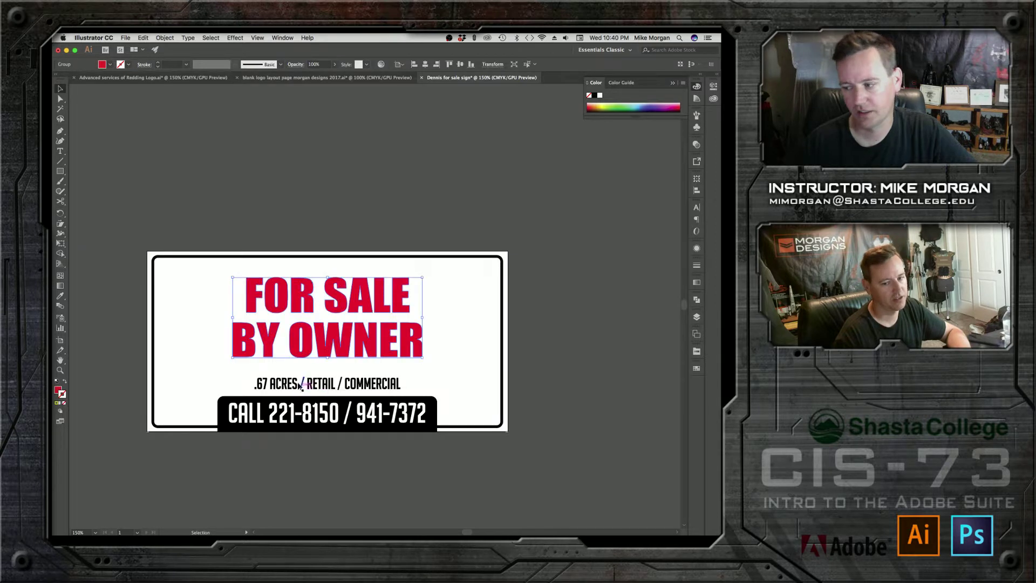
{"action": "left_click_drag", "start_coordinate": [296, 385], "coordinate": [274, 421]}
{"action": "left_click", "coordinate": [275, 421]}
{"action": "left_click", "coordinate": [126, 218]}
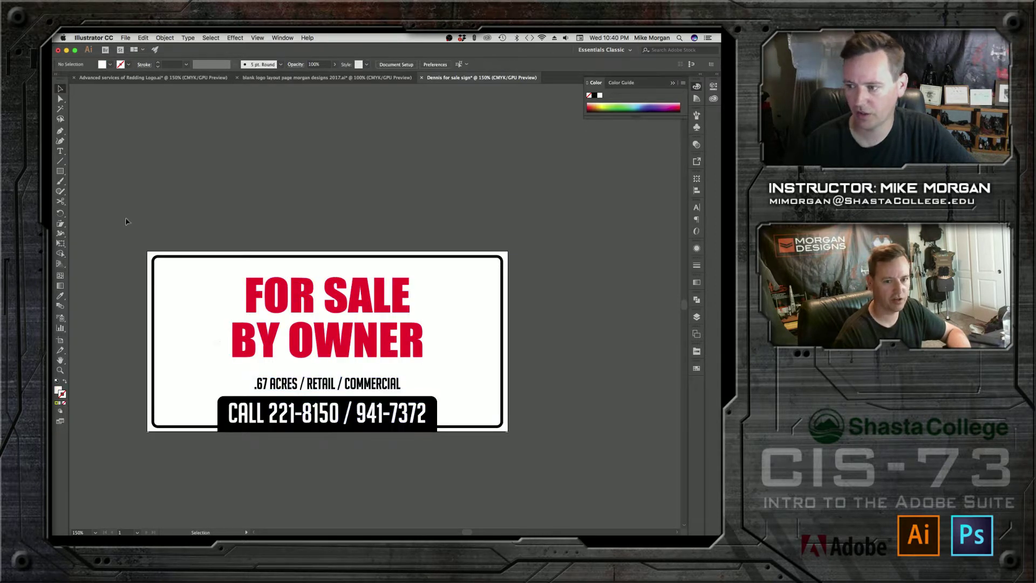
Select all of the sign's artwork and check whether Create Outlines is still available for it
{"action": "left_click_drag", "start_coordinate": [118, 214], "coordinate": [568, 465]}
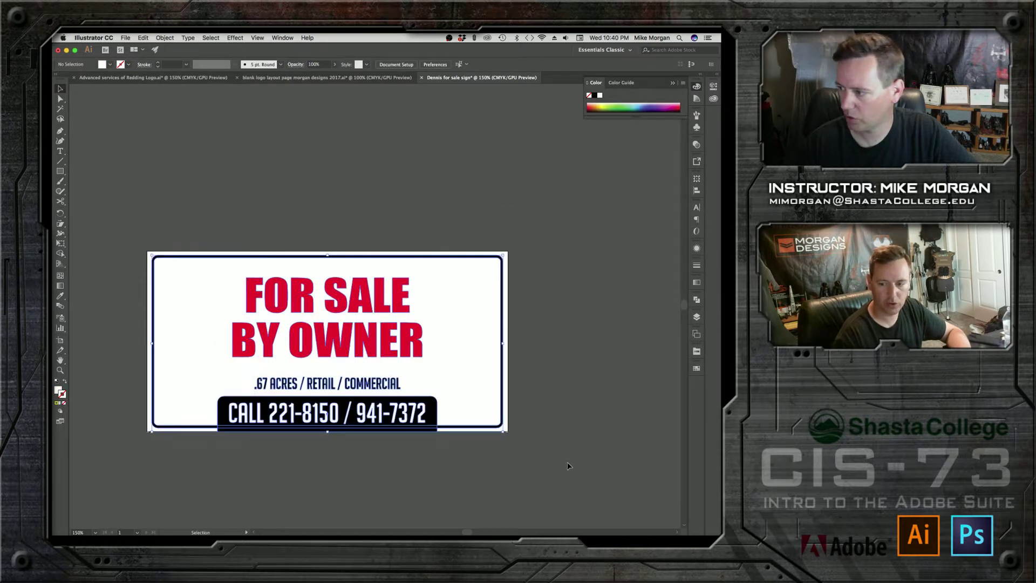
{"action": "left_click", "coordinate": [187, 38]}
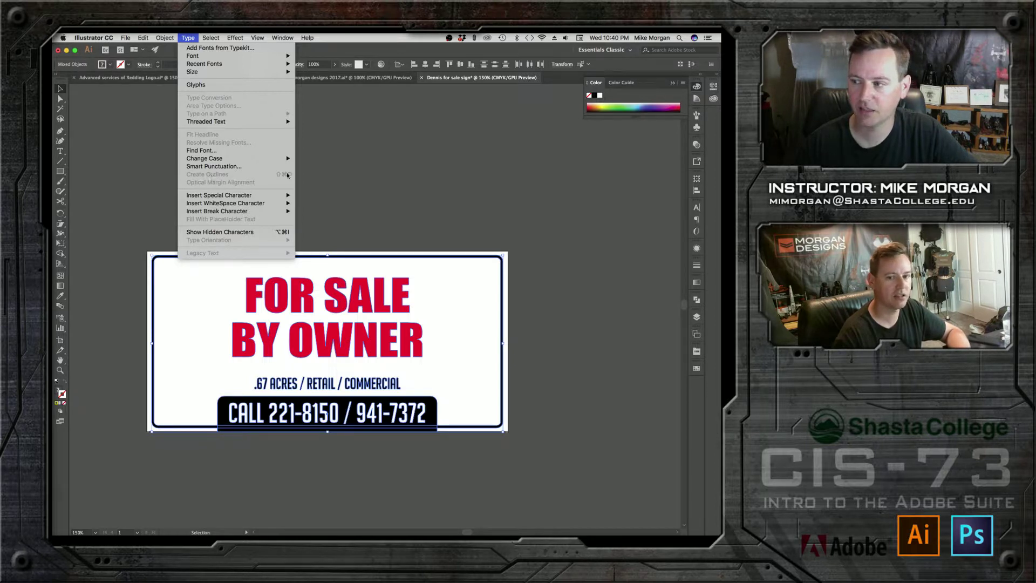
{"action": "left_click", "coordinate": [328, 161]}
{"action": "left_click", "coordinate": [324, 210]}
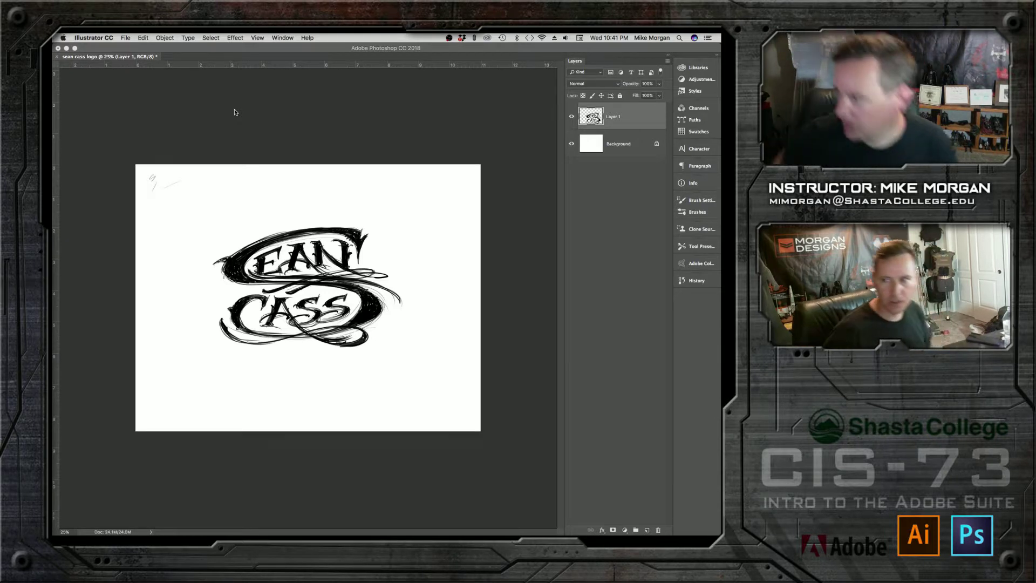
Switch to Photoshop, activate the Move tool and offset the Photoshop and Illustrator windows so both documents are accessible
{"action": "left_click", "coordinate": [108, 183]}
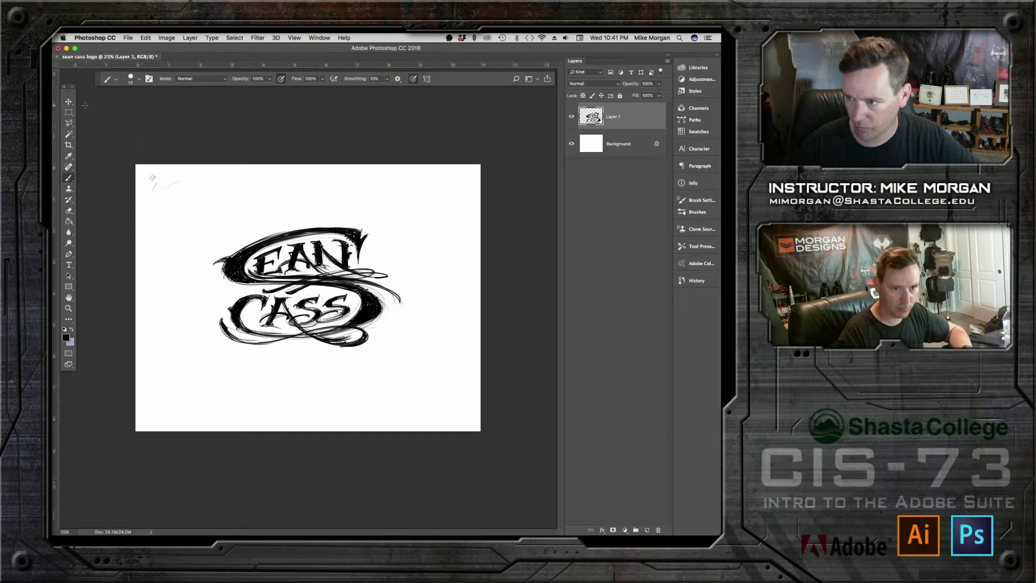
{"action": "left_click", "coordinate": [68, 101]}
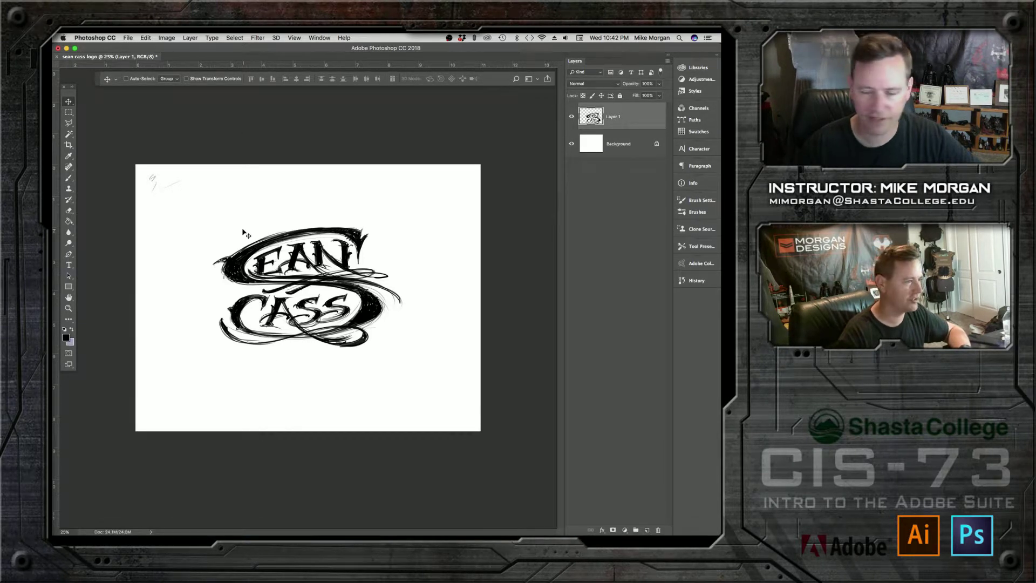
{"action": "mouse_move", "coordinate": [383, 532]}
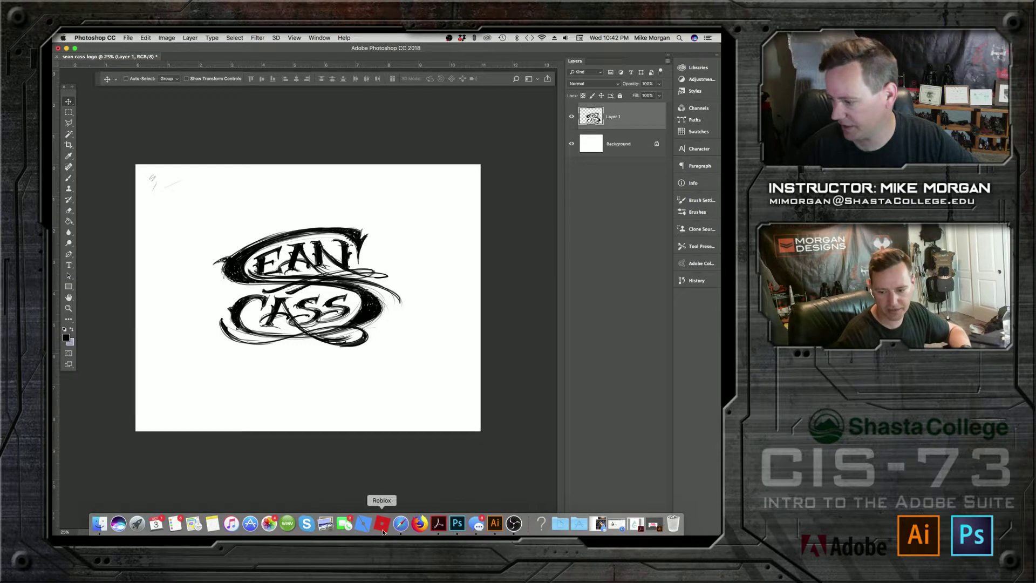
{"action": "left_click", "coordinate": [494, 524]}
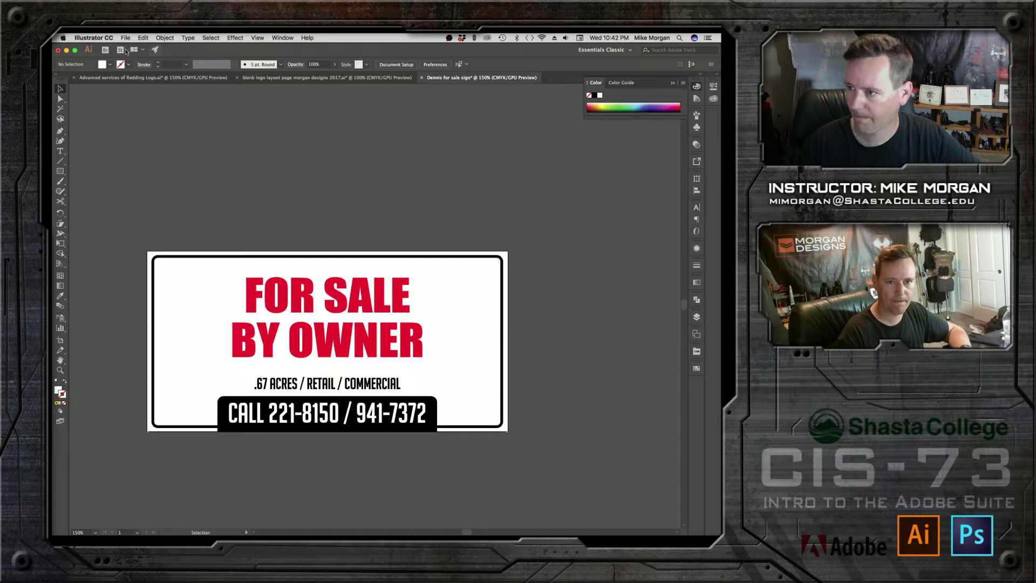
{"action": "left_click_drag", "start_coordinate": [204, 47], "coordinate": [359, 291]}
{"action": "left_click", "coordinate": [303, 233]}
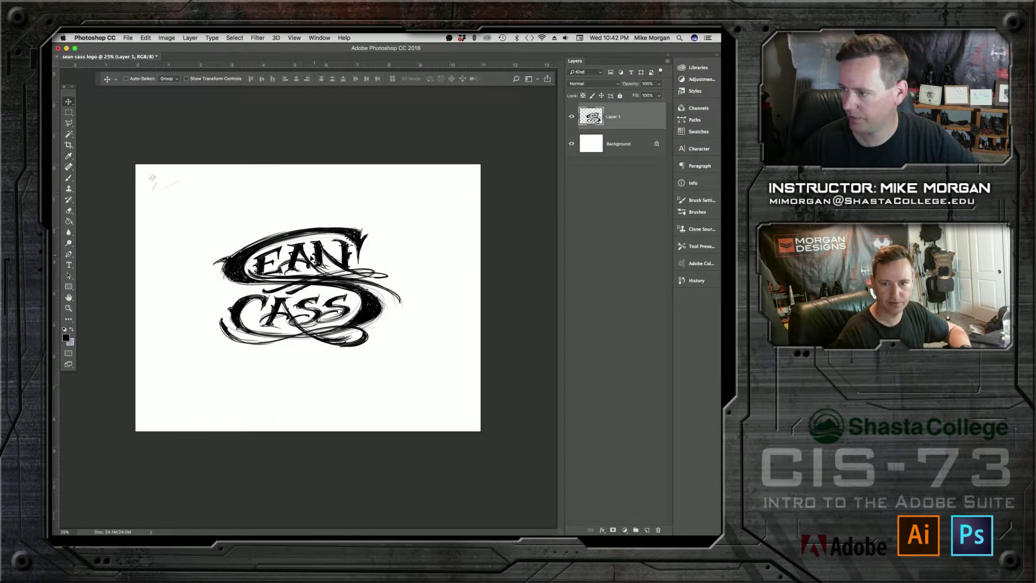
{"action": "left_click", "coordinate": [74, 49]}
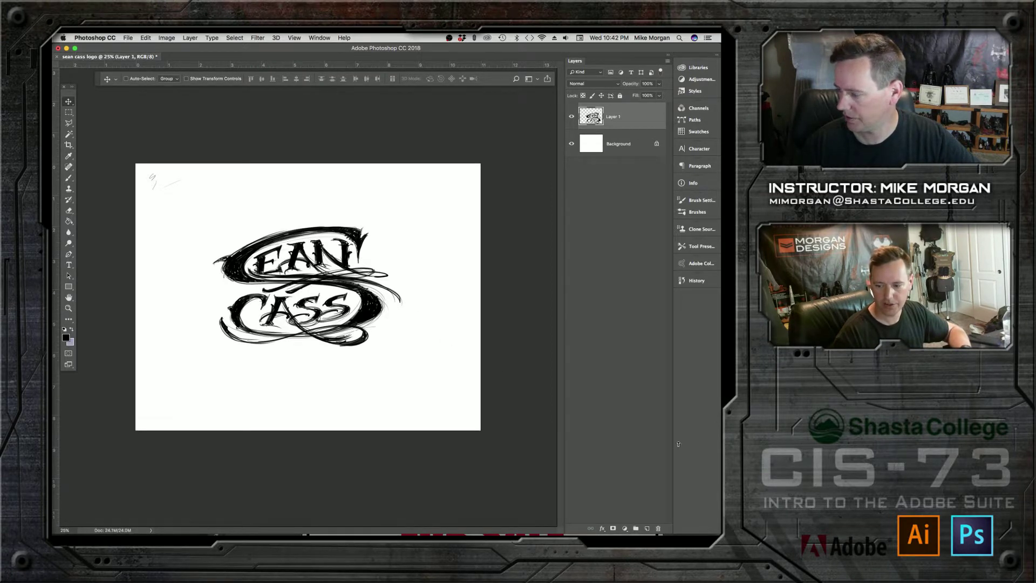
{"action": "left_click_drag", "start_coordinate": [112, 48], "coordinate": [390, 146]}
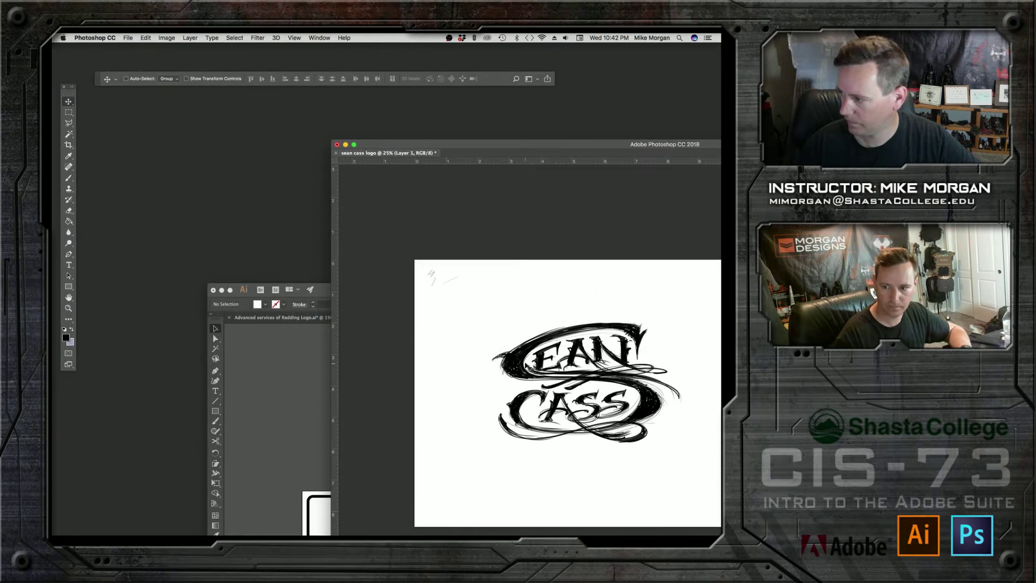
Transfer the hand-lettered logo sketch from Photoshop into the Illustrator sign document and place it to the right of the sign
{"action": "left_click_drag", "start_coordinate": [526, 366], "coordinate": [314, 515]}
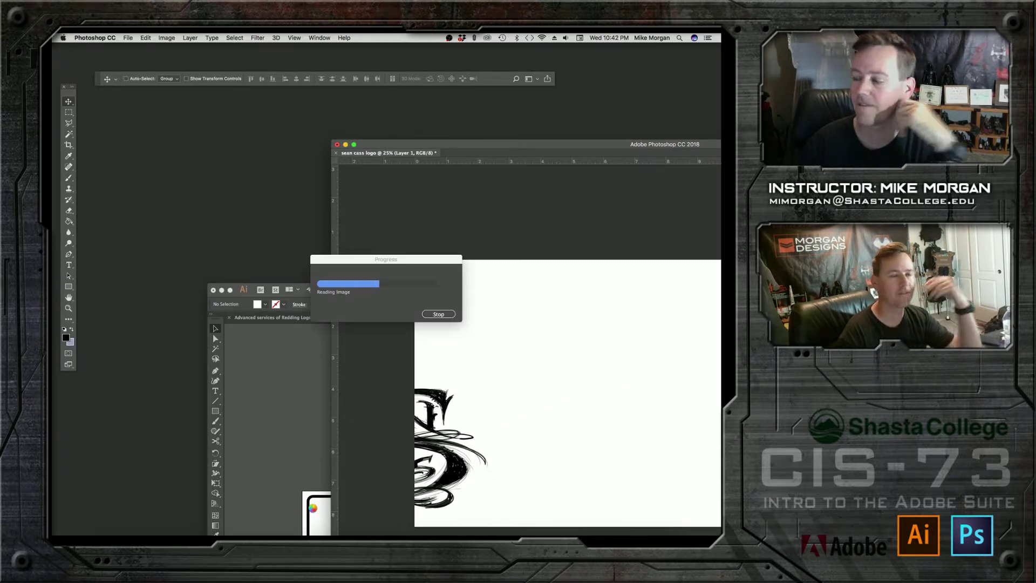
{"action": "left_click", "coordinate": [270, 445]}
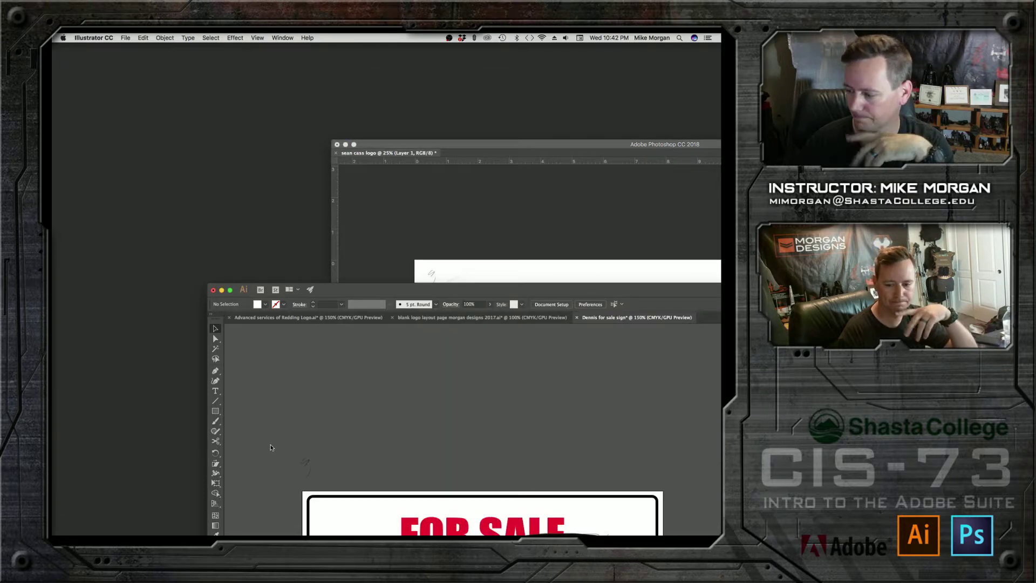
{"action": "double_click", "coordinate": [336, 290]}
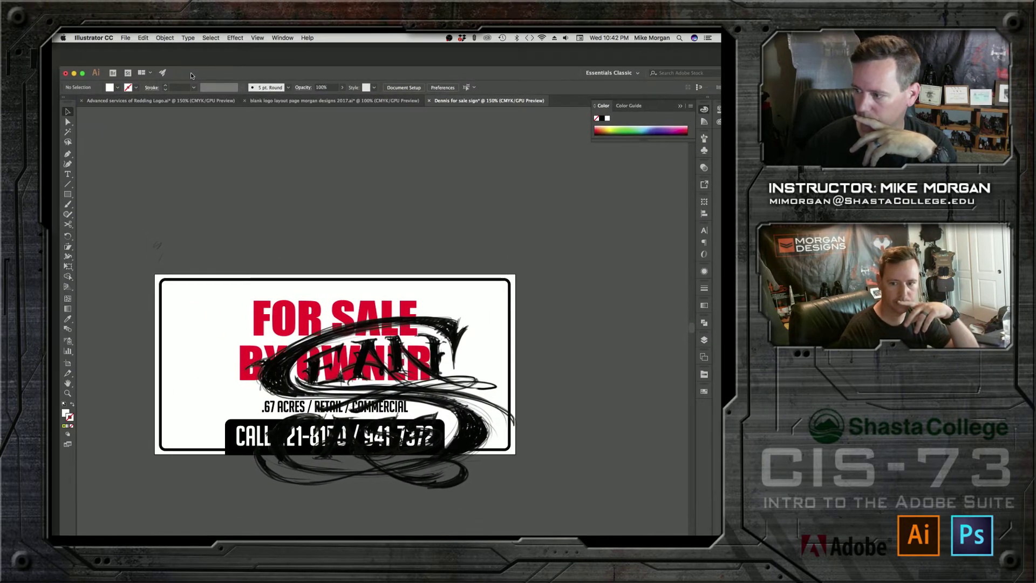
{"action": "mouse_move", "coordinate": [435, 328]}
{"action": "left_mouse_down"}
{"action": "mouse_move", "coordinate": [445, 274]}
{"action": "mouse_move", "coordinate": [554, 225]}
{"action": "mouse_move", "coordinate": [418, 234]}
{"action": "mouse_move", "coordinate": [275, 268]}
{"action": "mouse_move", "coordinate": [569, 228]}
{"action": "mouse_move", "coordinate": [554, 291]}
{"action": "left_mouse_up"}
{"action": "left_click_drag", "start_coordinate": [473, 156], "coordinate": [363, 169]}
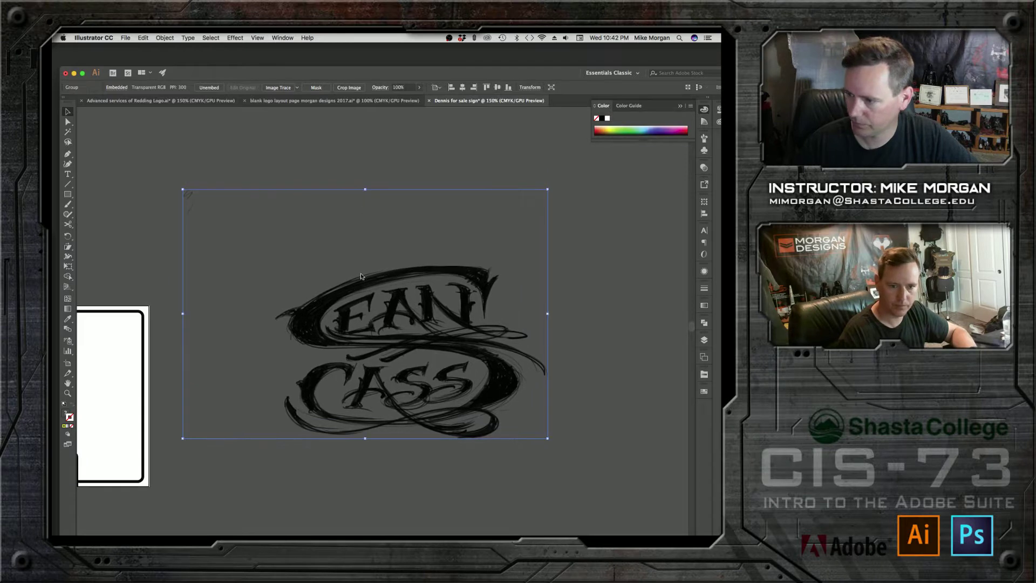
Draw a new artboard around the hand-lettered logo sketch, to the right of the sign's artboard
{"action": "left_click", "coordinate": [68, 363]}
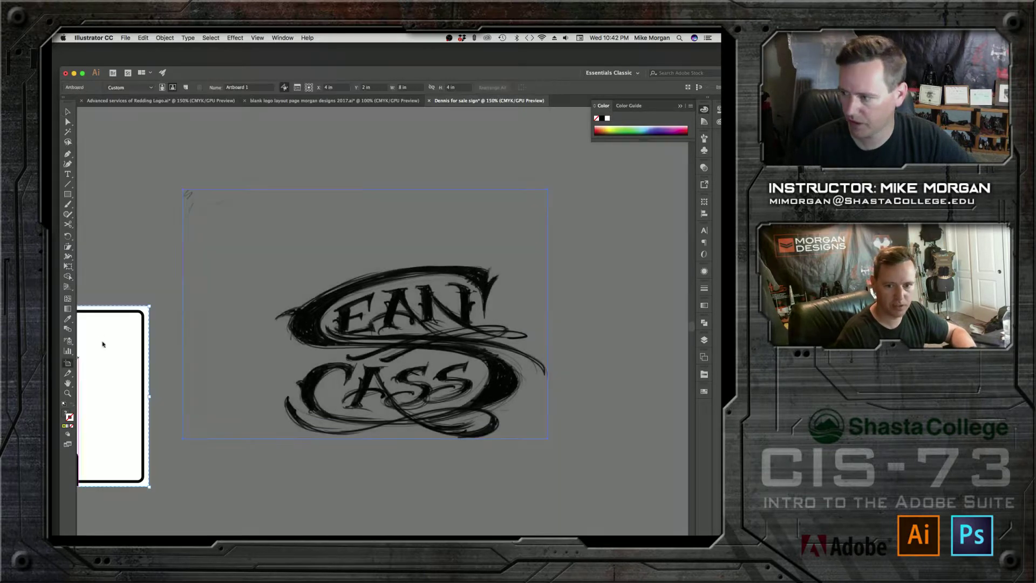
{"action": "left_click_drag", "start_coordinate": [226, 228], "coordinate": [566, 483]}
{"action": "left_click", "coordinate": [67, 112]}
{"action": "left_click", "coordinate": [260, 149]}
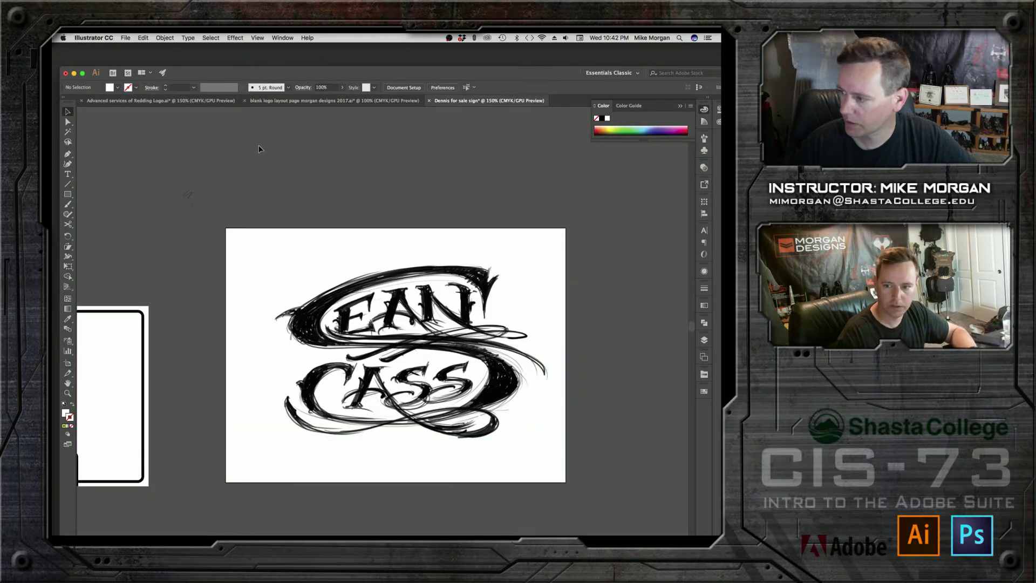
Shift the logo sketch slightly down so its lettering sits on the new artboard
{"action": "mouse_move", "coordinate": [387, 312]}
{"action": "left_mouse_down"}
{"action": "mouse_move", "coordinate": [301, 339]}
{"action": "mouse_move", "coordinate": [352, 334]}
{"action": "left_mouse_up"}
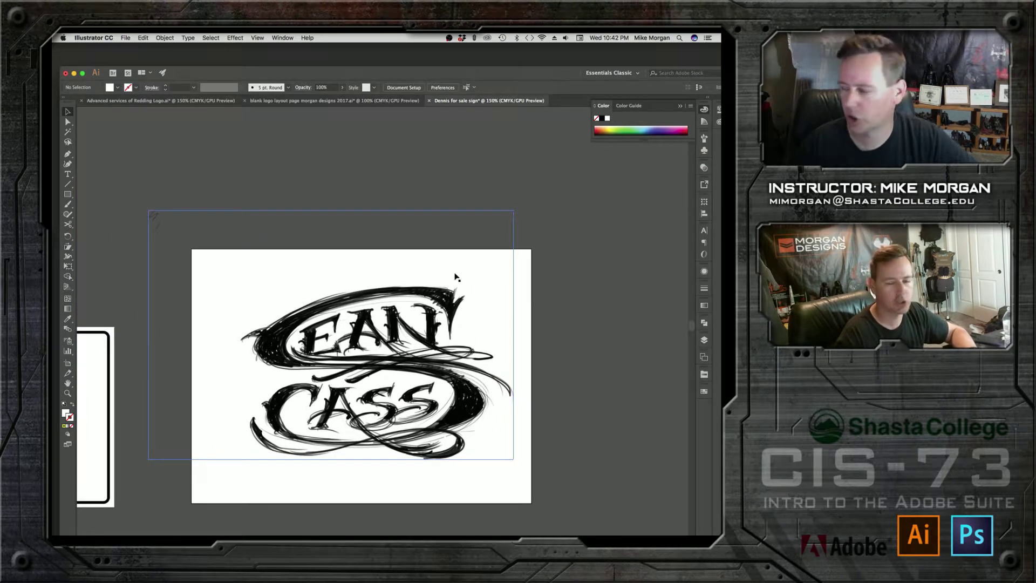
{"action": "left_click", "coordinate": [438, 333]}
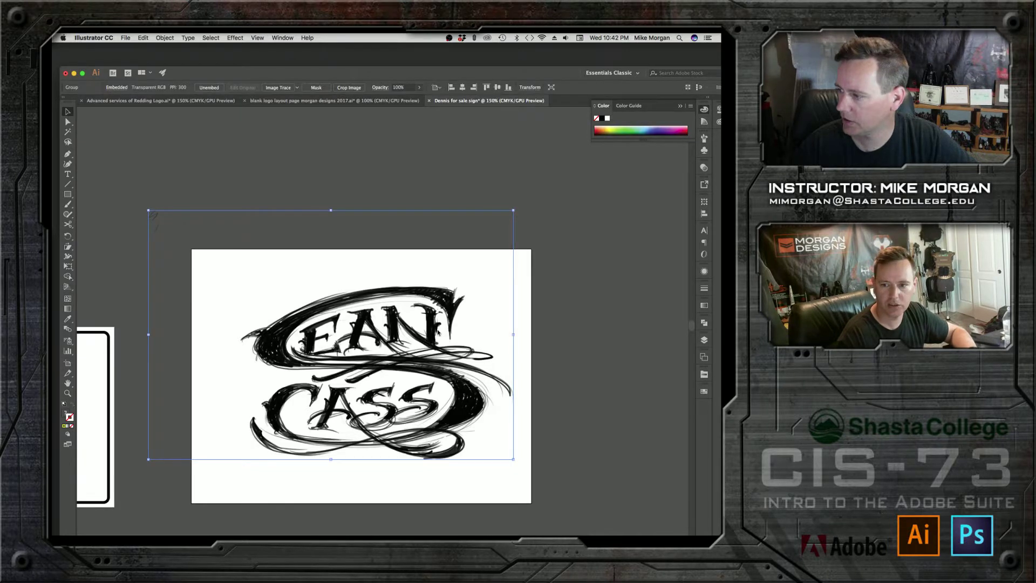
{"action": "mouse_move", "coordinate": [416, 325]}
{"action": "left_mouse_down"}
{"action": "mouse_move", "coordinate": [430, 328]}
{"action": "mouse_move", "coordinate": [417, 322]}
{"action": "mouse_move", "coordinate": [419, 336]}
{"action": "left_mouse_up"}
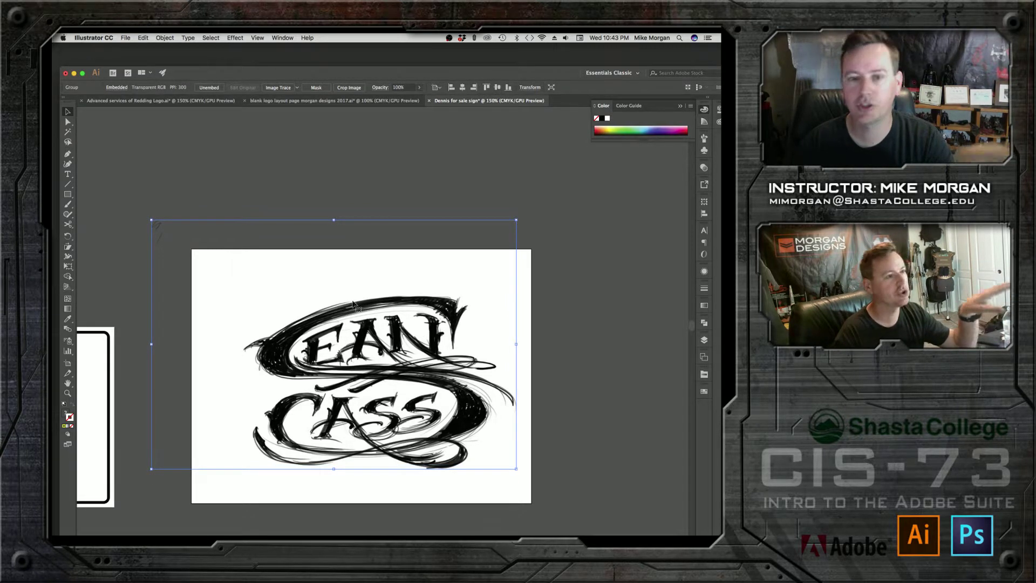
{"action": "mouse_move", "coordinate": [414, 366]}
{"action": "left_mouse_down"}
{"action": "mouse_move", "coordinate": [424, 381]}
{"action": "mouse_move", "coordinate": [410, 365]}
{"action": "left_mouse_up"}
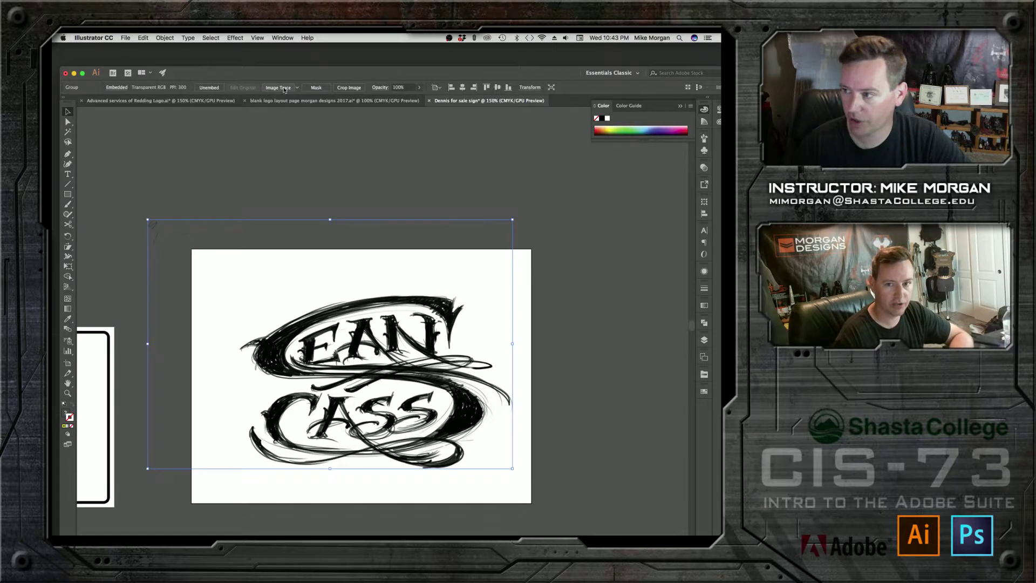
Run Image Trace on the logo sketch with the default preset, continuing despite the large image size
{"action": "left_click", "coordinate": [287, 89]}
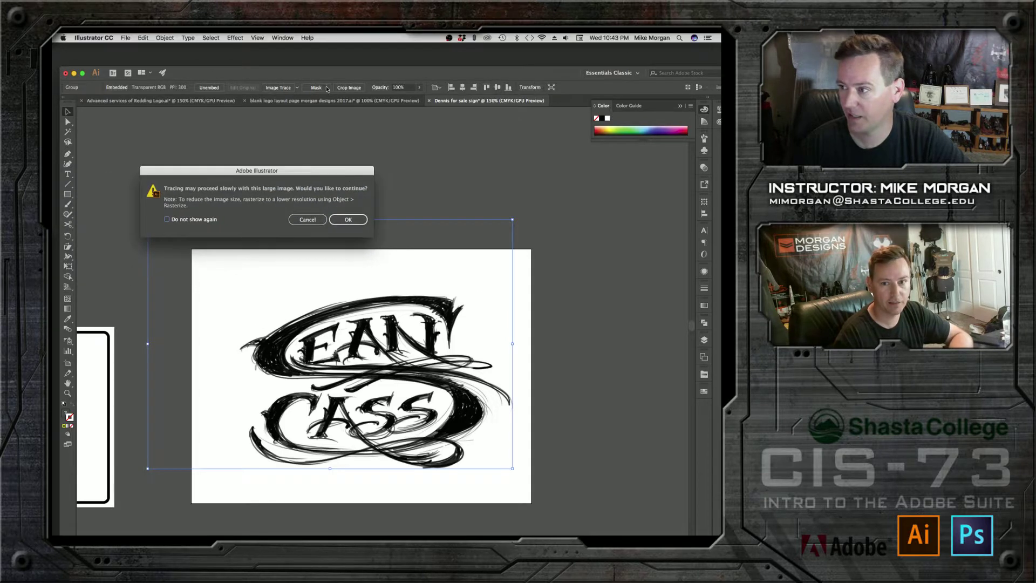
{"action": "left_click", "coordinate": [346, 220]}
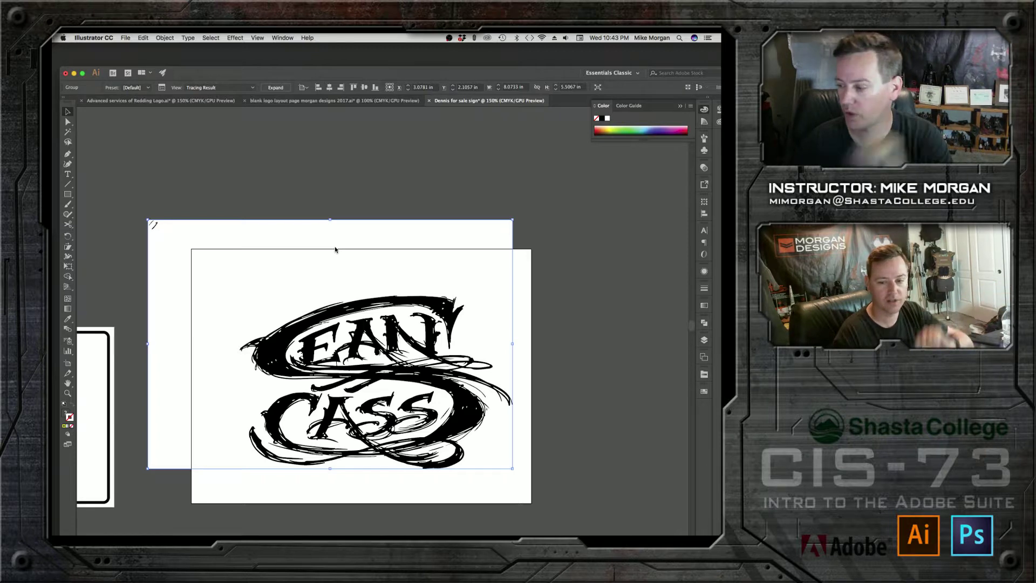
{"action": "left_click", "coordinate": [251, 162]}
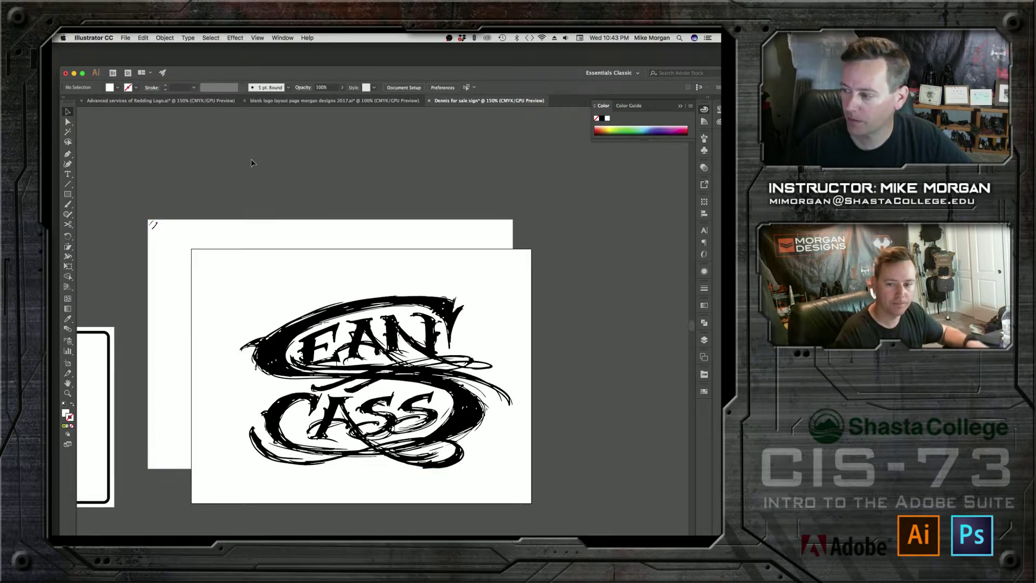
Undo back to the untraced logo sketch and rerun Image Trace on it, continuing despite the large image size
{"action": "key", "text": "super+z"}
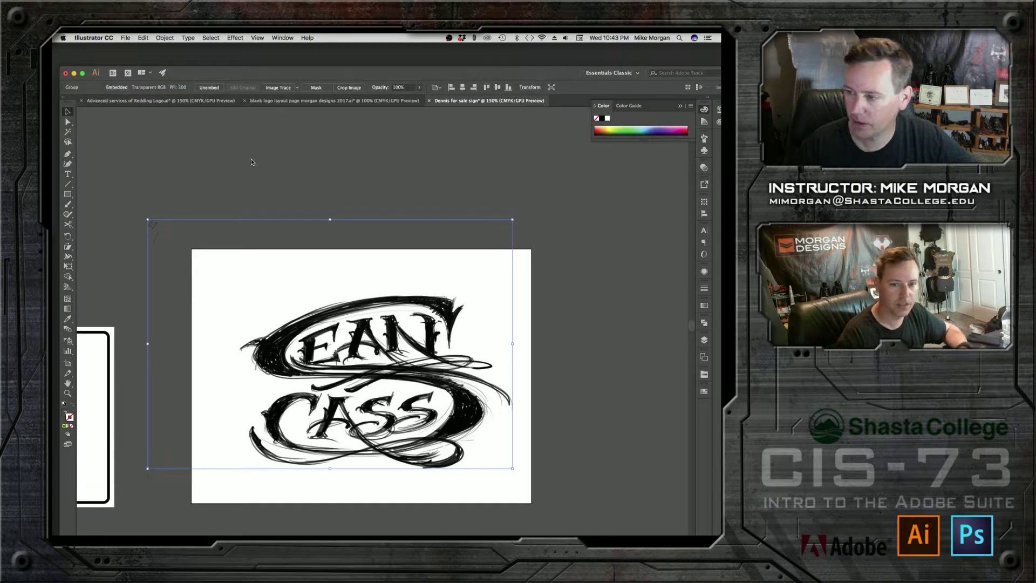
{"action": "left_click", "coordinate": [277, 88]}
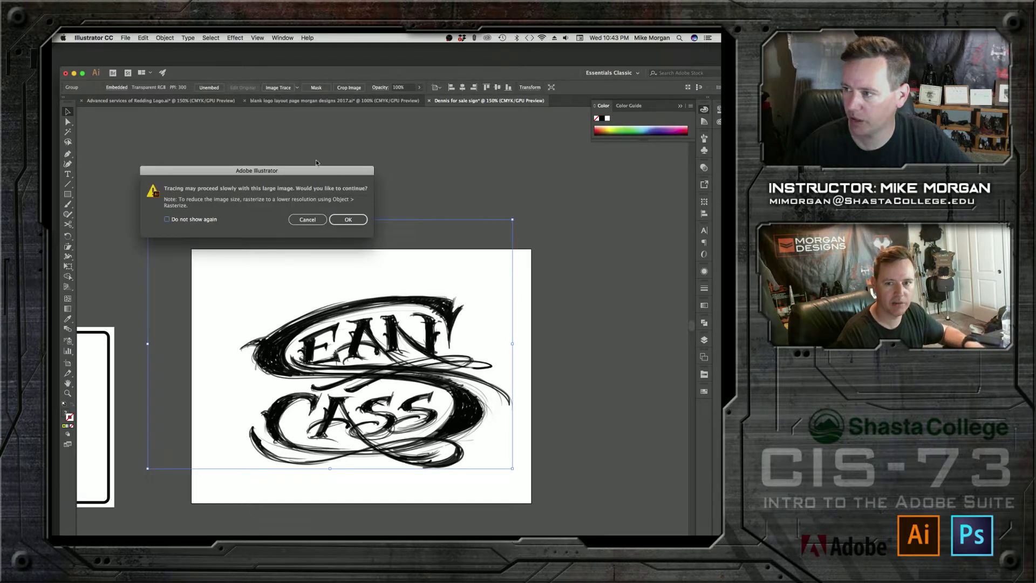
{"action": "left_click", "coordinate": [348, 220]}
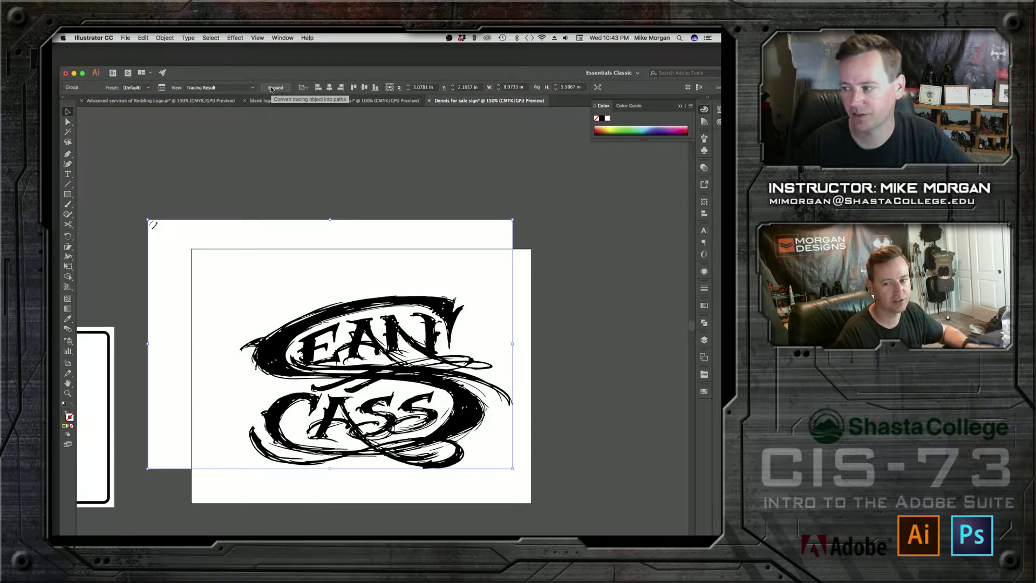
{"action": "left_click", "coordinate": [275, 87]}
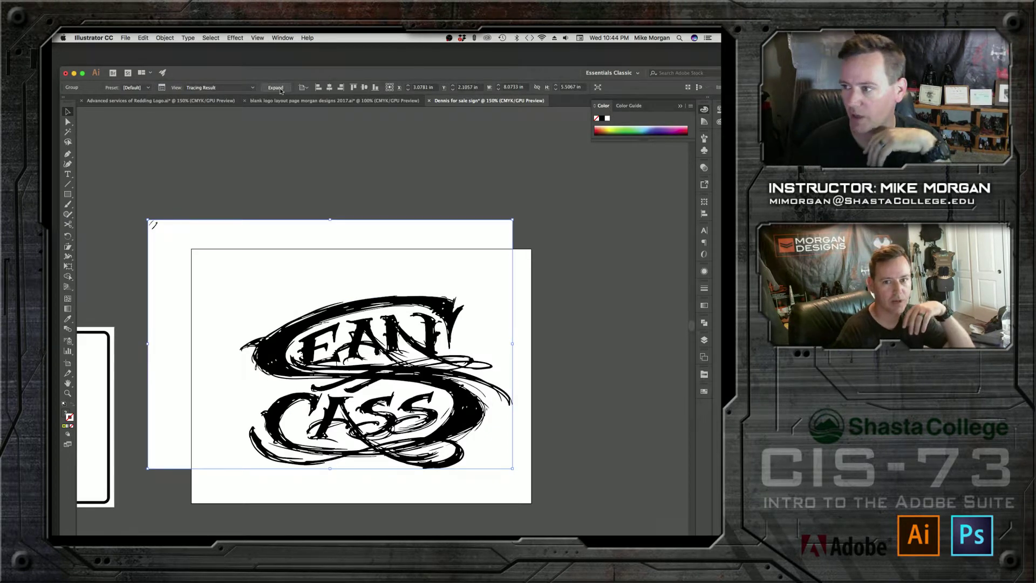
Review the tracing view options and apply the Silhouettes preset to the traced logo
{"action": "left_click", "coordinate": [254, 88]}
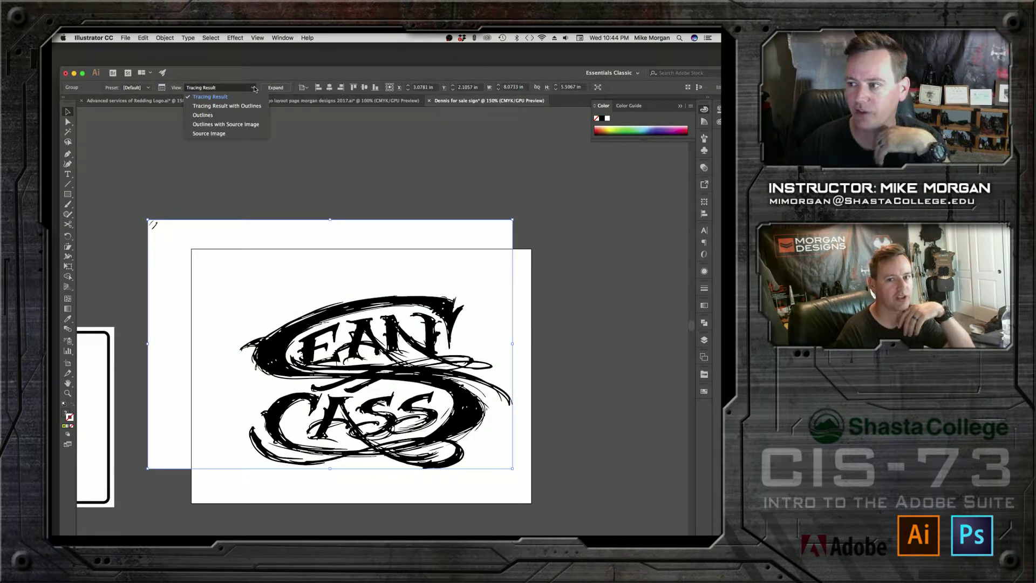
{"action": "left_click", "coordinate": [161, 89]}
{"action": "left_click", "coordinate": [149, 88]}
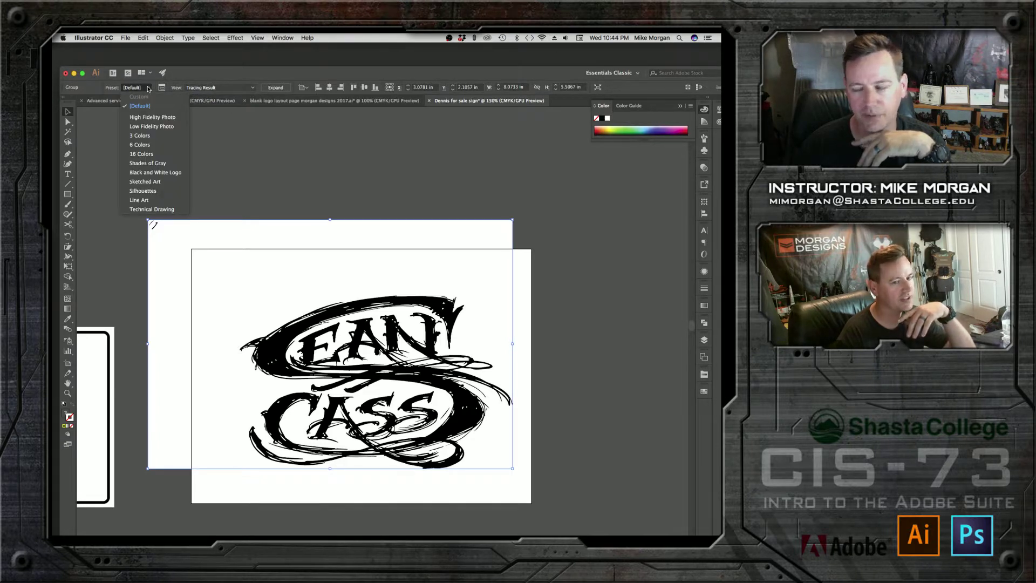
{"action": "left_click", "coordinate": [153, 192]}
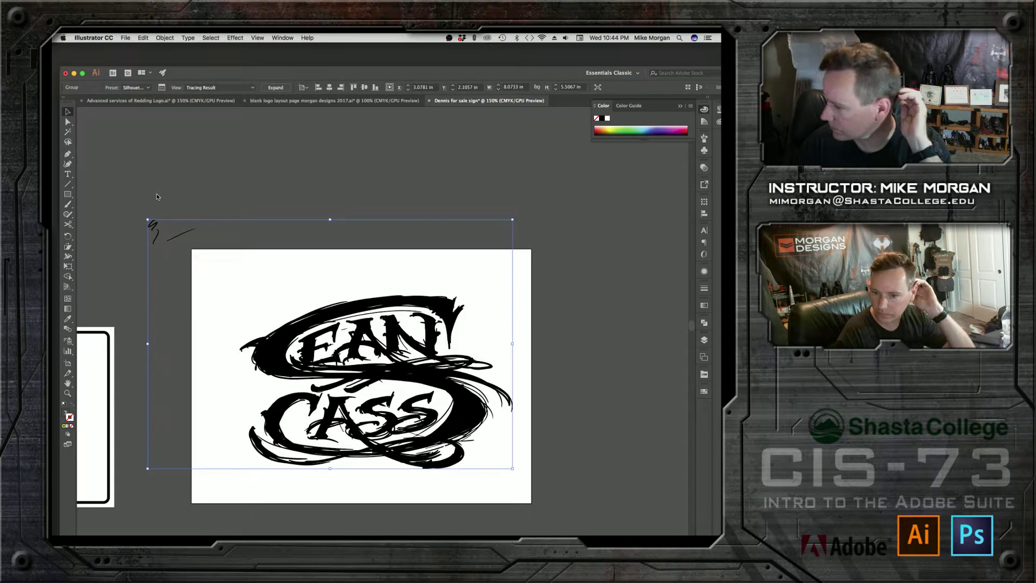
Move the silhouette tracing of the logo up off the artboard onto the empty canvas above it
{"action": "left_click", "coordinate": [148, 88]}
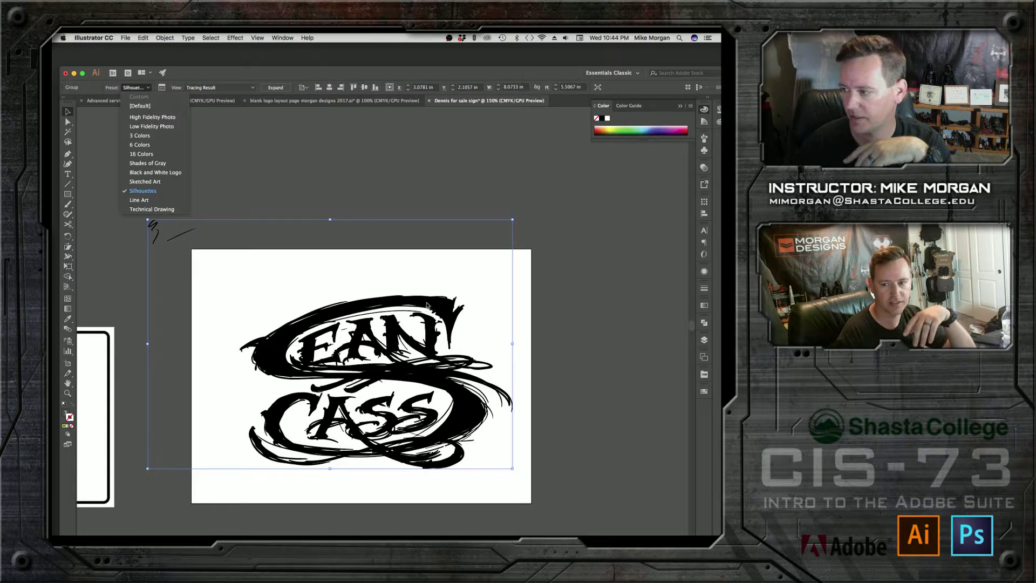
{"action": "left_click", "coordinate": [429, 310]}
{"action": "mouse_move", "coordinate": [441, 316]}
{"action": "left_mouse_down"}
{"action": "mouse_move", "coordinate": [450, 176]}
{"action": "mouse_move", "coordinate": [433, 204]}
{"action": "left_mouse_up"}
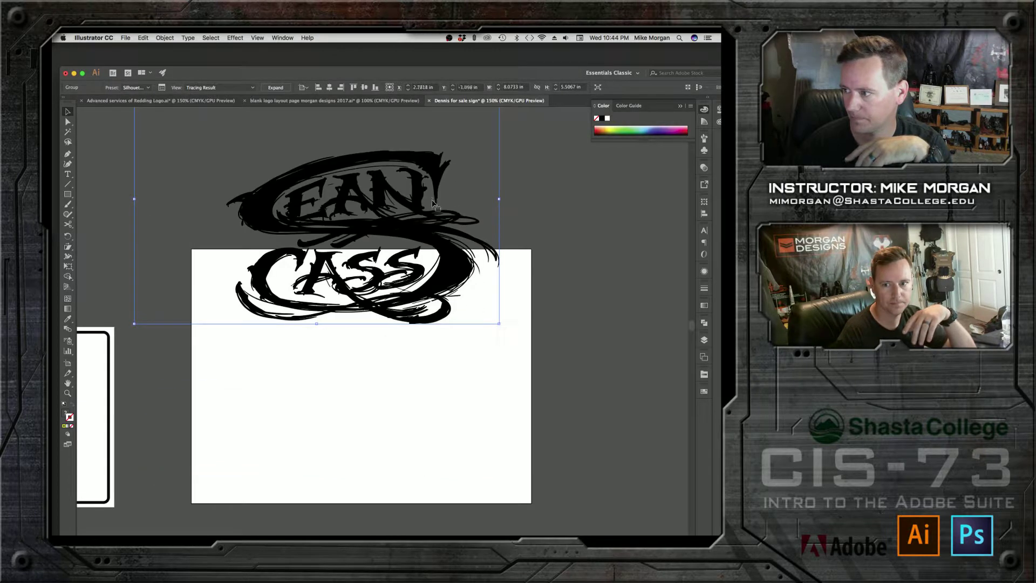
{"action": "mouse_move", "coordinate": [341, 216]}
{"action": "left_mouse_down"}
{"action": "mouse_move", "coordinate": [362, 321]}
{"action": "mouse_move", "coordinate": [387, 269]}
{"action": "left_mouse_up"}
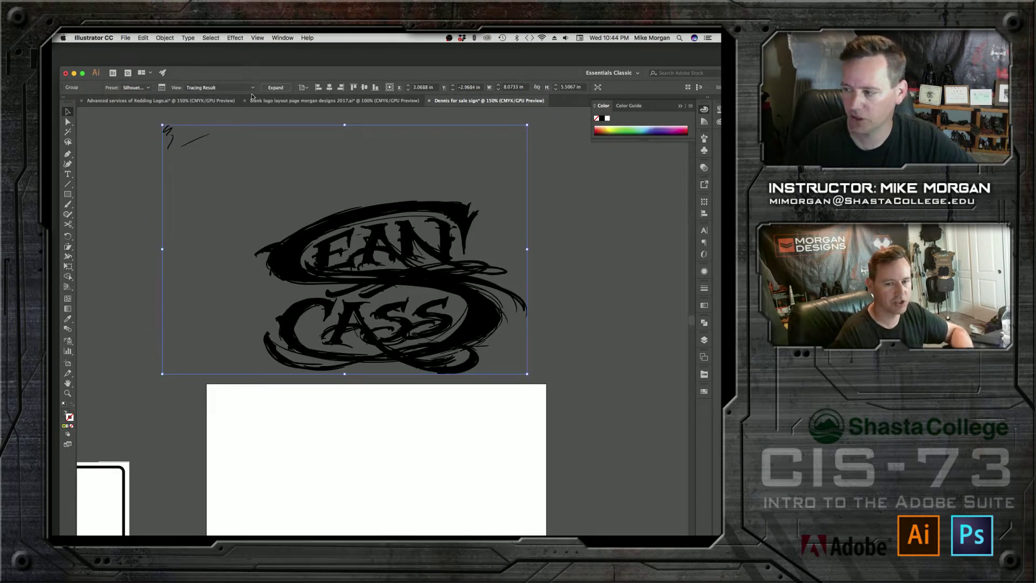
Try the Black and White Logo tracing preset on the logo, followed by the Technical Drawing preset
{"action": "left_click", "coordinate": [149, 88]}
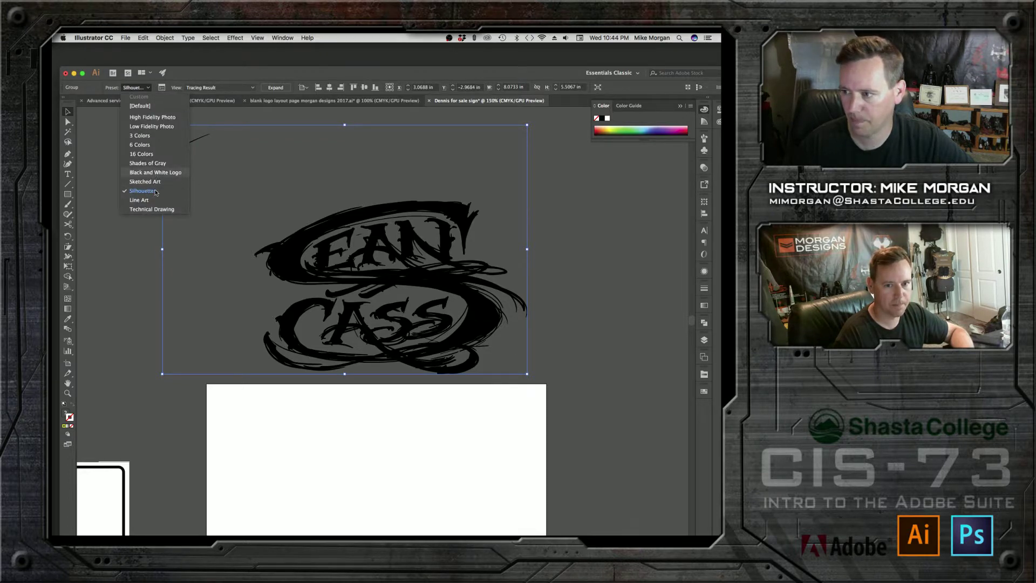
{"action": "left_click", "coordinate": [155, 172]}
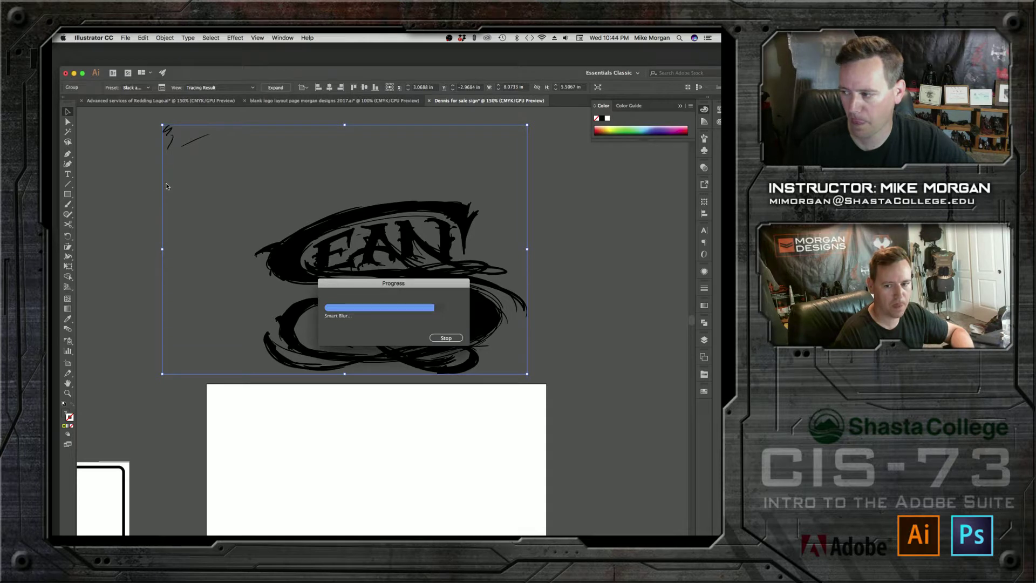
{"action": "left_click", "coordinate": [150, 89]}
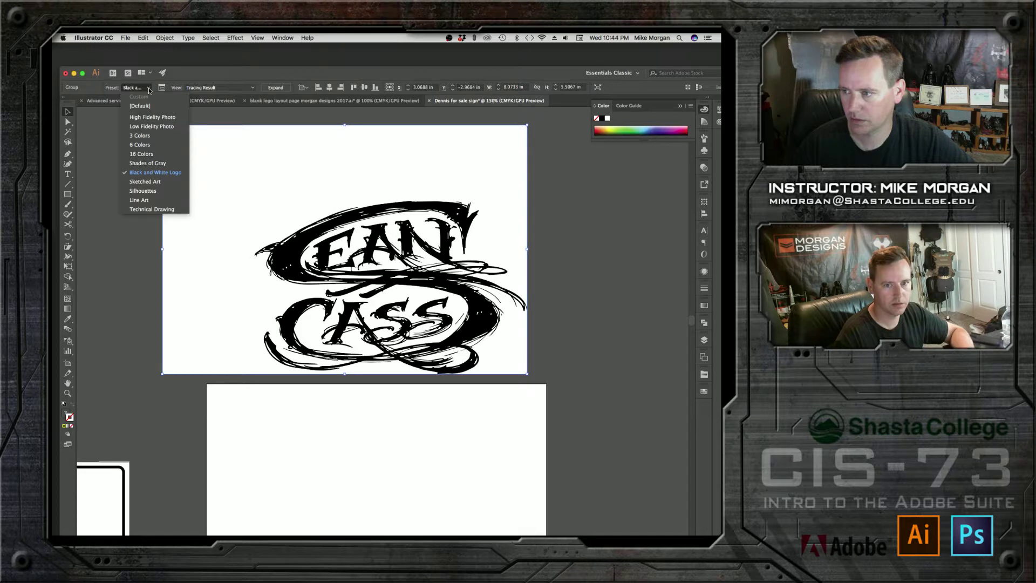
{"action": "left_click", "coordinate": [146, 209]}
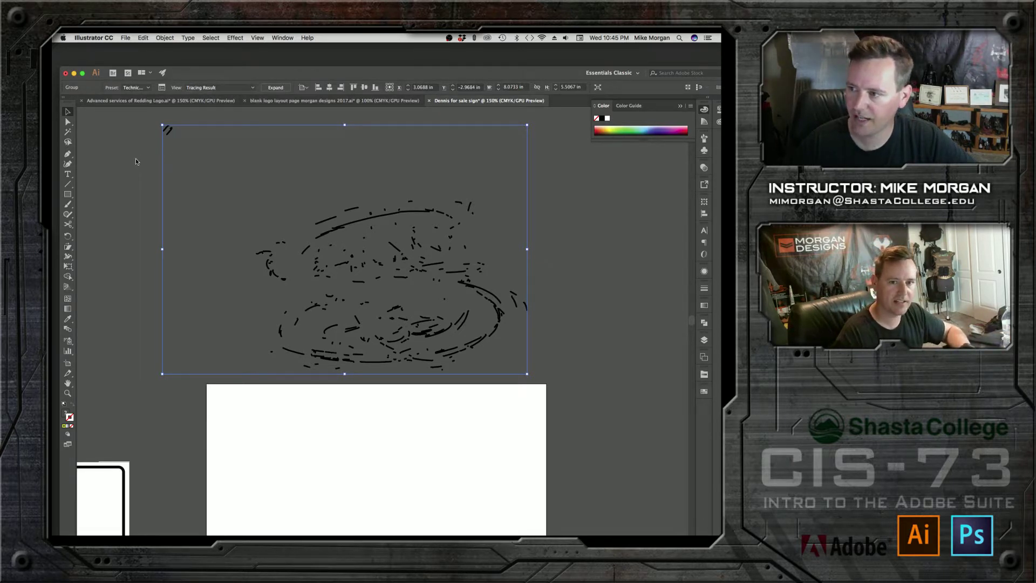
Undo the recent tracing preset changes and logo moves, and delete the traced logo from the document
{"action": "key", "text": "super+z"}
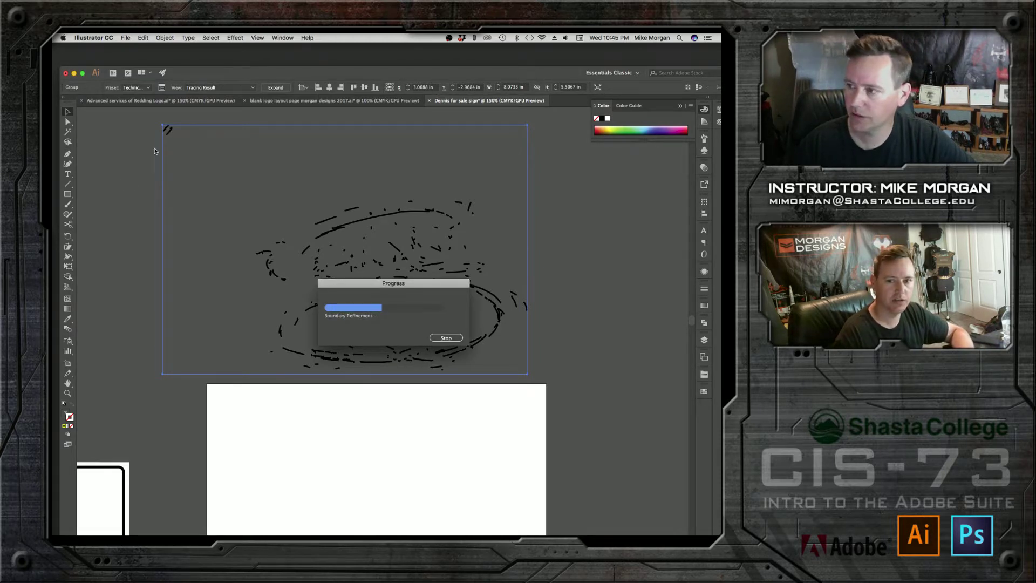
{"action": "left_click_drag", "start_coordinate": [249, 179], "coordinate": [259, 339]}
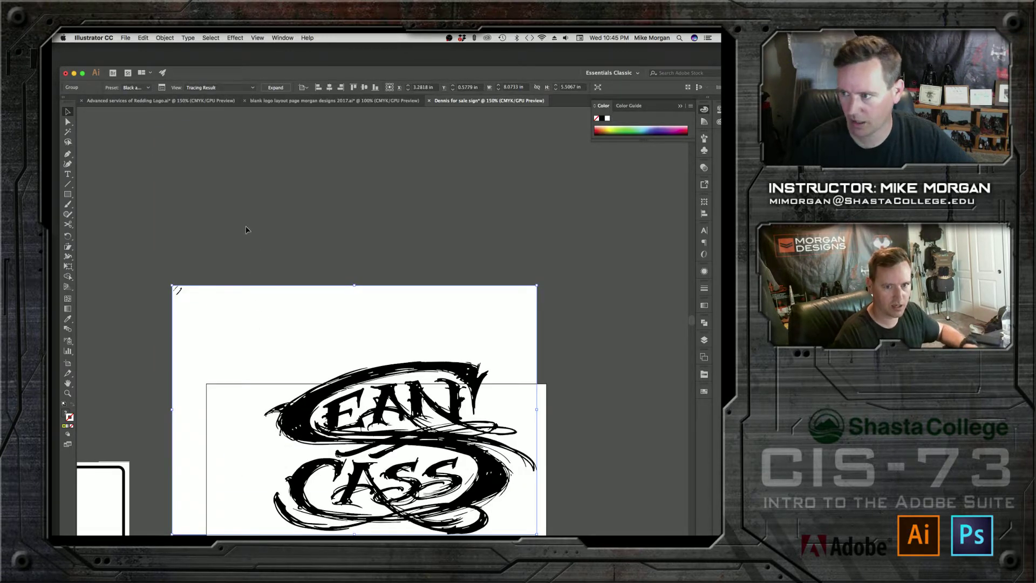
{"action": "key", "text": "super+z"}
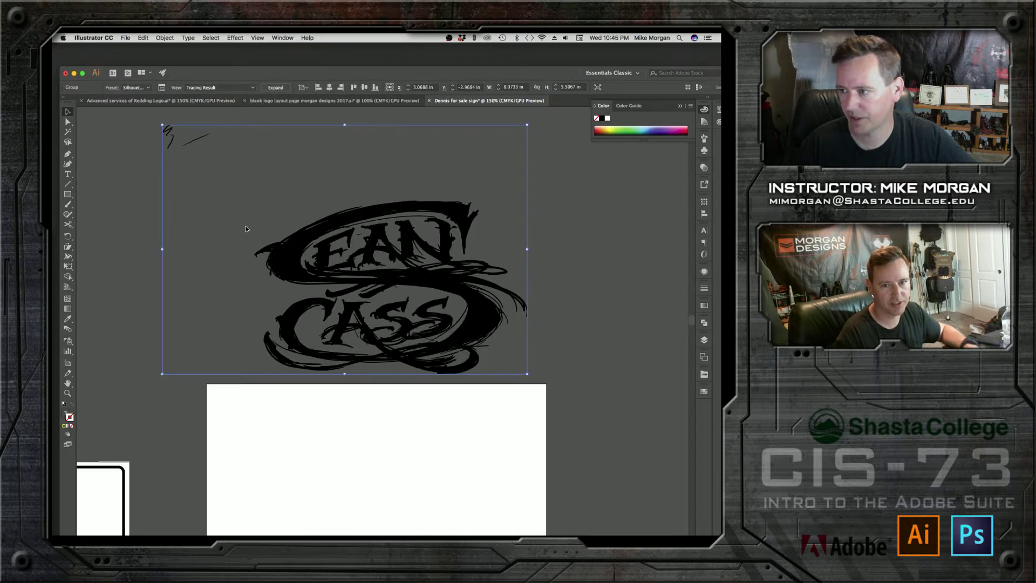
{"action": "scroll", "coordinate": [262, 274], "scroll_direction": "down", "scroll_amount": 5}
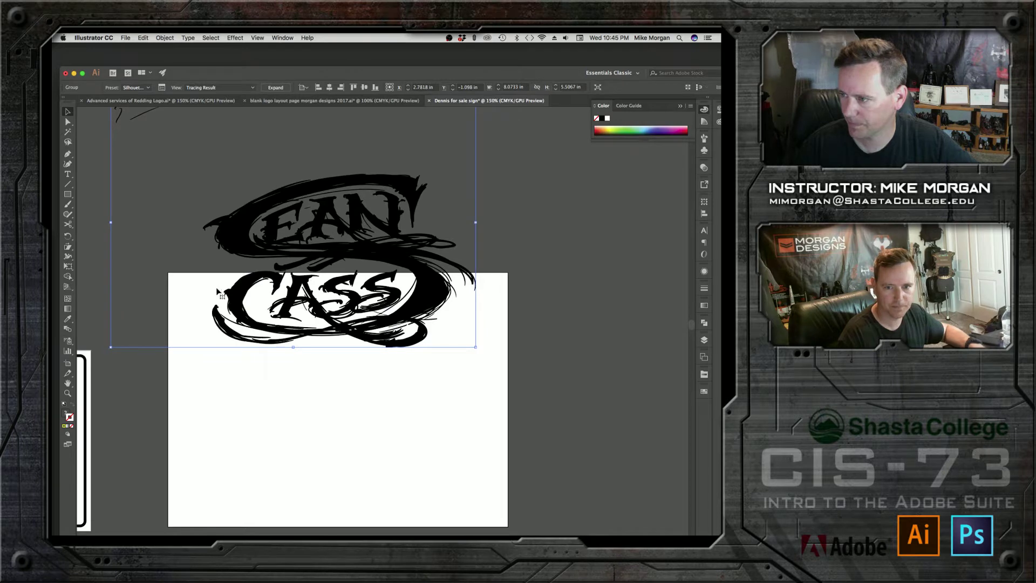
{"action": "key", "text": "Delete"}
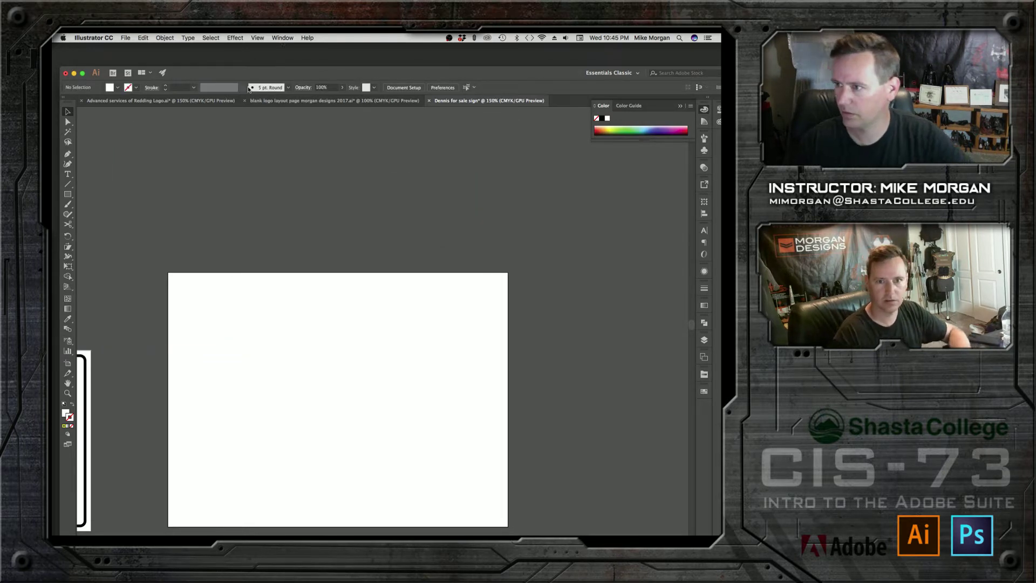
Switch to Photoshop and transfer the original logo sketch into the Illustrator sign document again
{"action": "mouse_move", "coordinate": [257, 78]}
{"action": "left_mouse_down"}
{"action": "mouse_move", "coordinate": [266, 343]}
{"action": "mouse_move", "coordinate": [270, 302]}
{"action": "mouse_move", "coordinate": [251, 352]}
{"action": "left_mouse_up"}
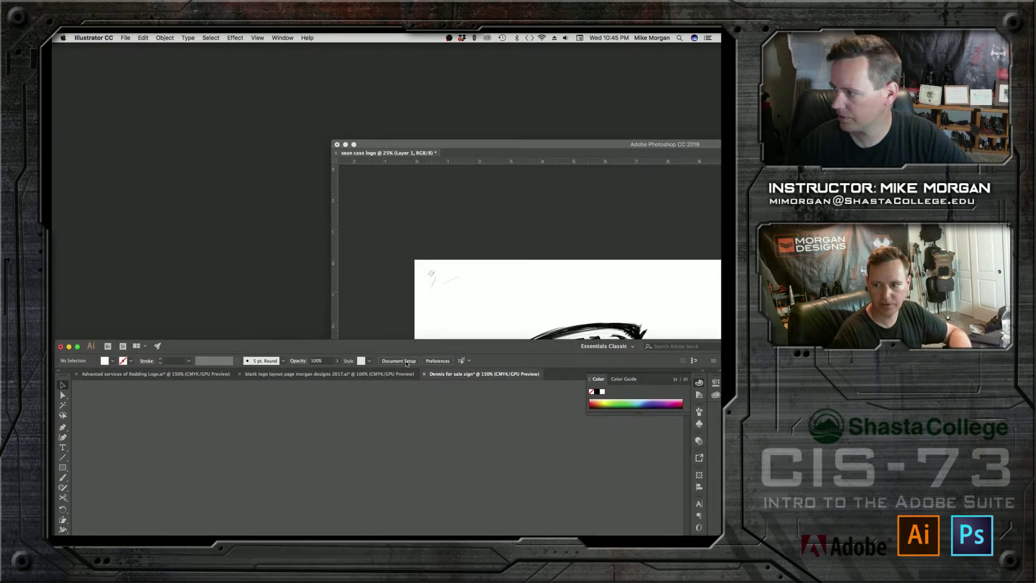
{"action": "left_click", "coordinate": [570, 336]}
{"action": "left_click_drag", "start_coordinate": [546, 348], "coordinate": [118, 535]}
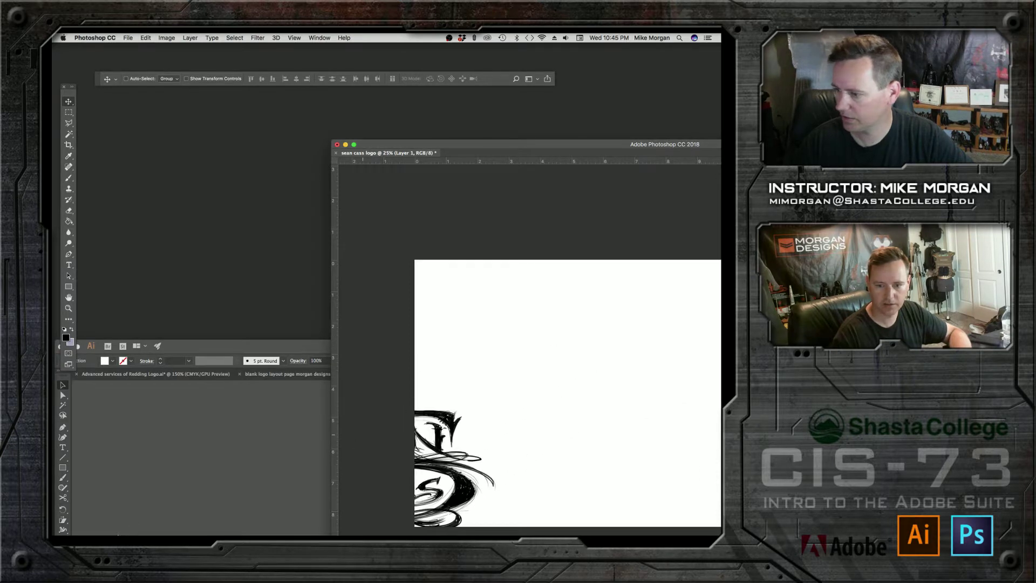
{"action": "left_click_drag", "start_coordinate": [266, 379], "coordinate": [311, 79]}
{"action": "left_click", "coordinate": [282, 349]}
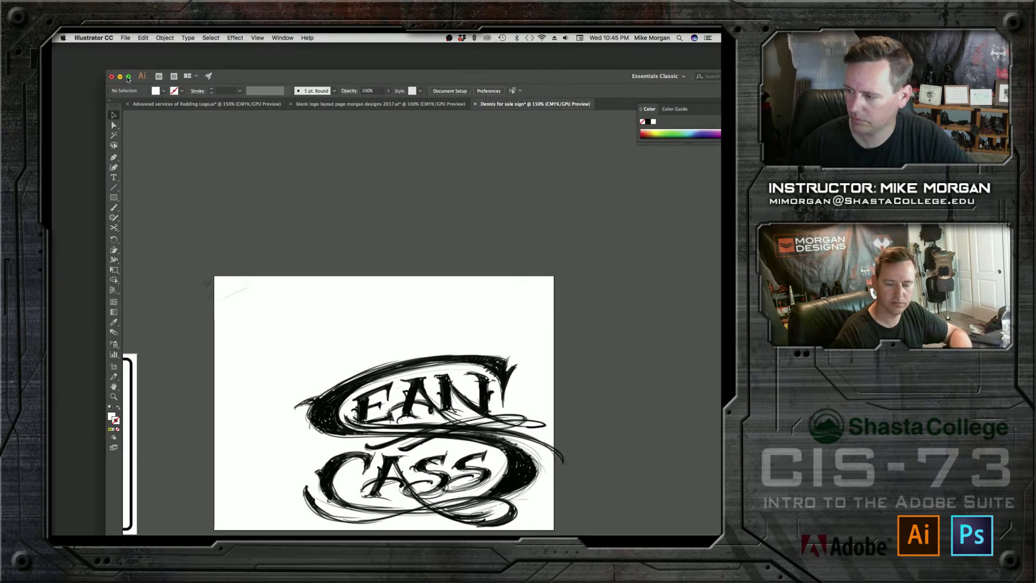
Maximize the Illustrator window and reposition the placed sketch so its lettering sits fully within the new artboard
{"action": "left_click", "coordinate": [128, 79]}
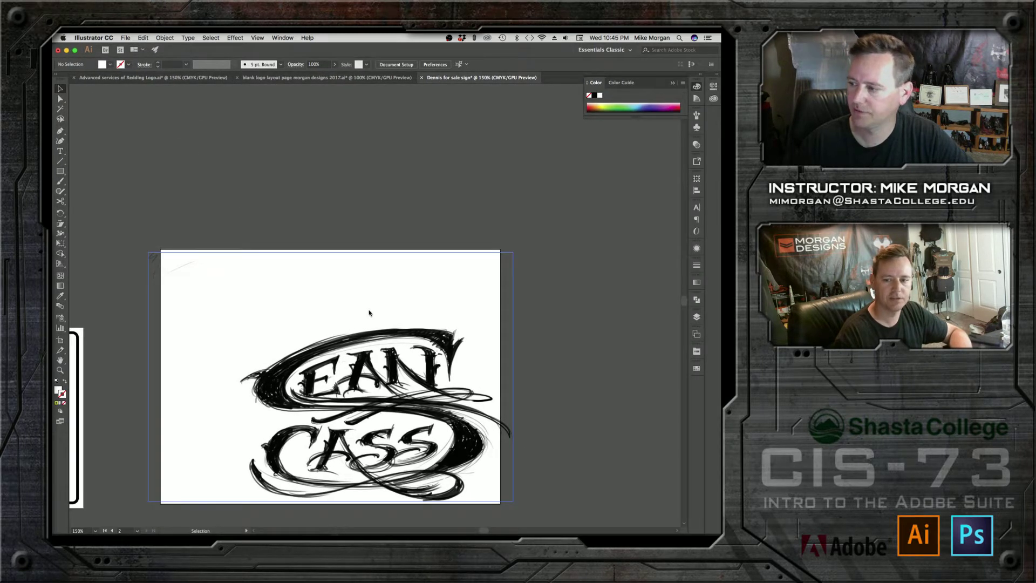
{"action": "left_click_drag", "start_coordinate": [363, 370], "coordinate": [373, 292]}
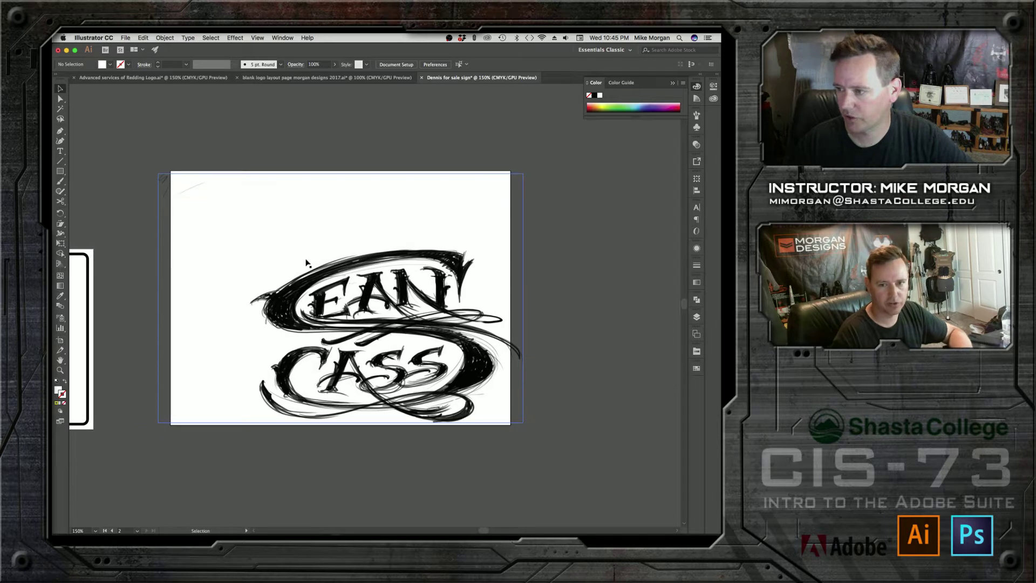
{"action": "left_click_drag", "start_coordinate": [338, 320], "coordinate": [301, 297]}
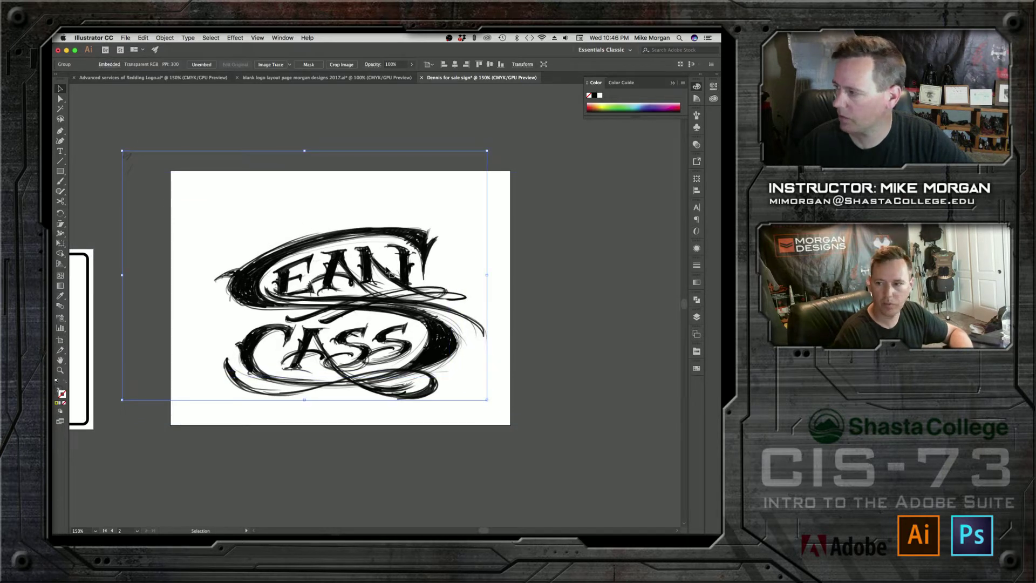
Expand Layer 1 to find the placed sketch image, and try locking and unlocking it
{"action": "left_click", "coordinate": [696, 318]}
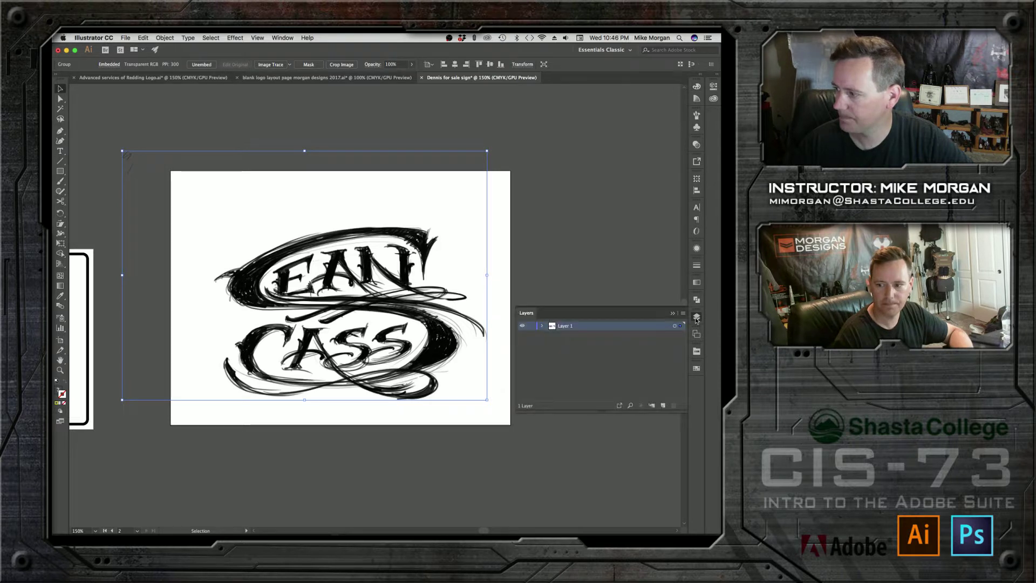
{"action": "left_click", "coordinate": [542, 326]}
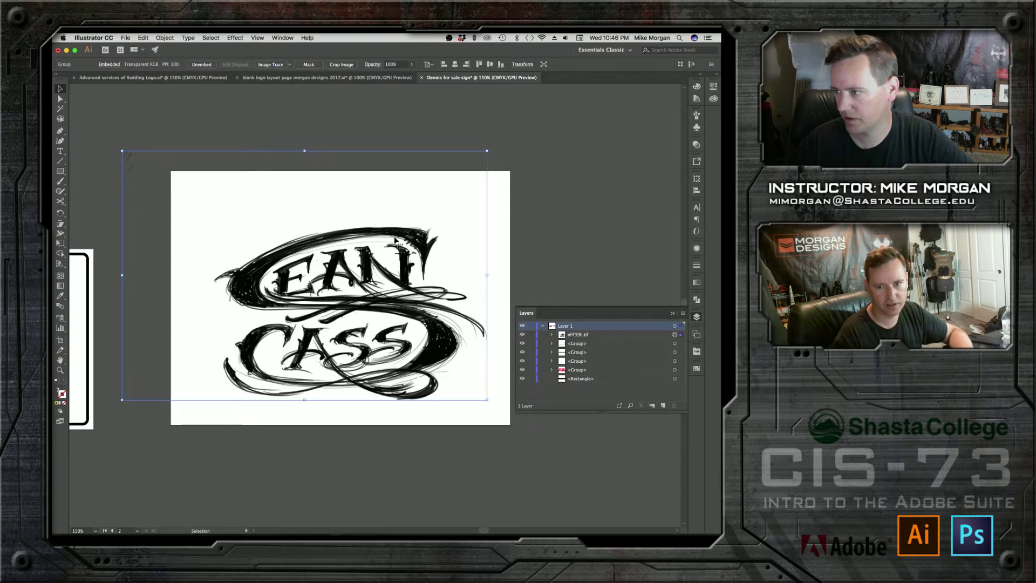
{"action": "left_click", "coordinate": [364, 132]}
{"action": "left_click", "coordinate": [378, 221]}
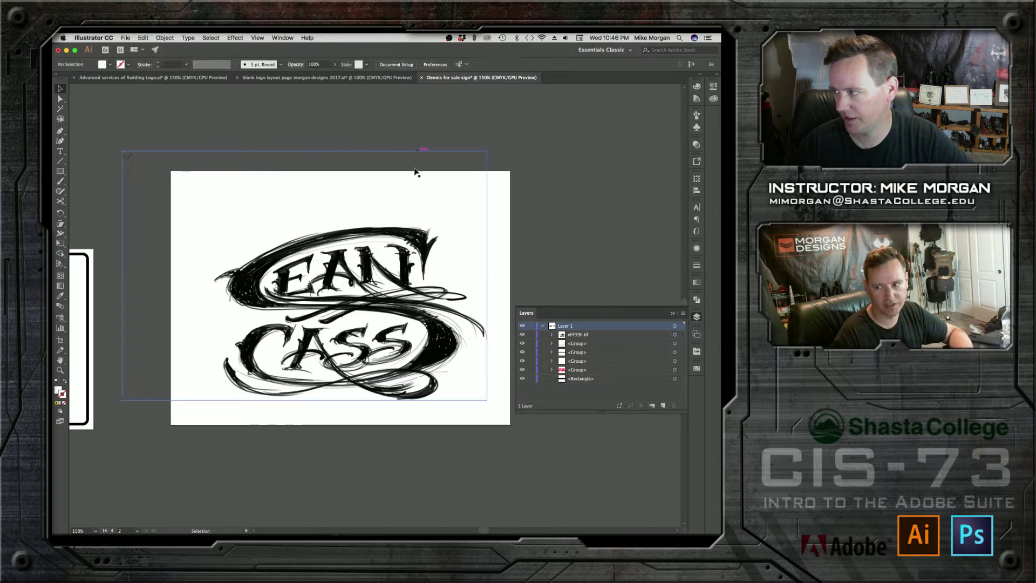
{"action": "left_click", "coordinate": [522, 195]}
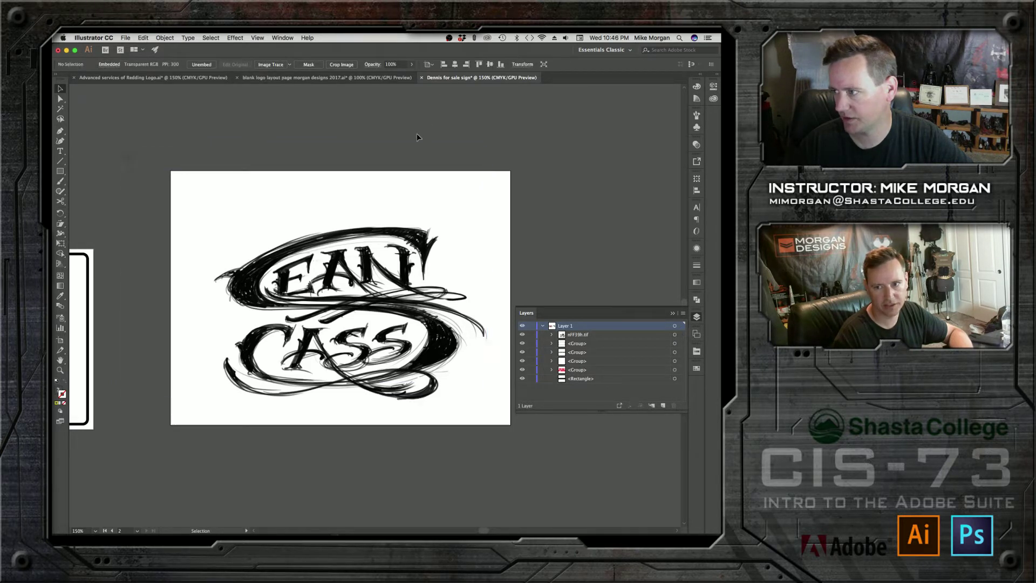
{"action": "left_click", "coordinate": [398, 244]}
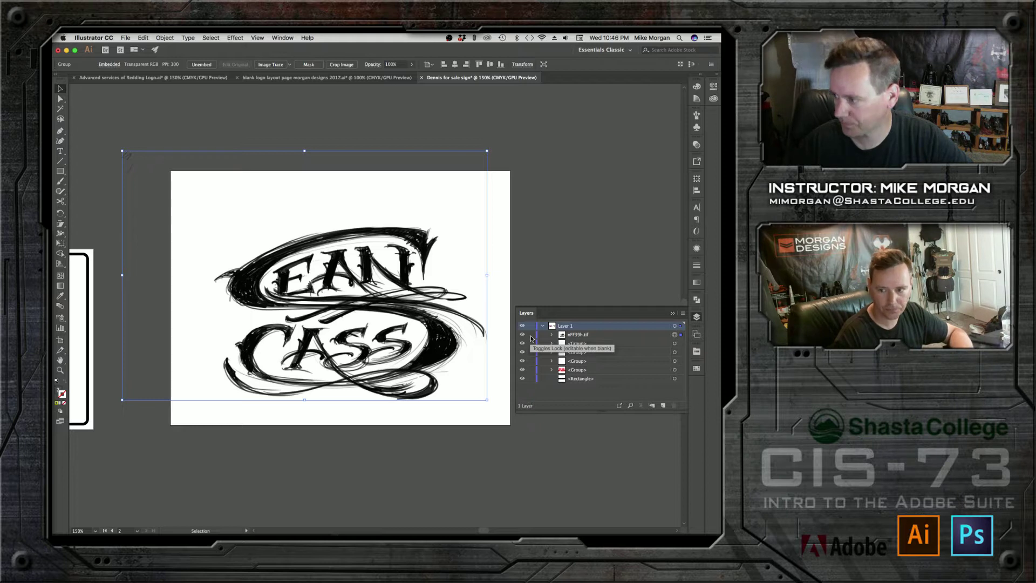
{"action": "left_click", "coordinate": [531, 335]}
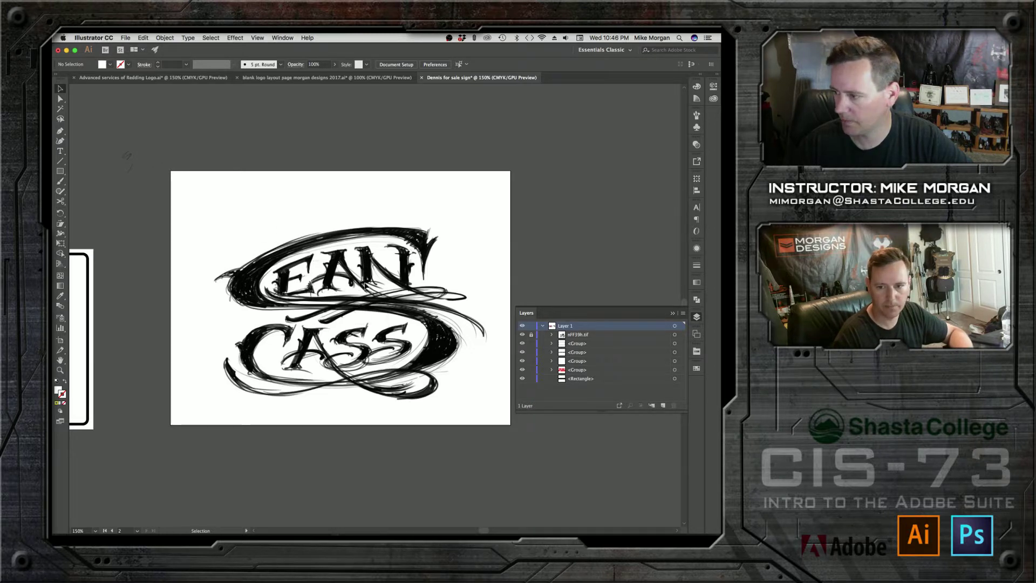
{"action": "left_click", "coordinate": [531, 338]}
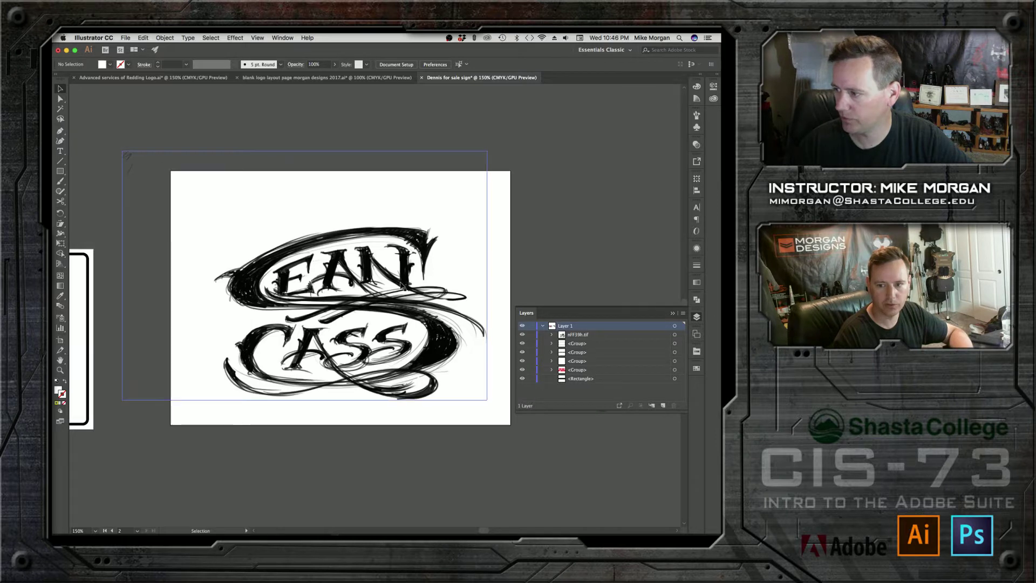
Select the placed logo sketch and lower its opacity to about 44%
{"action": "left_click", "coordinate": [389, 286]}
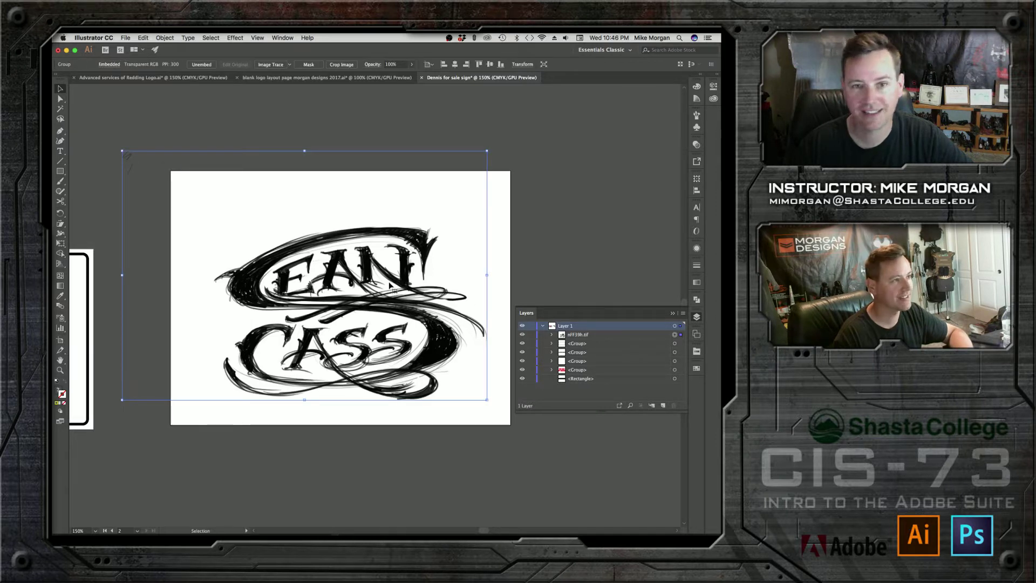
{"action": "left_click", "coordinate": [696, 145]}
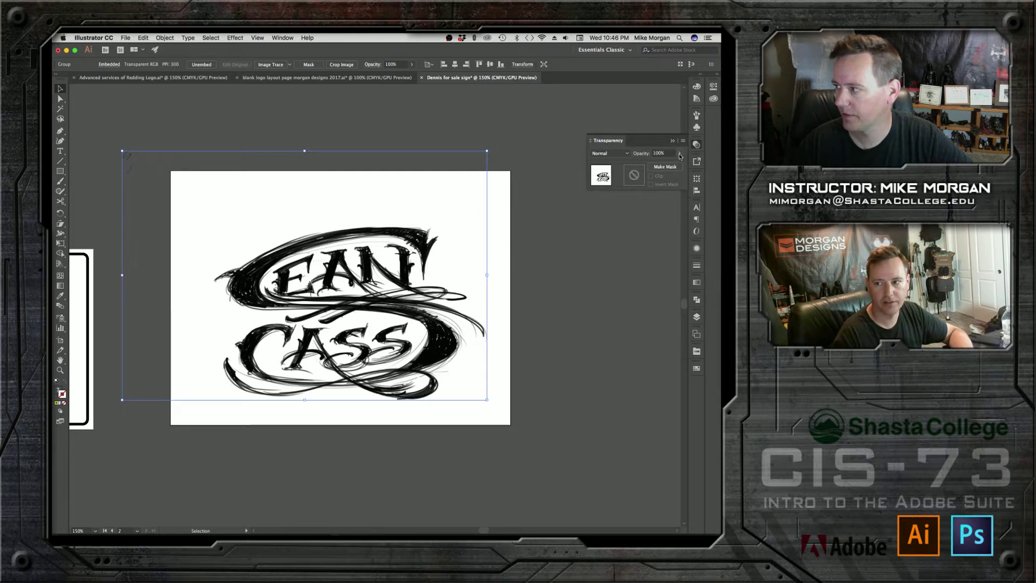
{"action": "left_click", "coordinate": [679, 156]}
{"action": "left_click_drag", "start_coordinate": [678, 165], "coordinate": [662, 165]}
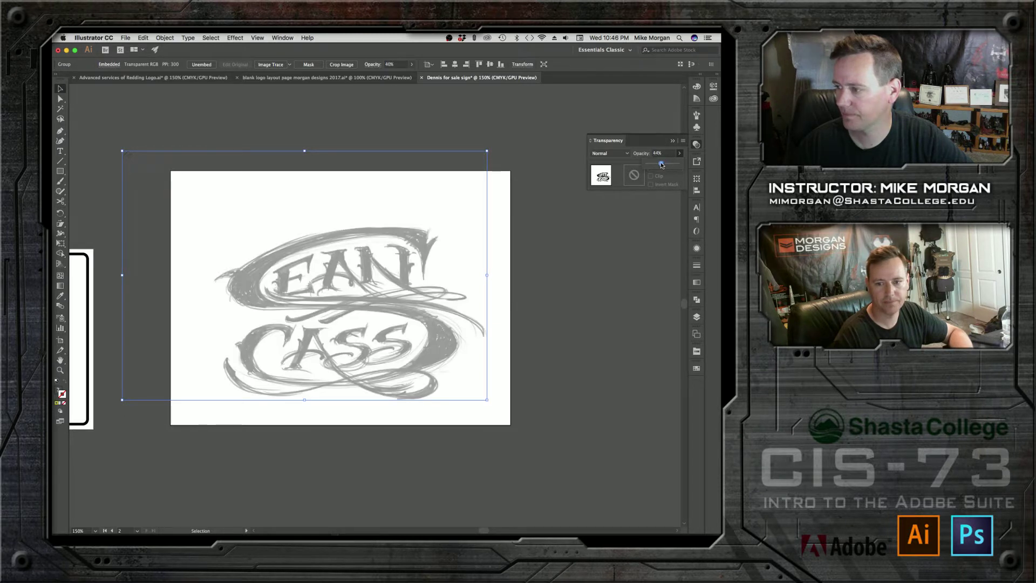
Deselect the dimmed sketch and lock its image inside Layer 1
{"action": "left_click", "coordinate": [546, 155]}
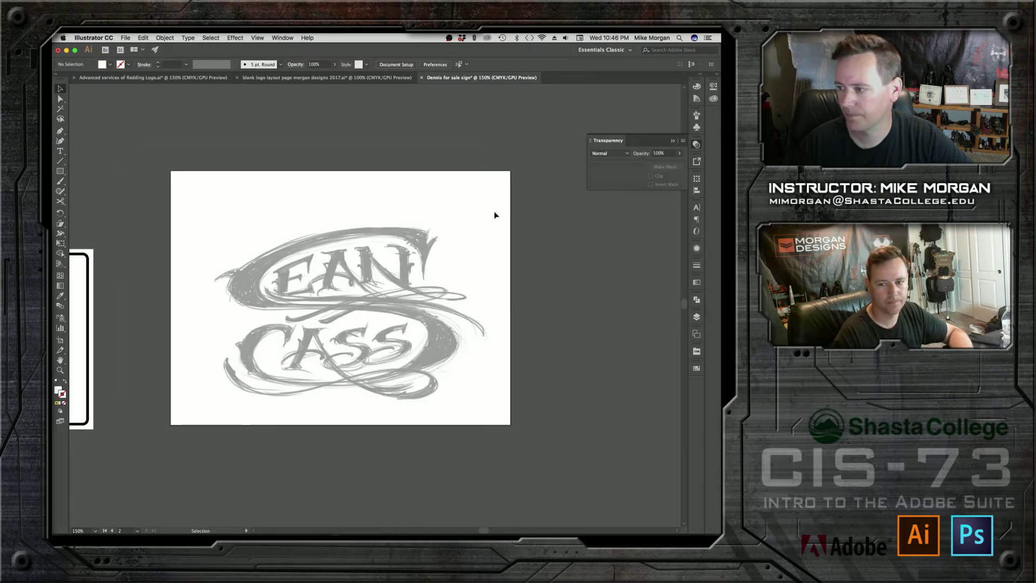
{"action": "left_click", "coordinate": [696, 316]}
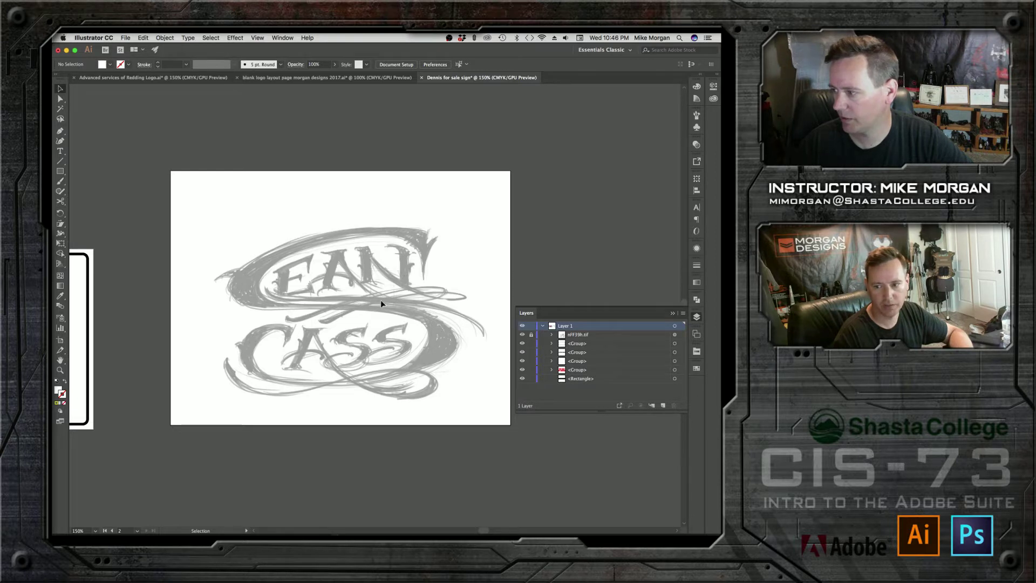
Ready the Pen tool for tracing the enlarged sketch and set the fill colour to black (000000)
{"action": "left_click", "coordinate": [60, 370]}
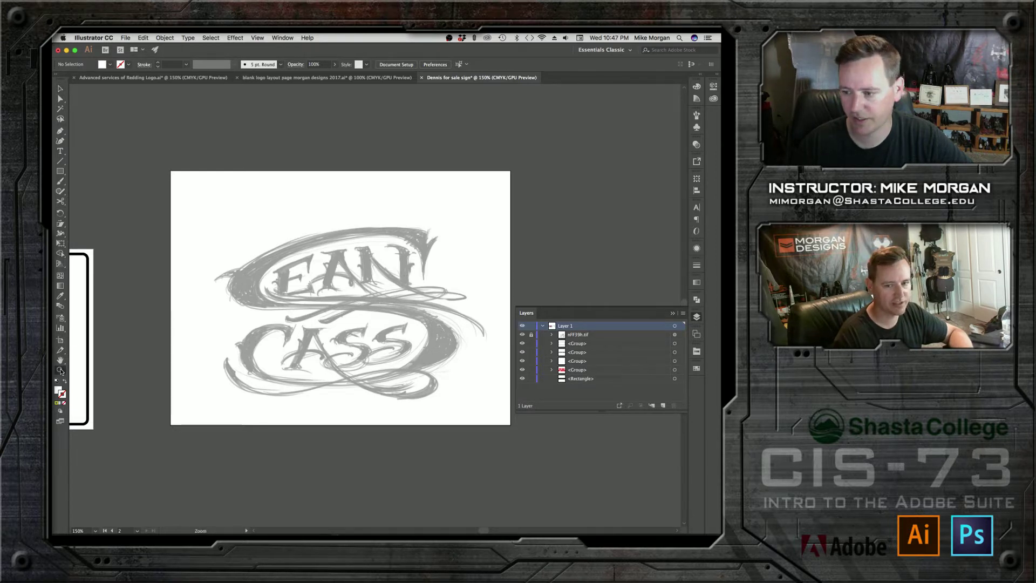
{"action": "left_click", "coordinate": [368, 260]}
{"action": "left_click_drag", "start_coordinate": [371, 382], "coordinate": [344, 335]}
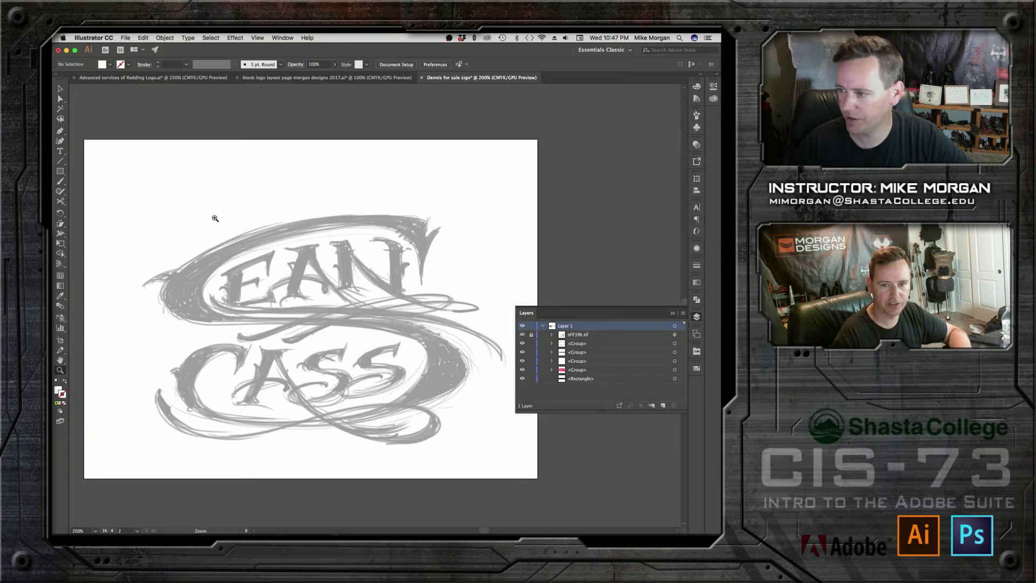
{"action": "left_click", "coordinate": [60, 131]}
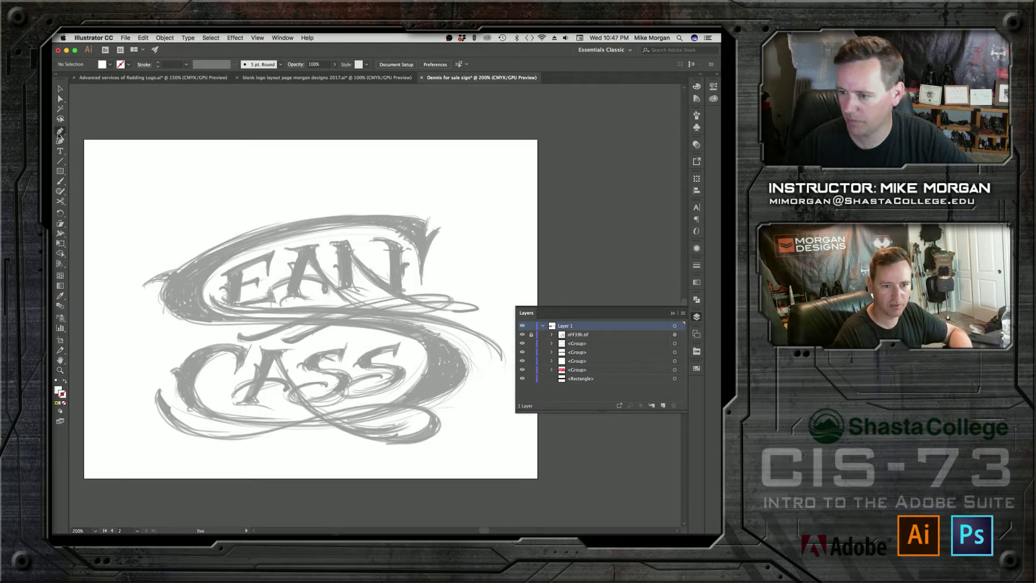
{"action": "double_click", "coordinate": [58, 391]}
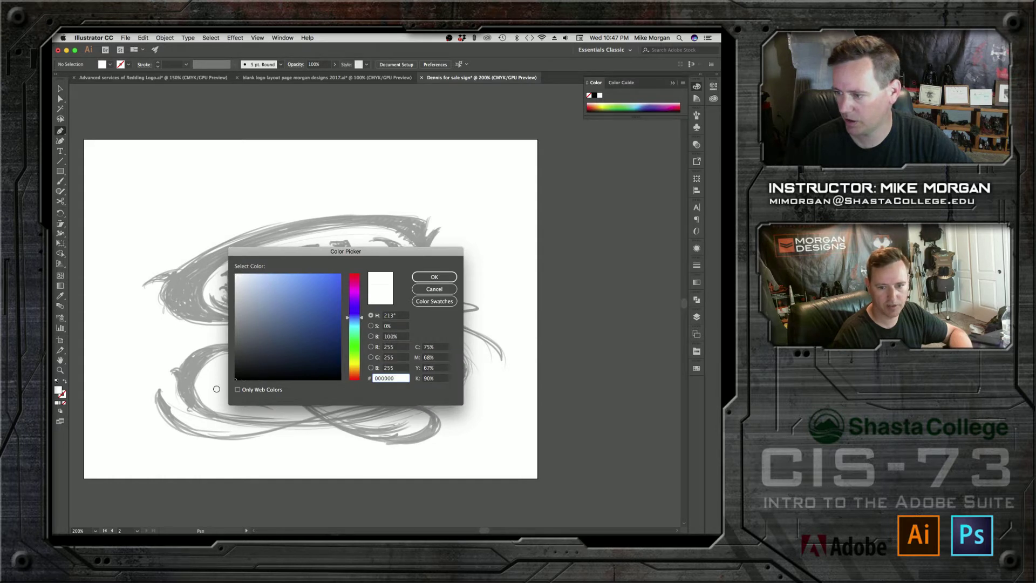
{"action": "left_click_drag", "start_coordinate": [249, 365], "coordinate": [236, 380]}
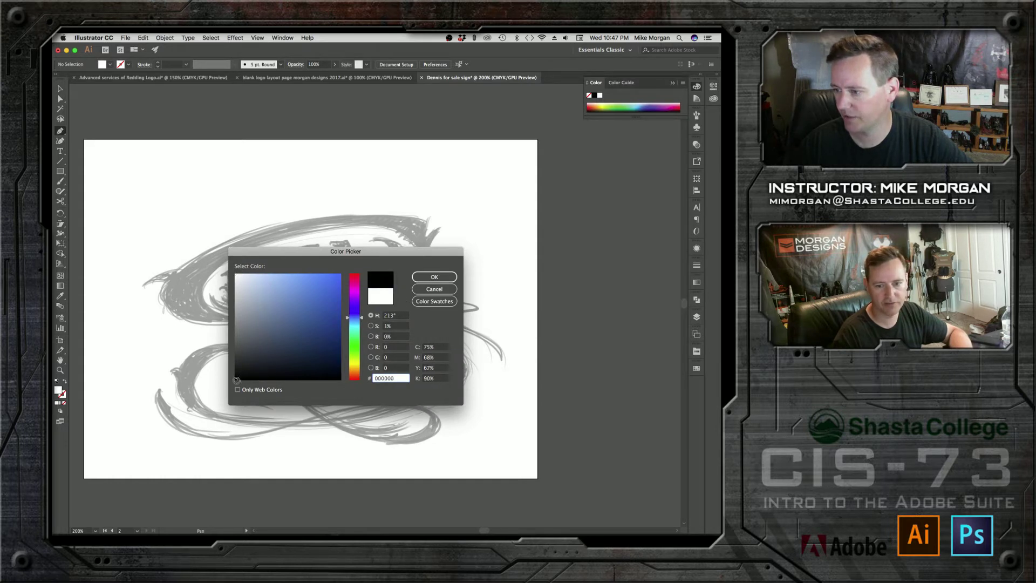
{"action": "left_click", "coordinate": [434, 277]}
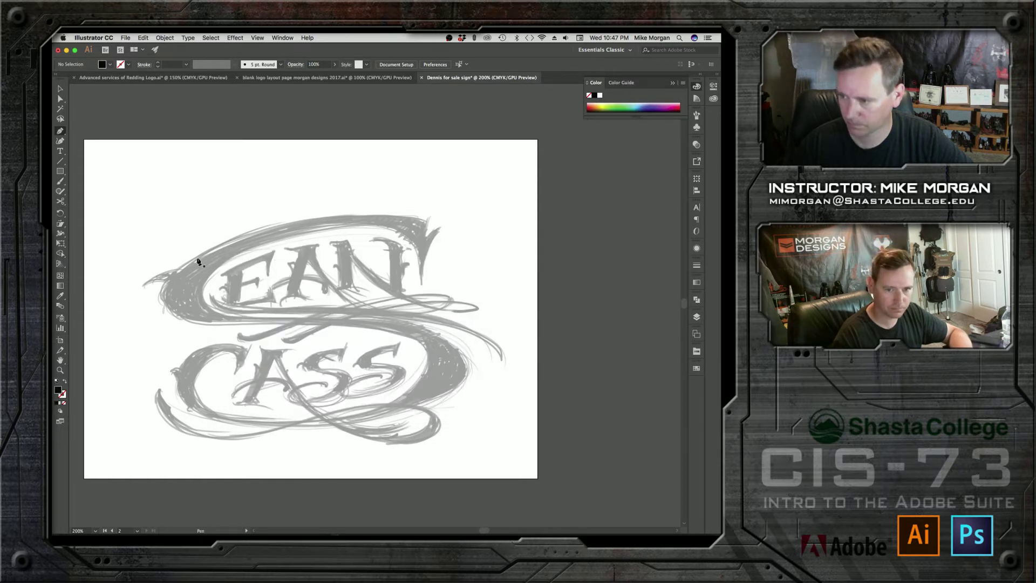
Trace the outer top edge of the large S's upper stroke and around its blunt end with the Pen tool
{"action": "left_click", "coordinate": [174, 276]}
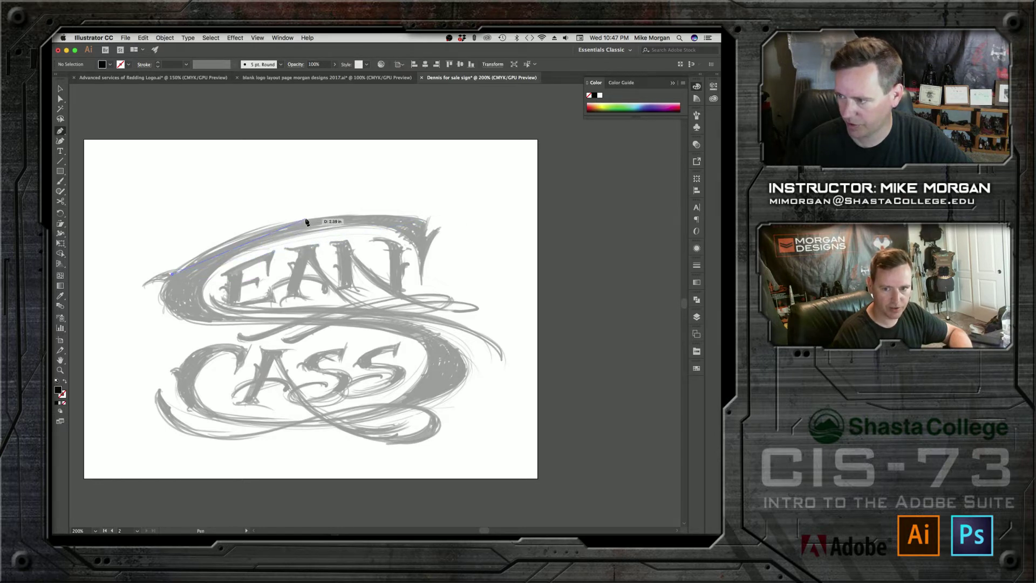
{"action": "left_click_drag", "start_coordinate": [306, 220], "coordinate": [376, 209]}
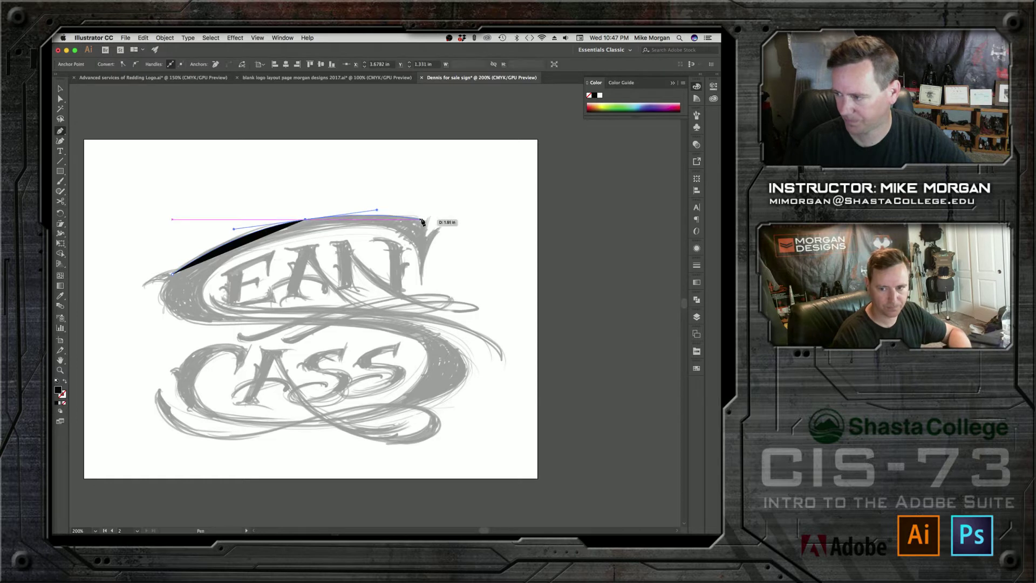
{"action": "left_click", "coordinate": [425, 219]}
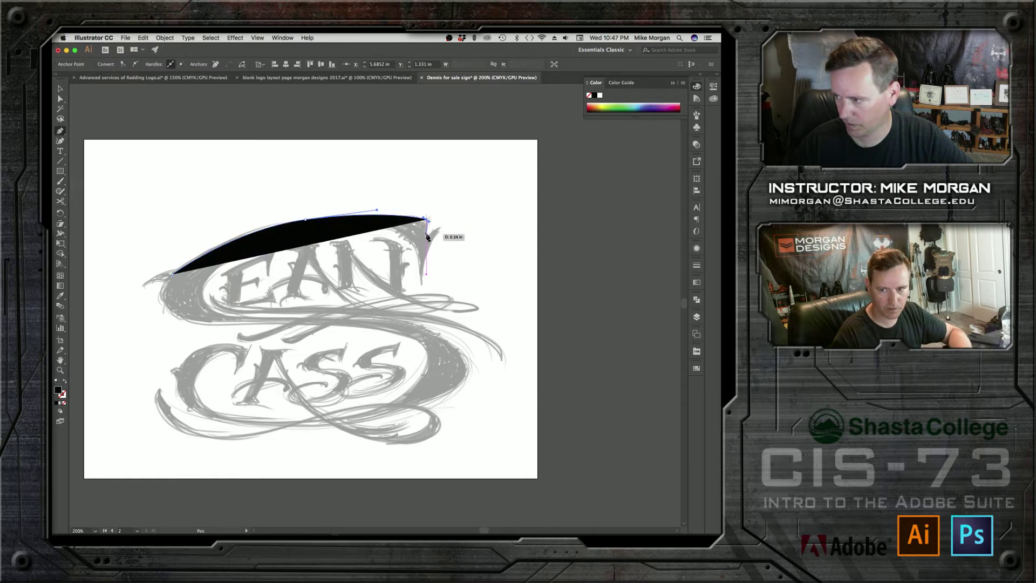
{"action": "left_click", "coordinate": [426, 235]}
{"action": "left_click", "coordinate": [418, 244]}
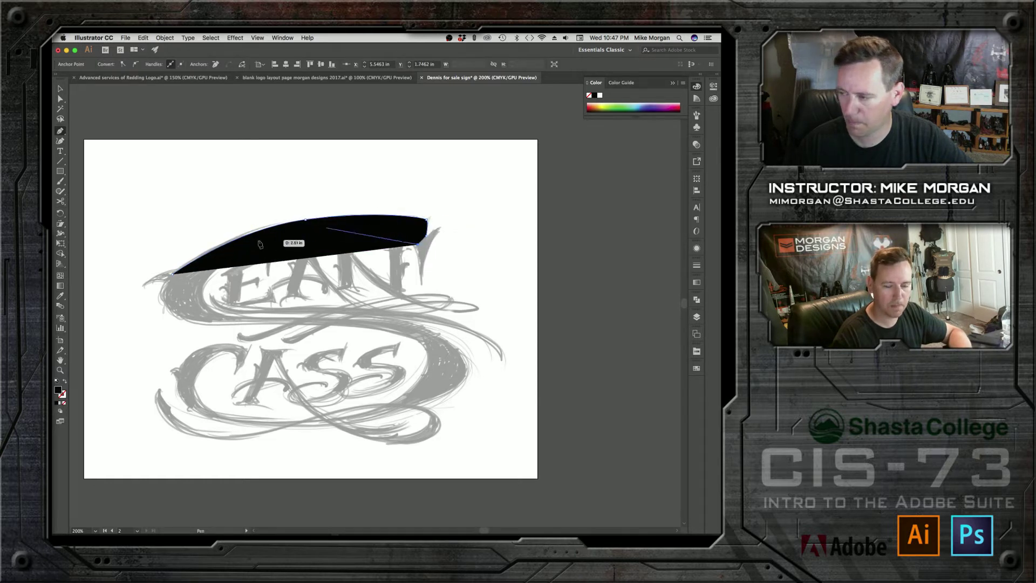
Swap fill and stroke to show only the outline, and trace the S's inner and lower curves to close the path
{"action": "left_click", "coordinate": [64, 383]}
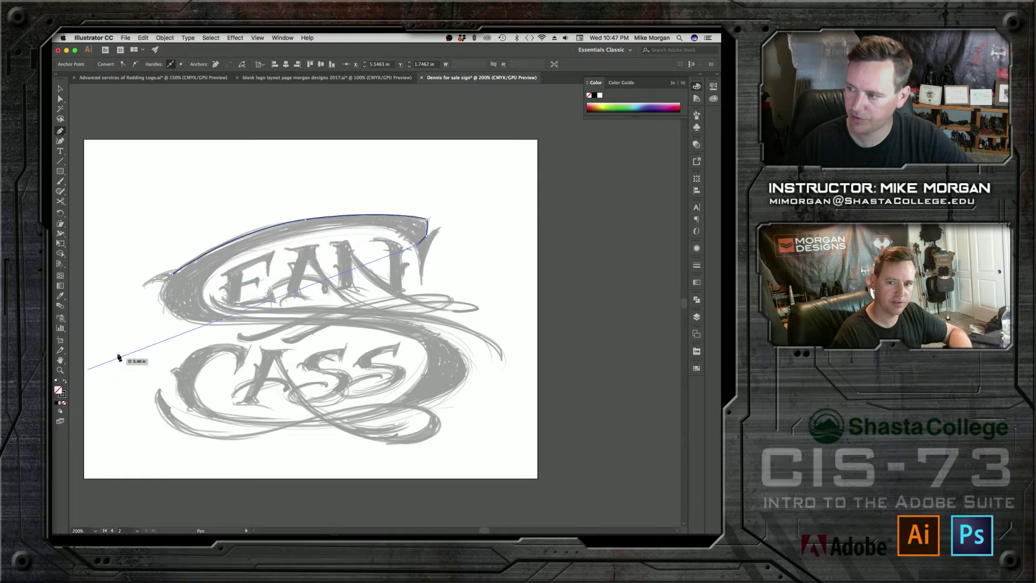
{"action": "left_click", "coordinate": [411, 243]}
{"action": "left_click_drag", "start_coordinate": [374, 227], "coordinate": [345, 226]}
{"action": "left_click_drag", "start_coordinate": [272, 241], "coordinate": [241, 255]}
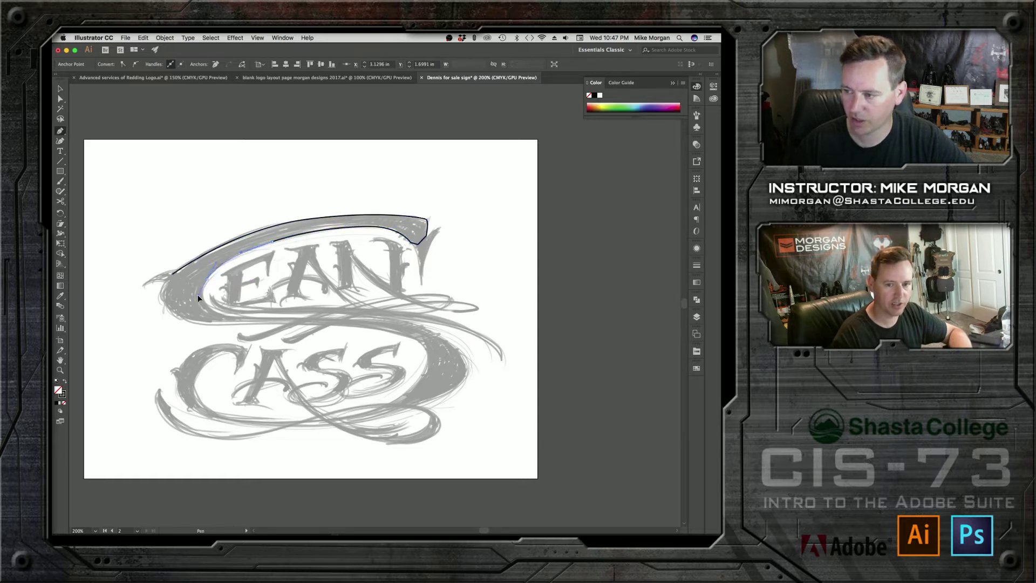
{"action": "left_click_drag", "start_coordinate": [196, 293], "coordinate": [248, 319]}
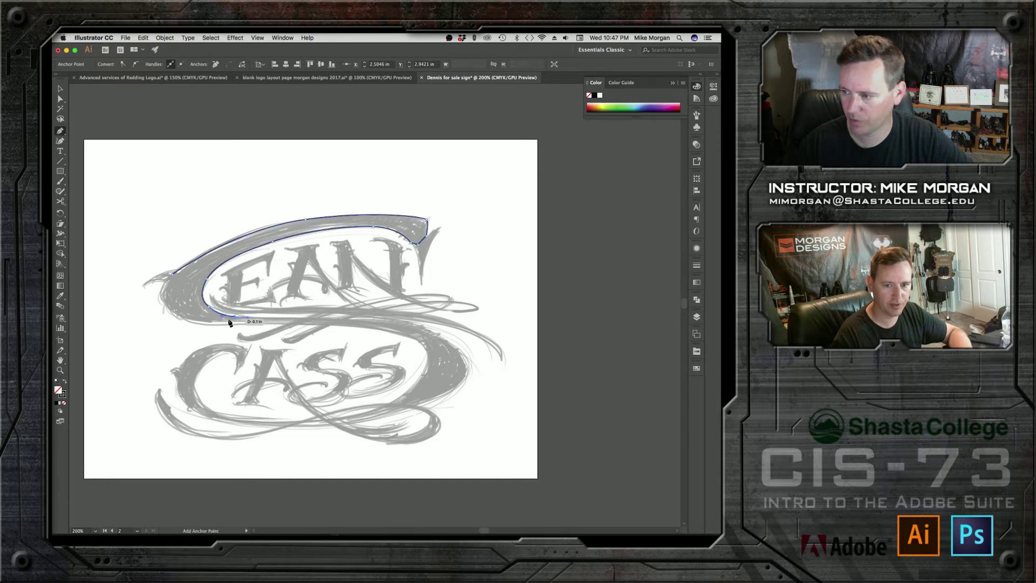
{"action": "left_click", "coordinate": [234, 317]}
{"action": "left_click", "coordinate": [218, 322]}
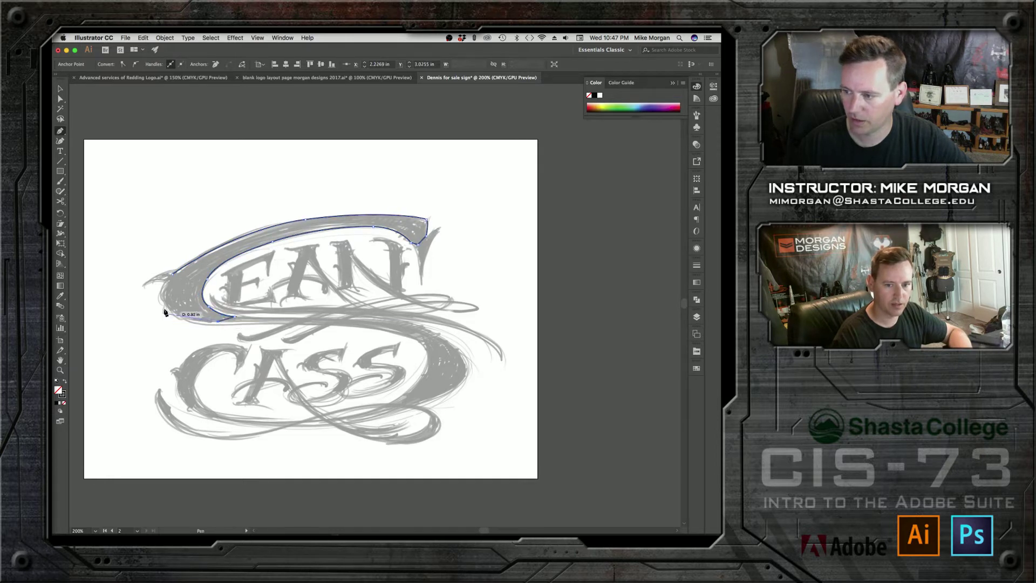
{"action": "left_click_drag", "start_coordinate": [164, 302], "coordinate": [158, 286]}
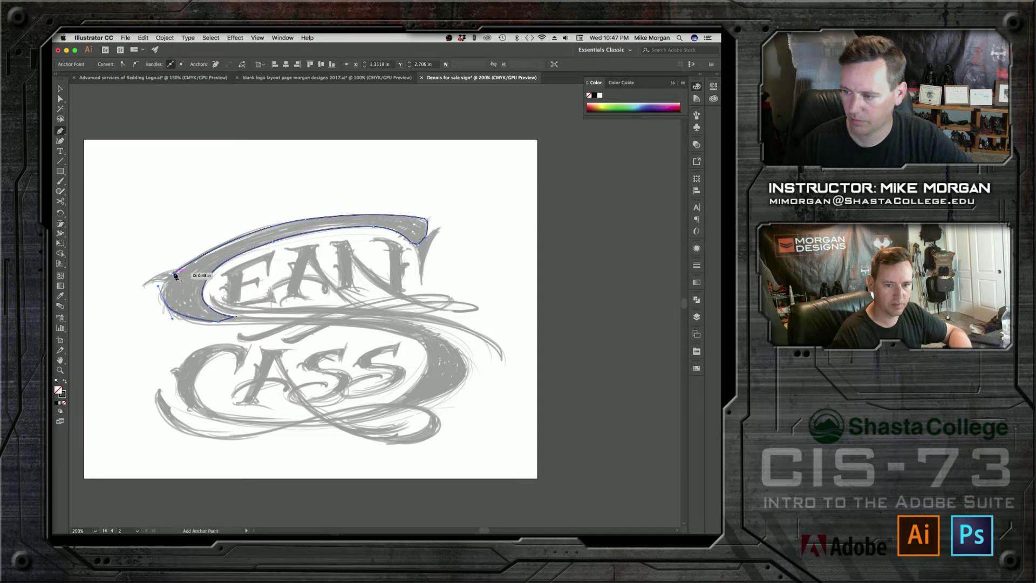
{"action": "left_click_drag", "start_coordinate": [284, 222], "coordinate": [336, 217]}
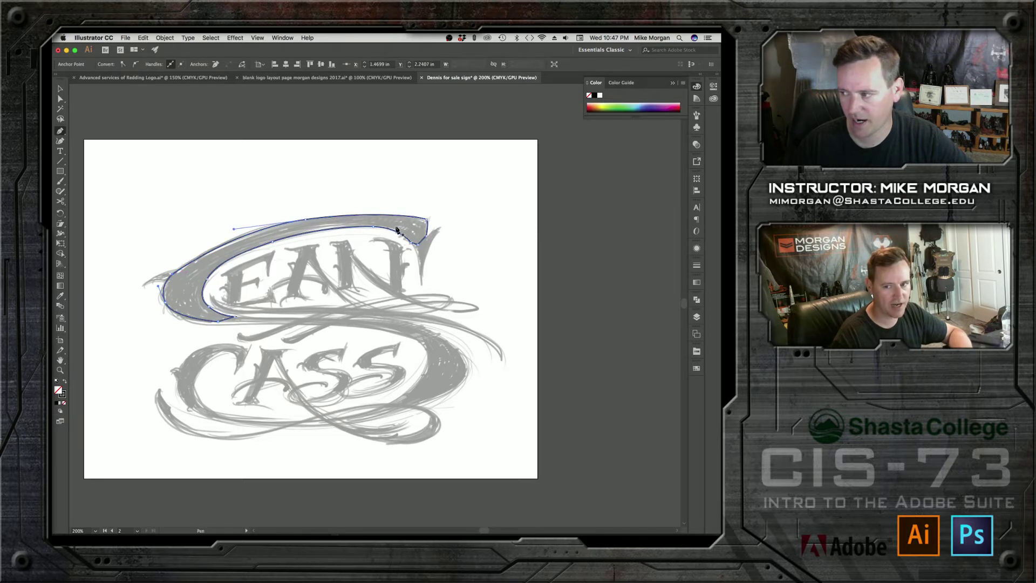
Trace the pointed spur at the end of the S's upper stroke as a separate closed path
{"action": "left_click", "coordinate": [427, 217]}
{"action": "left_click_drag", "start_coordinate": [415, 233], "coordinate": [431, 234]}
{"action": "left_click", "coordinate": [437, 229]}
{"action": "left_click", "coordinate": [442, 226]}
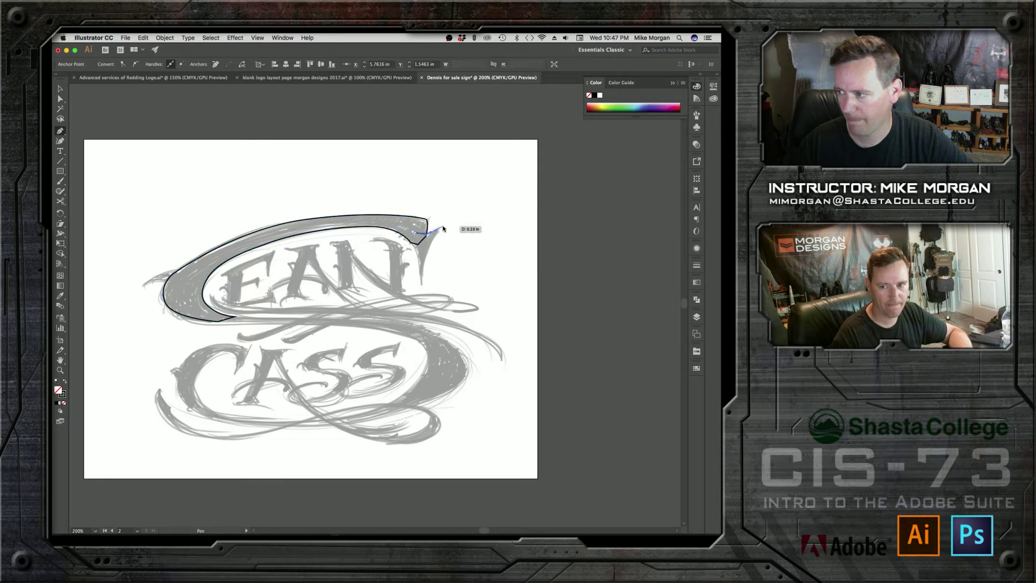
{"action": "left_click_drag", "start_coordinate": [424, 270], "coordinate": [417, 236]}
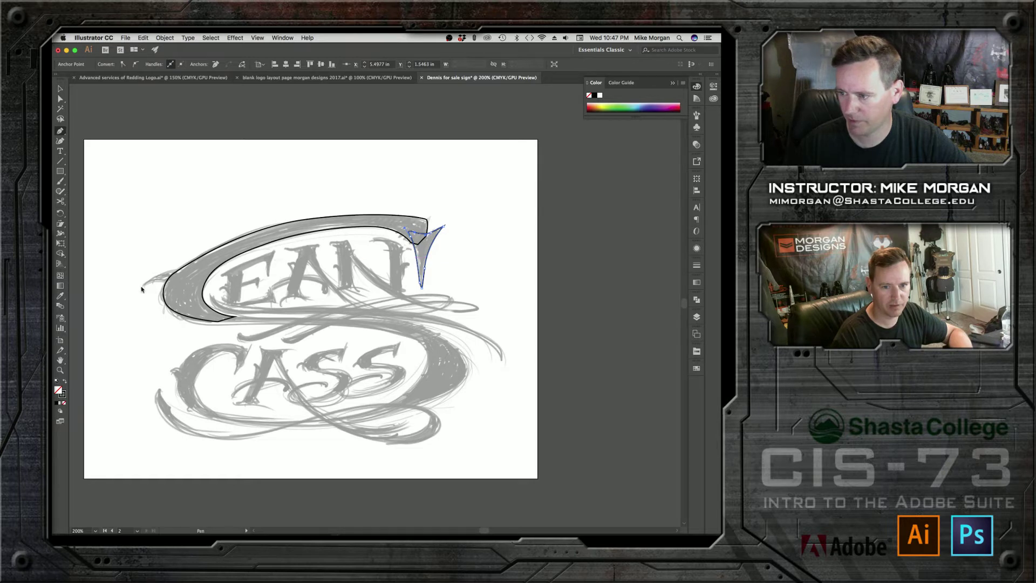
Trace the small pointed barb on the outer bend of the S as a separate closed path
{"action": "left_click_drag", "start_coordinate": [142, 286], "coordinate": [170, 283]}
{"action": "left_click_drag", "start_coordinate": [180, 292], "coordinate": [178, 289]}
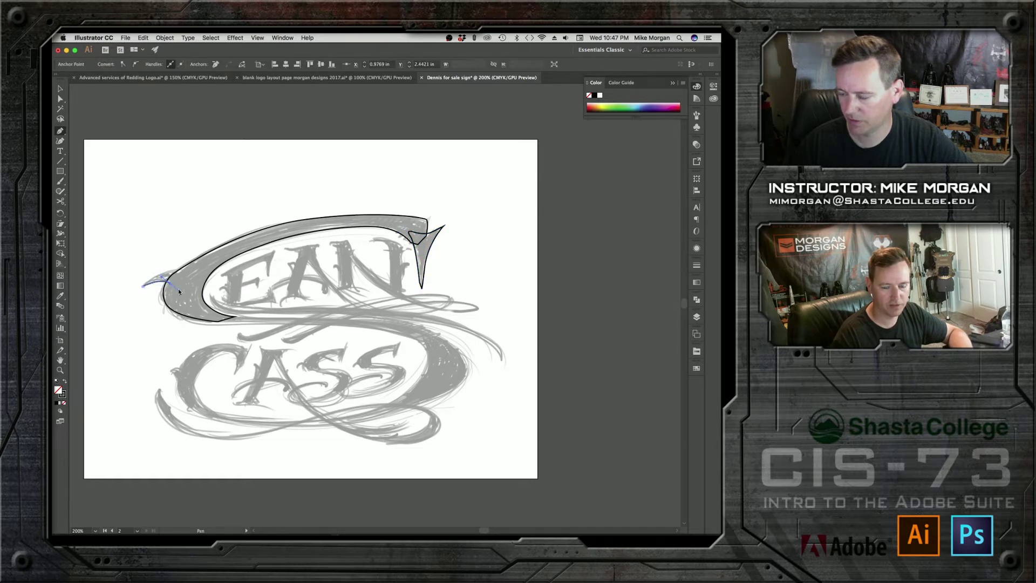
{"action": "left_click", "coordinate": [170, 283]}
{"action": "left_click", "coordinate": [184, 271]}
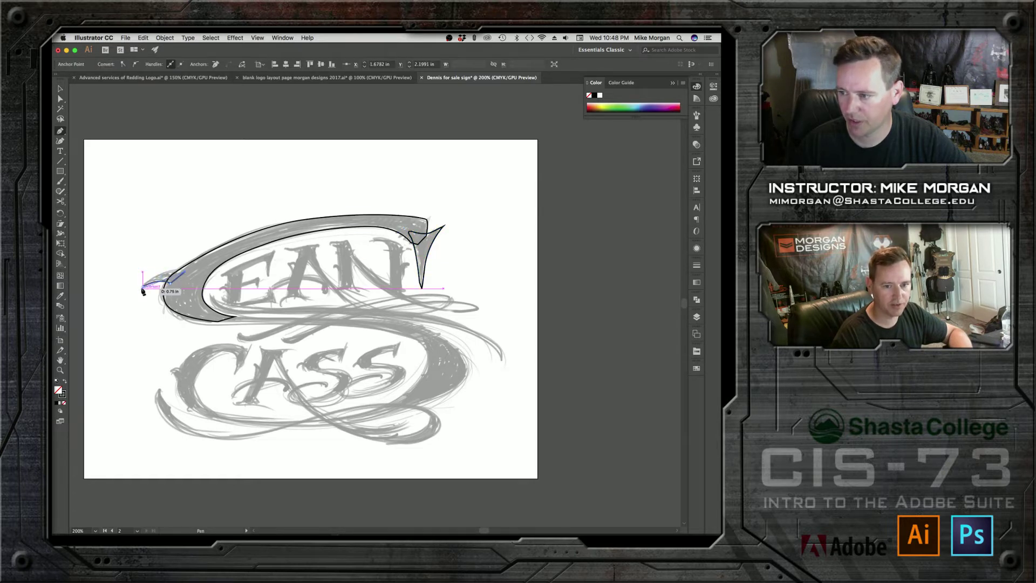
{"action": "left_click_drag", "start_coordinate": [143, 286], "coordinate": [114, 311]}
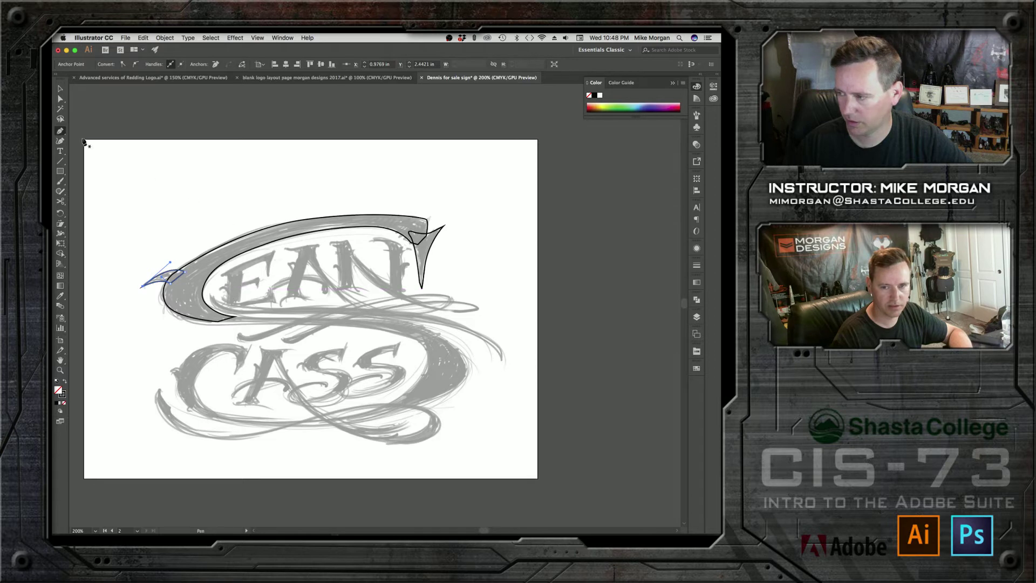
Select the three traced S shapes and swap their stroke and fill to make them solid black without outlines
{"action": "key", "text": "v"}
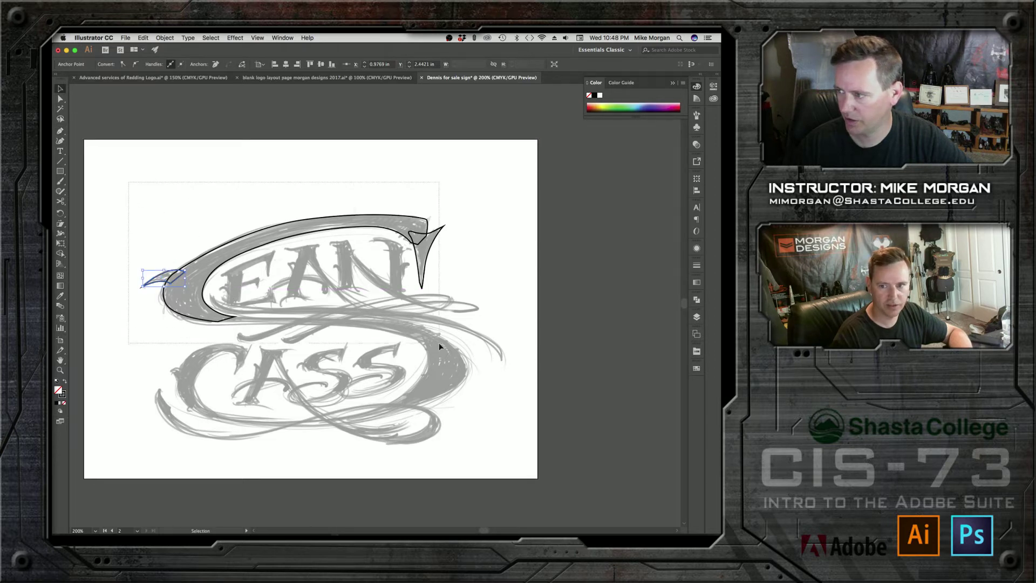
{"action": "key", "text": "super+a"}
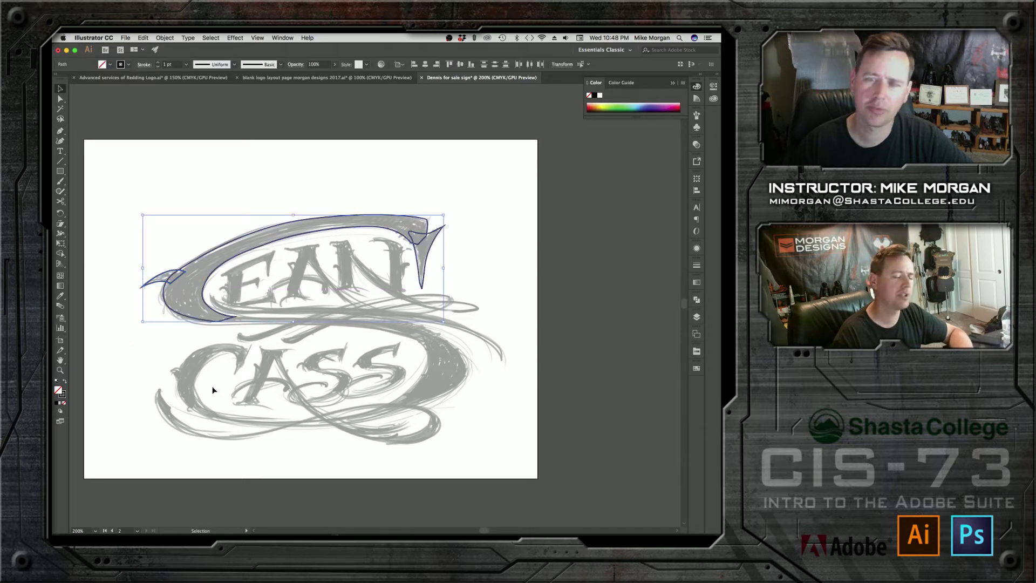
{"action": "left_click", "coordinate": [65, 383]}
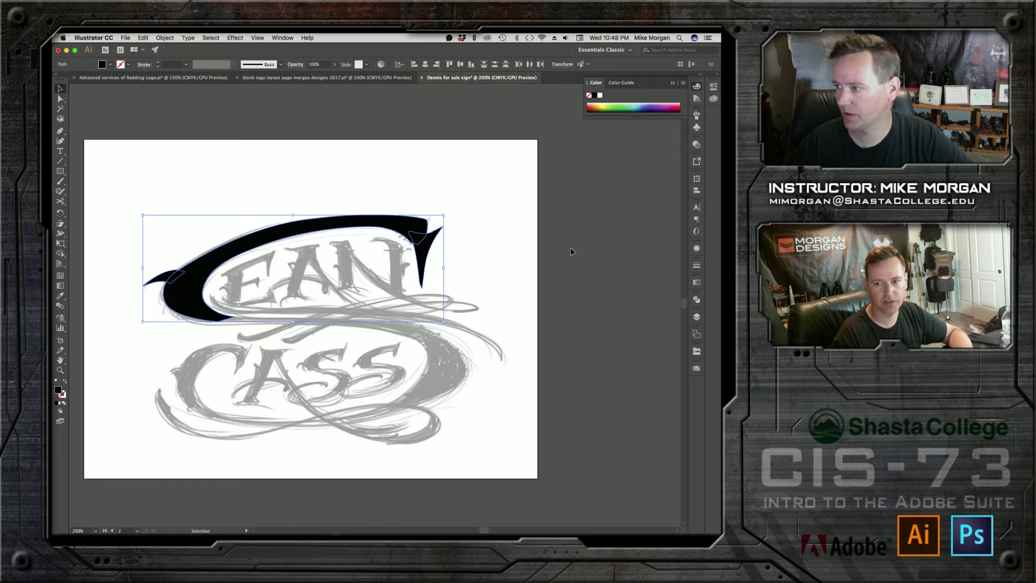
{"action": "left_click", "coordinate": [587, 263]}
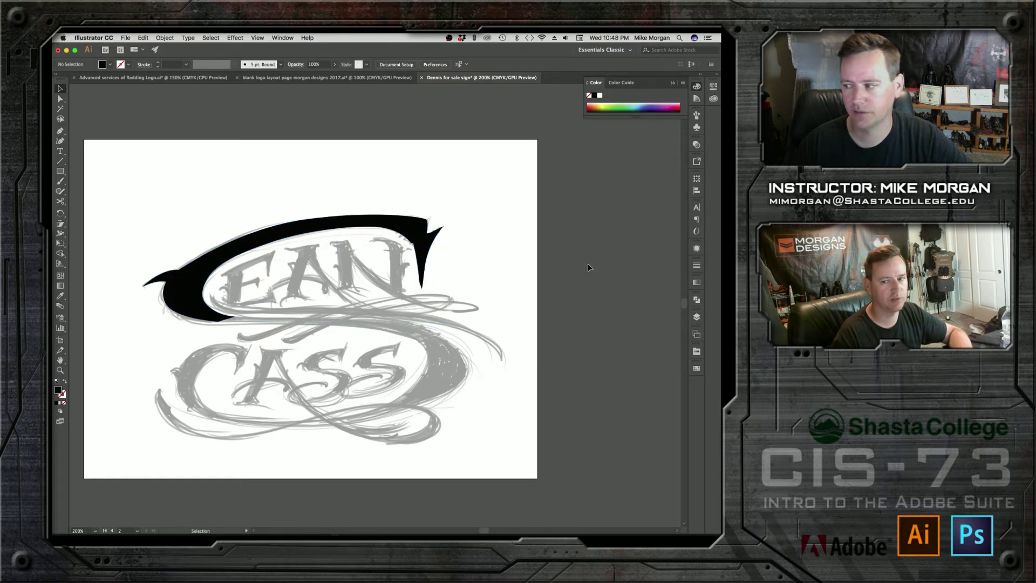
Merge the three black S shapes into one with the Pathfinder Unite mode and deselect the result
{"action": "left_click_drag", "start_coordinate": [137, 189], "coordinate": [476, 339]}
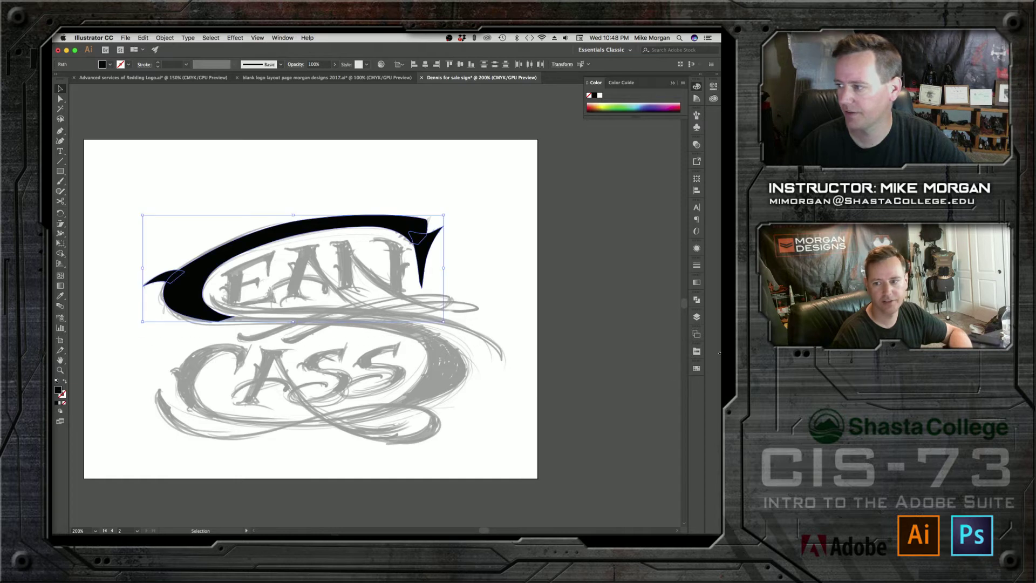
{"action": "left_click", "coordinate": [696, 301]}
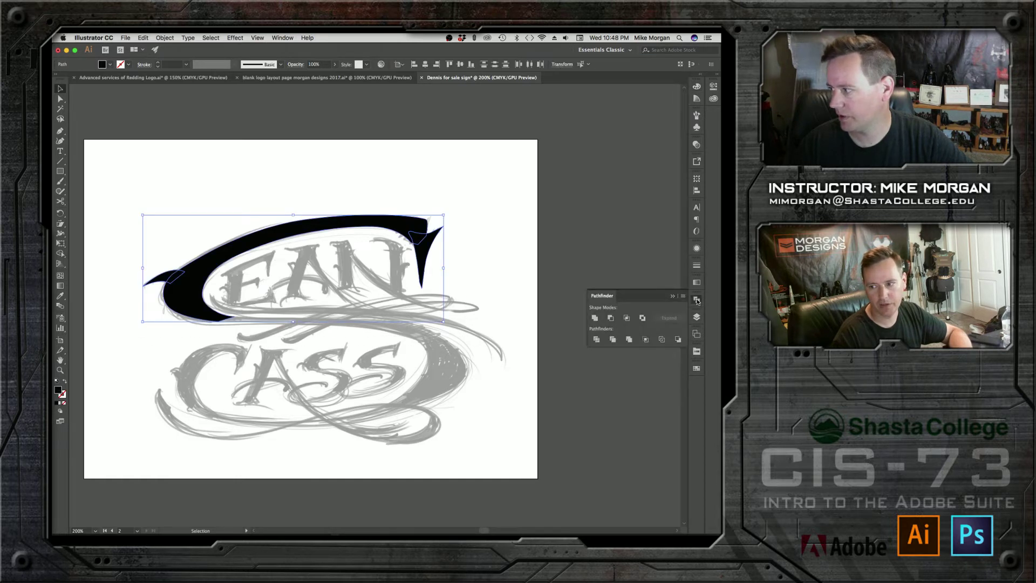
{"action": "left_click", "coordinate": [595, 319]}
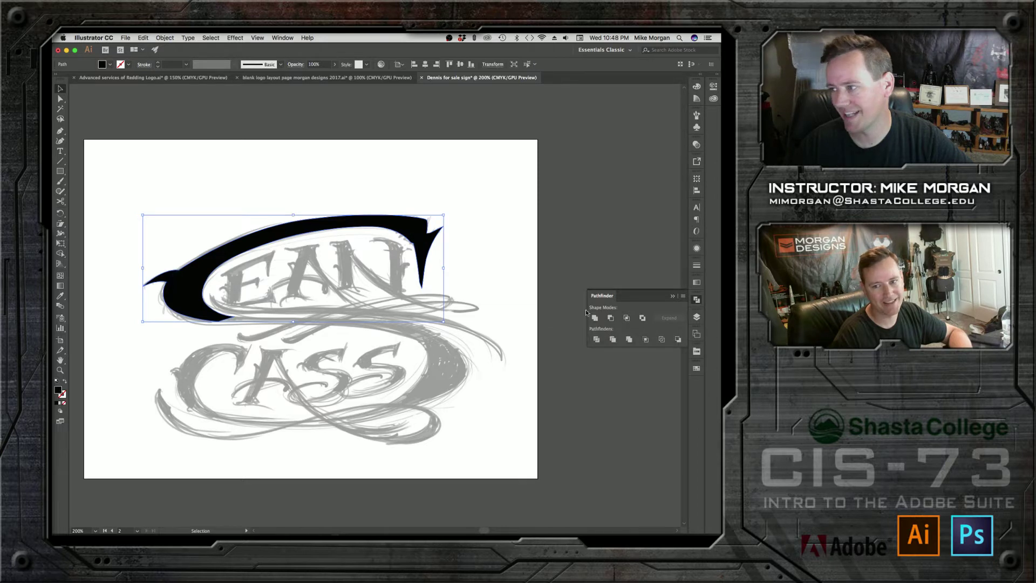
{"action": "left_click", "coordinate": [534, 214]}
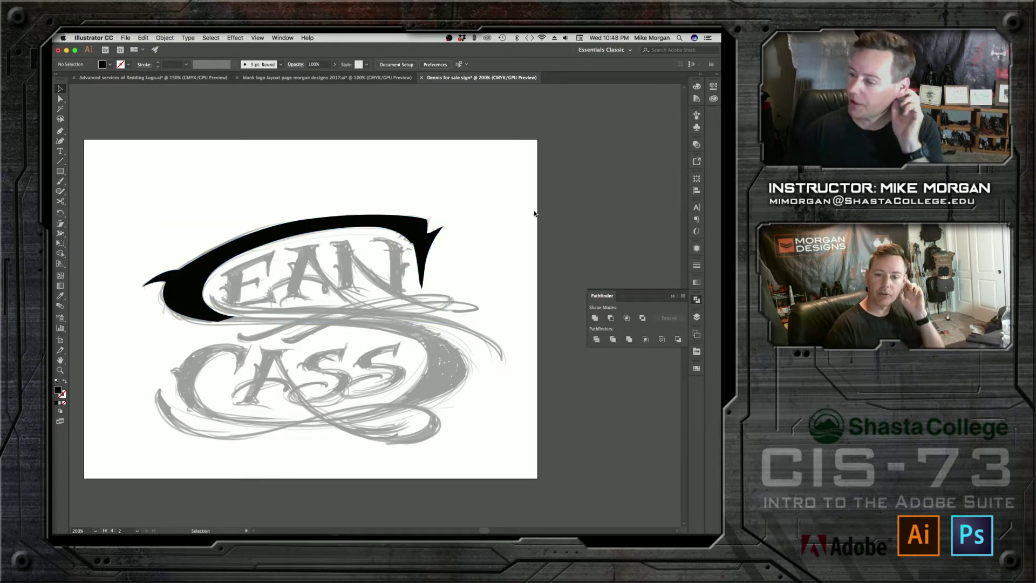
Set a black stroke with no fill and trace the E's top arm with the Pen tool, back to the stem
{"action": "left_click", "coordinate": [60, 131]}
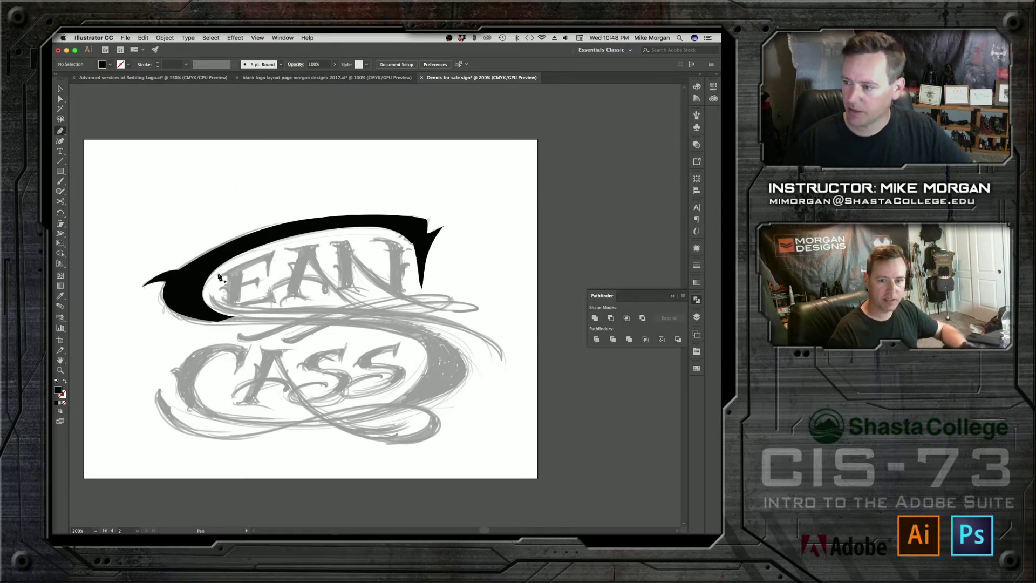
{"action": "left_click", "coordinate": [66, 381]}
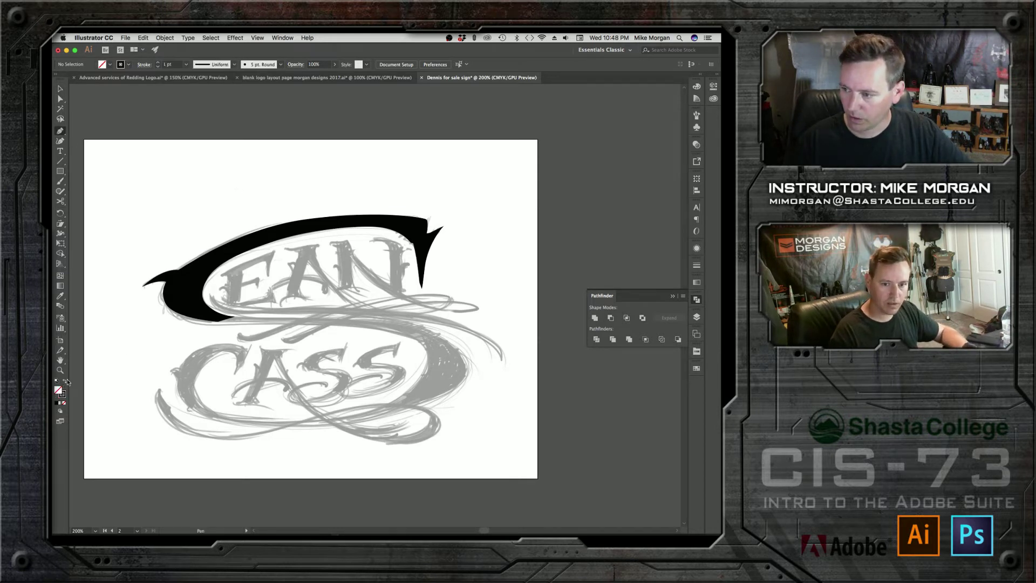
{"action": "left_click", "coordinate": [220, 275]}
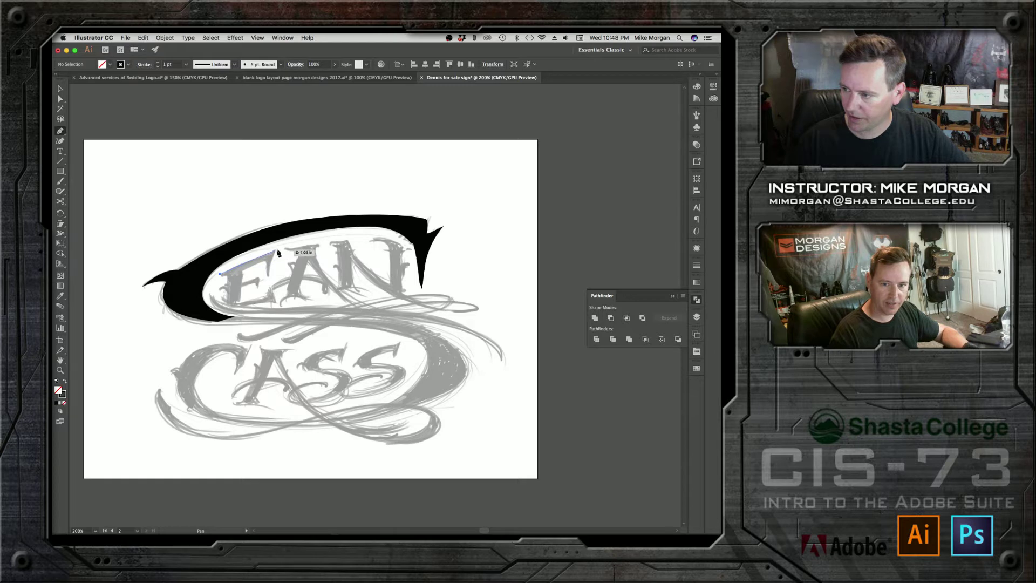
{"action": "left_click", "coordinate": [276, 249]}
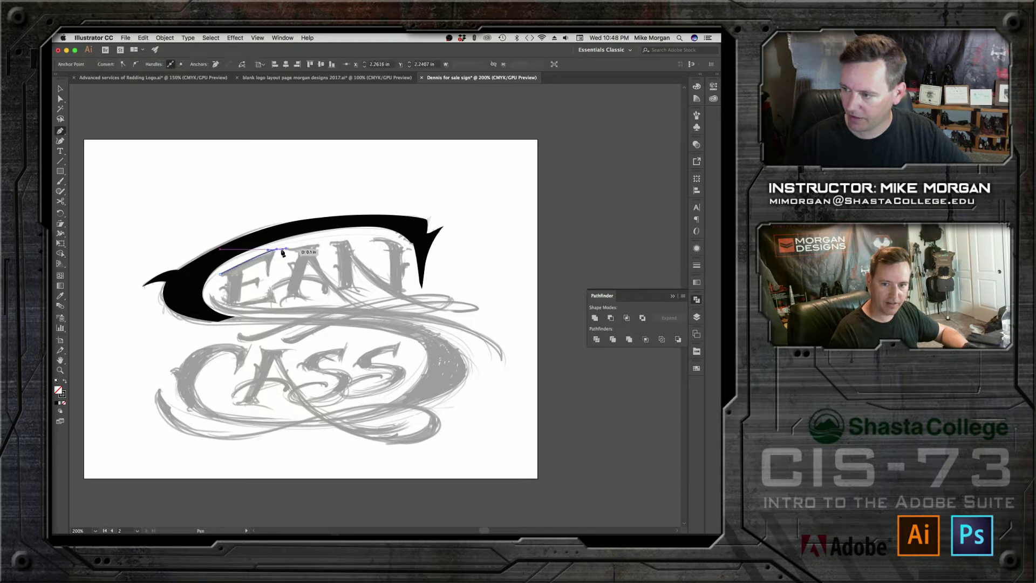
{"action": "left_click", "coordinate": [267, 274]}
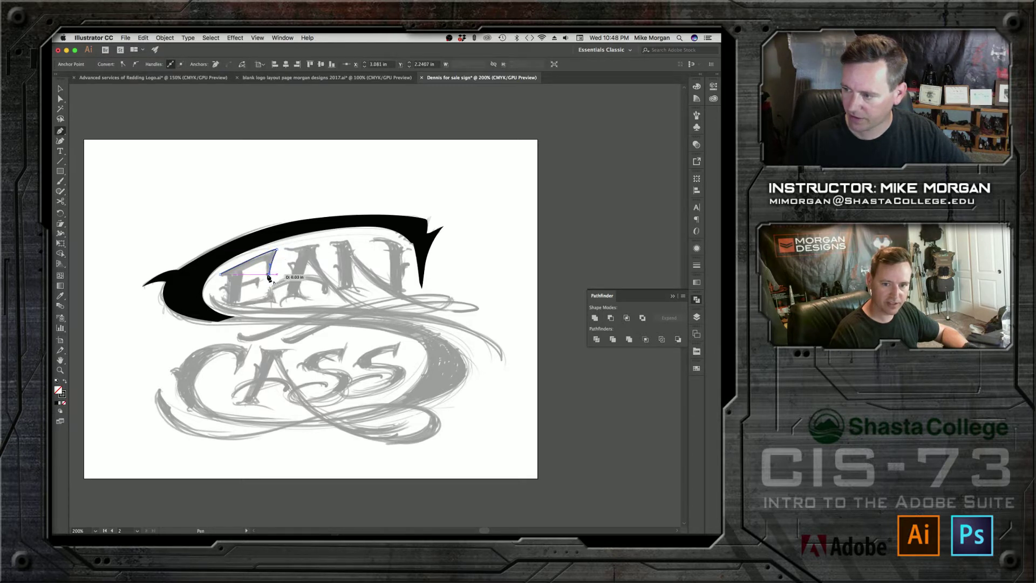
{"action": "left_click", "coordinate": [265, 263]}
{"action": "left_click", "coordinate": [242, 270]}
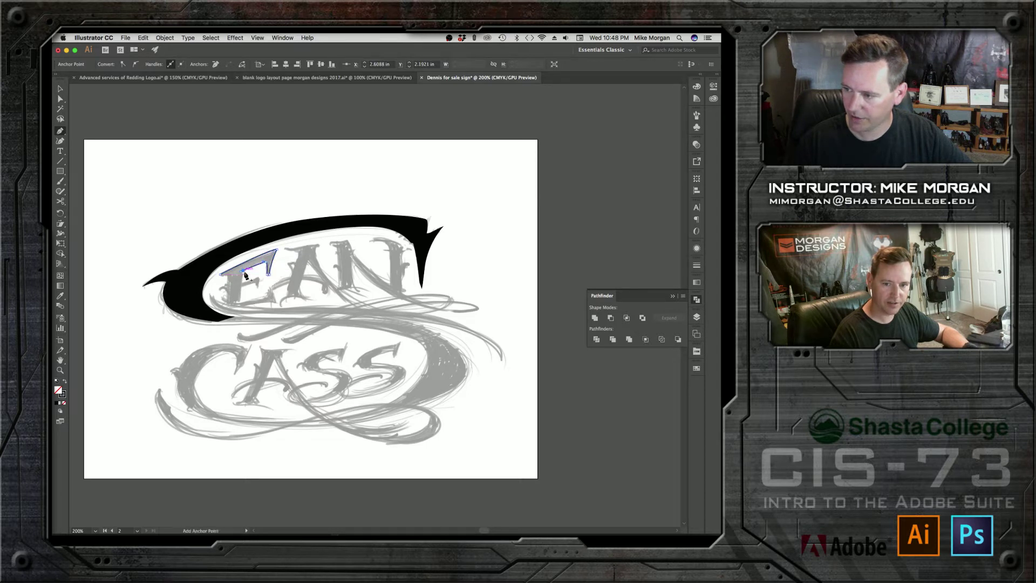
{"action": "key", "text": "super"}
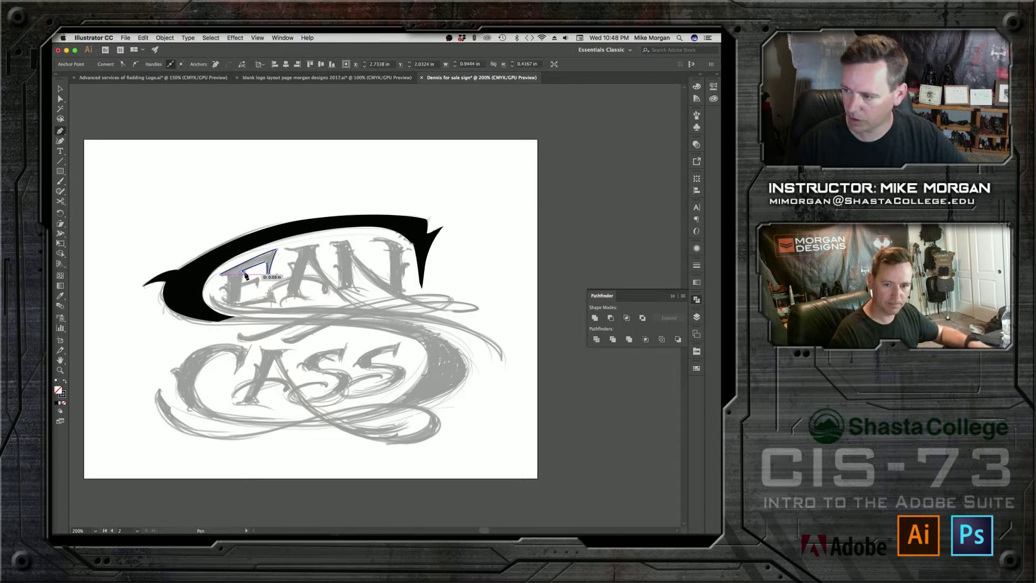
Continue the E's outline down the inner side of the stem and around the lower arm's pointed serif
{"action": "left_click", "coordinate": [240, 302]}
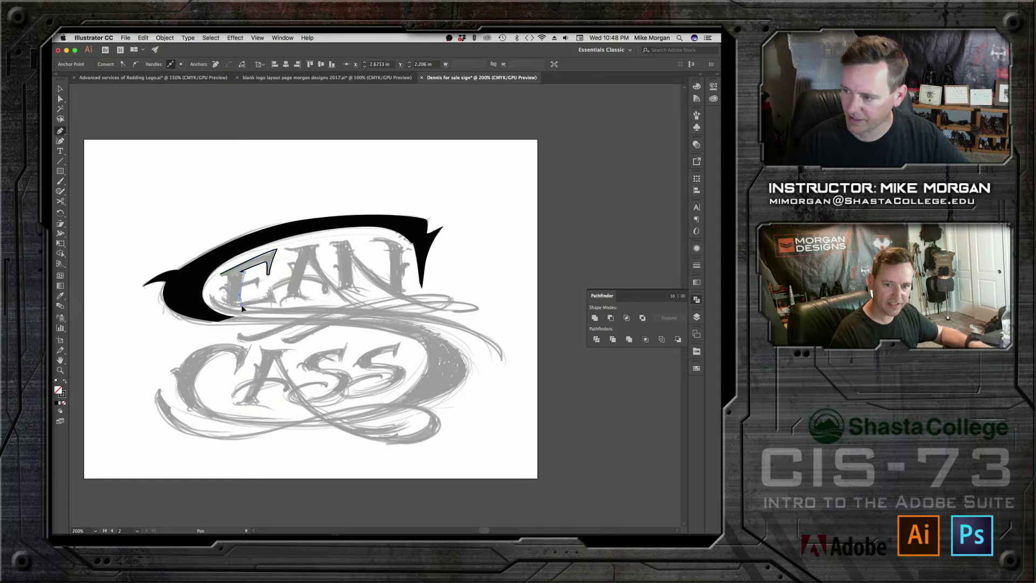
{"action": "left_click_drag", "start_coordinate": [241, 306], "coordinate": [272, 284]}
{"action": "left_click", "coordinate": [239, 303]}
{"action": "left_click", "coordinate": [264, 298]}
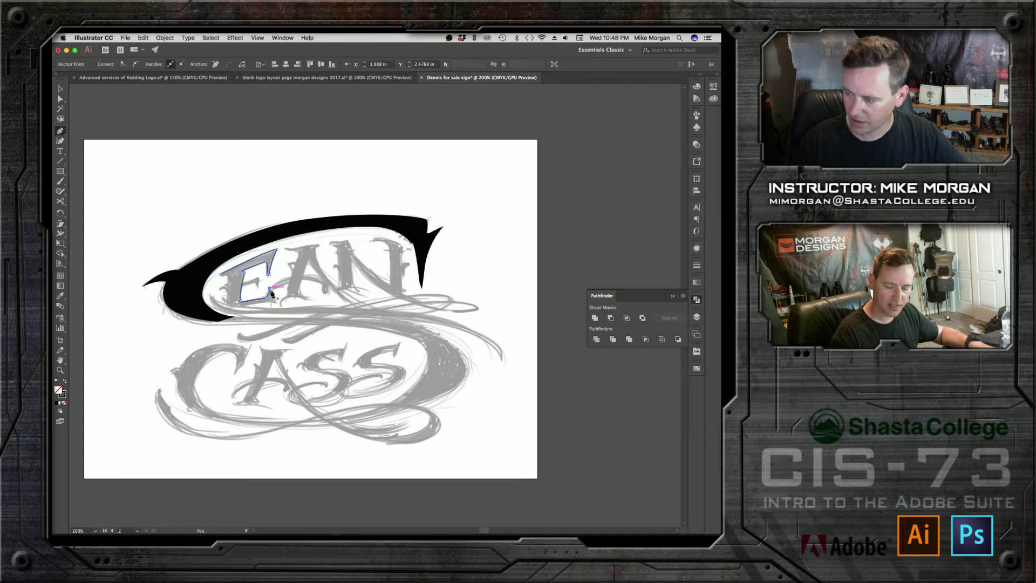
{"action": "left_click", "coordinate": [273, 292]}
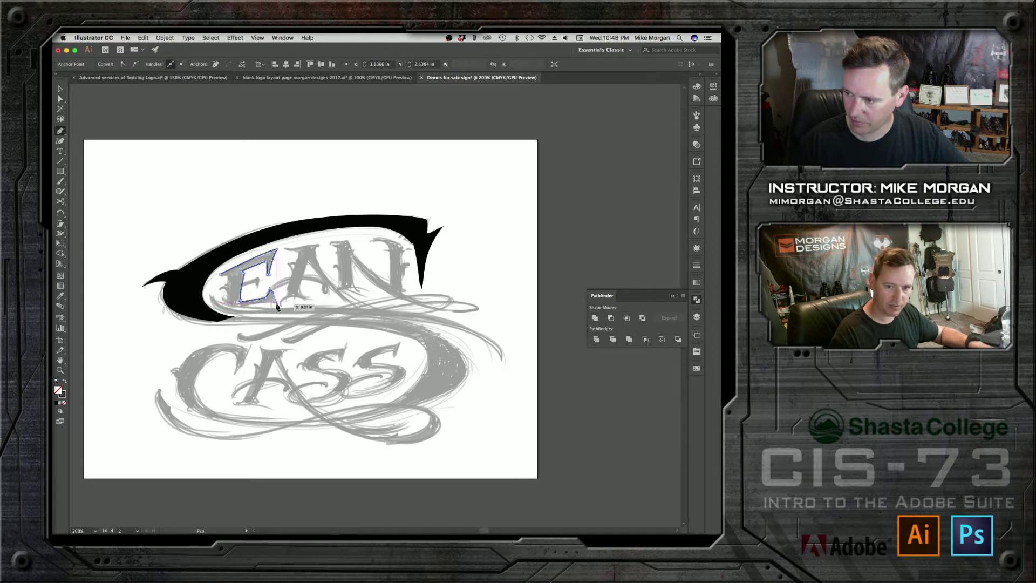
{"action": "left_click", "coordinate": [277, 306]}
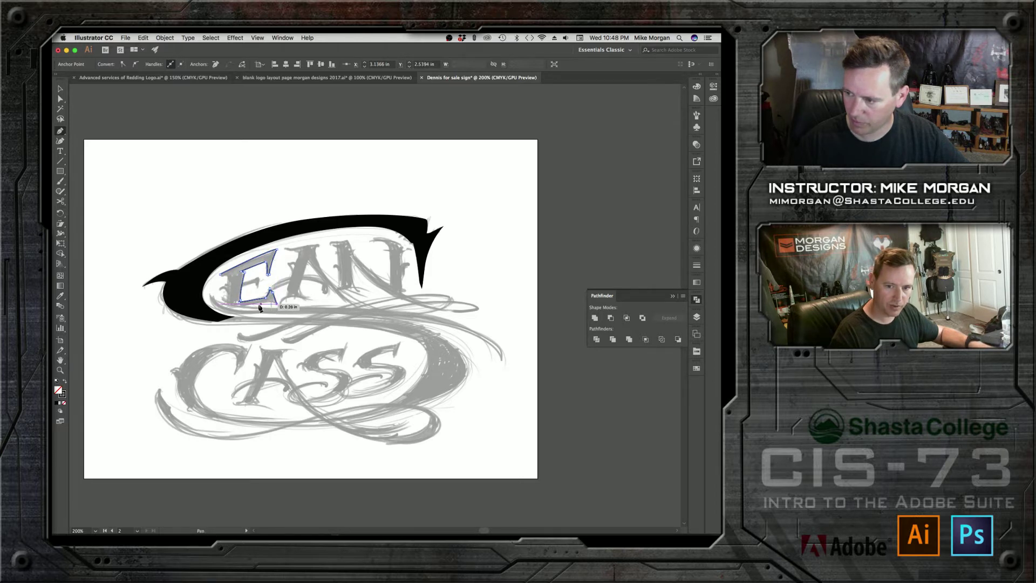
Trace the E's base, foot serif and outer stem with its barb, closing the path at its starting point
{"action": "left_click_drag", "start_coordinate": [238, 306], "coordinate": [238, 306]}
{"action": "left_click", "coordinate": [231, 309]}
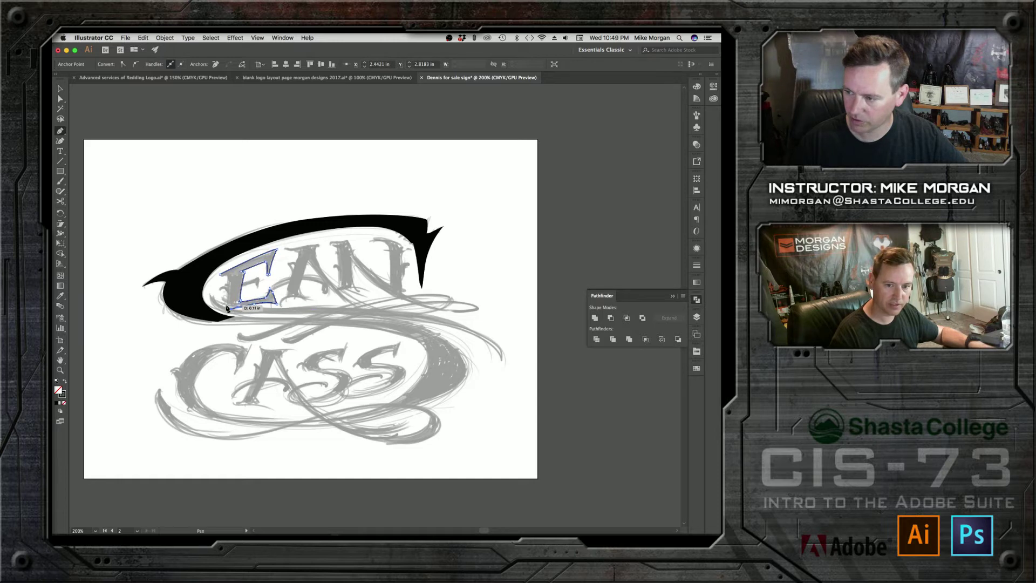
{"action": "left_click", "coordinate": [227, 303]}
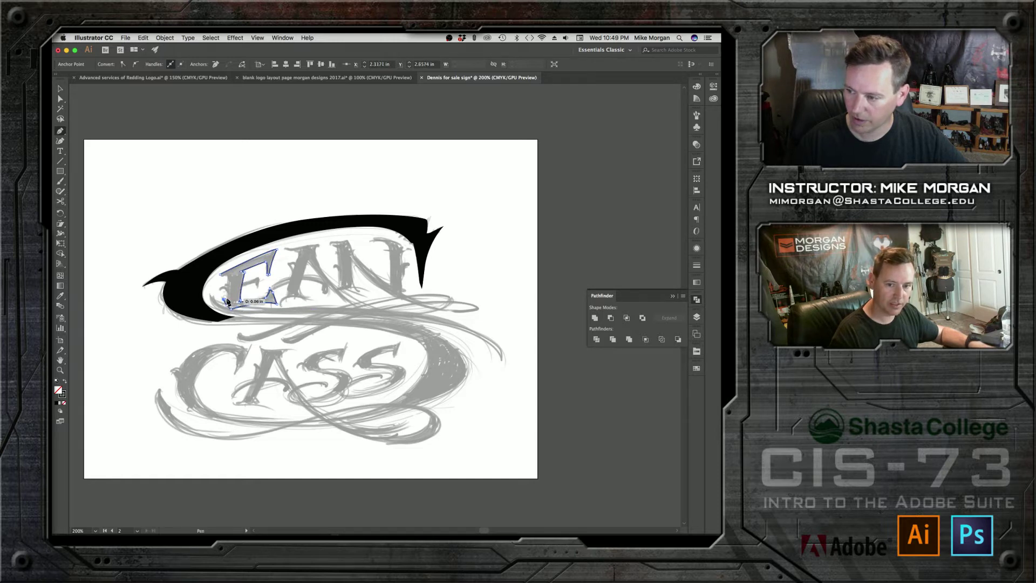
{"action": "left_click", "coordinate": [227, 300]}
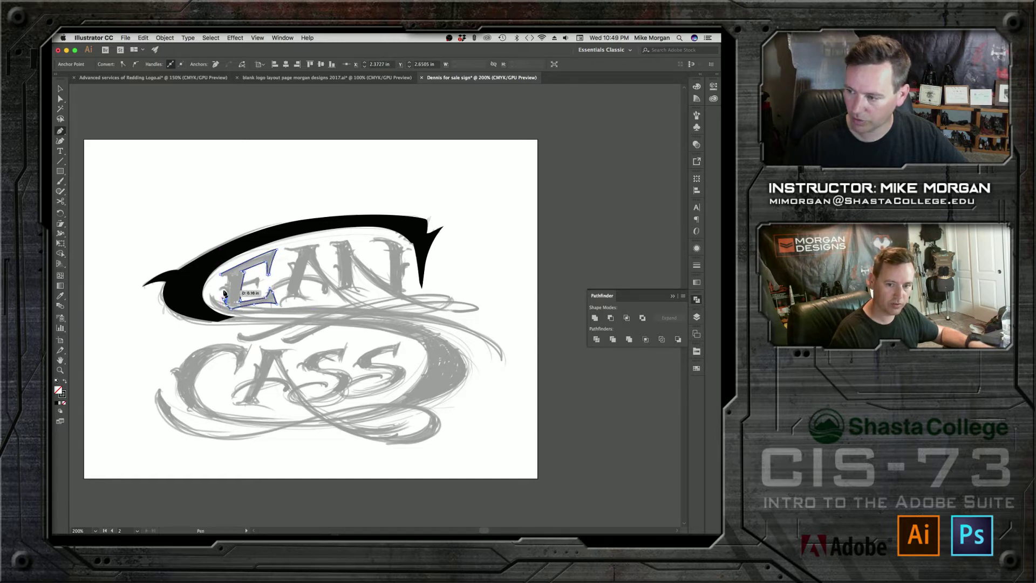
{"action": "left_click", "coordinate": [222, 293]}
{"action": "left_click_drag", "start_coordinate": [217, 290], "coordinate": [232, 288]}
{"action": "left_click", "coordinate": [220, 290]}
{"action": "left_click", "coordinate": [226, 286]}
{"action": "left_click", "coordinate": [227, 277]}
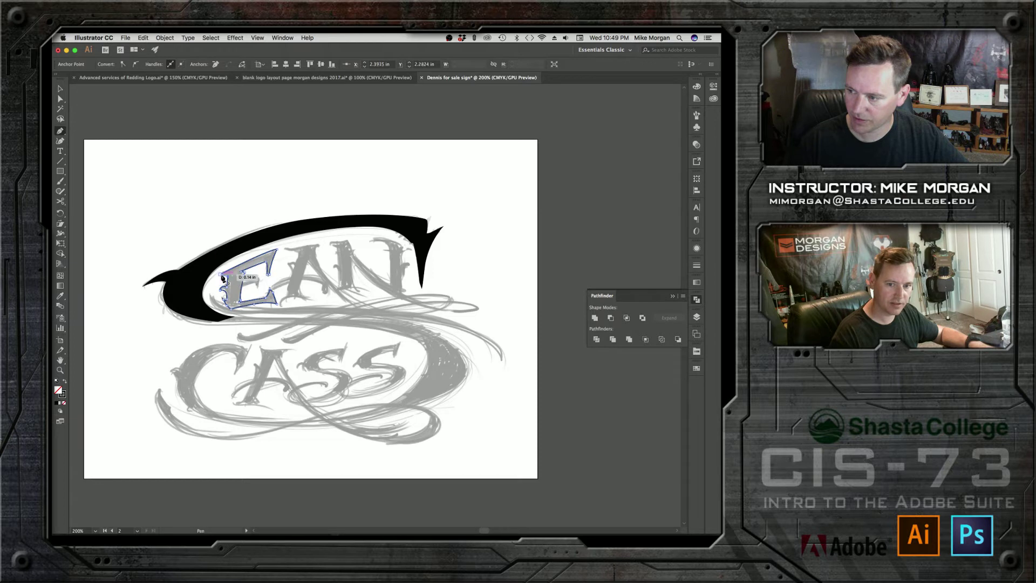
{"action": "left_click_drag", "start_coordinate": [222, 277], "coordinate": [222, 279]}
Swap the traced E's stroke and fill to make it solid black, and deselect it
{"action": "left_click", "coordinate": [65, 381]}
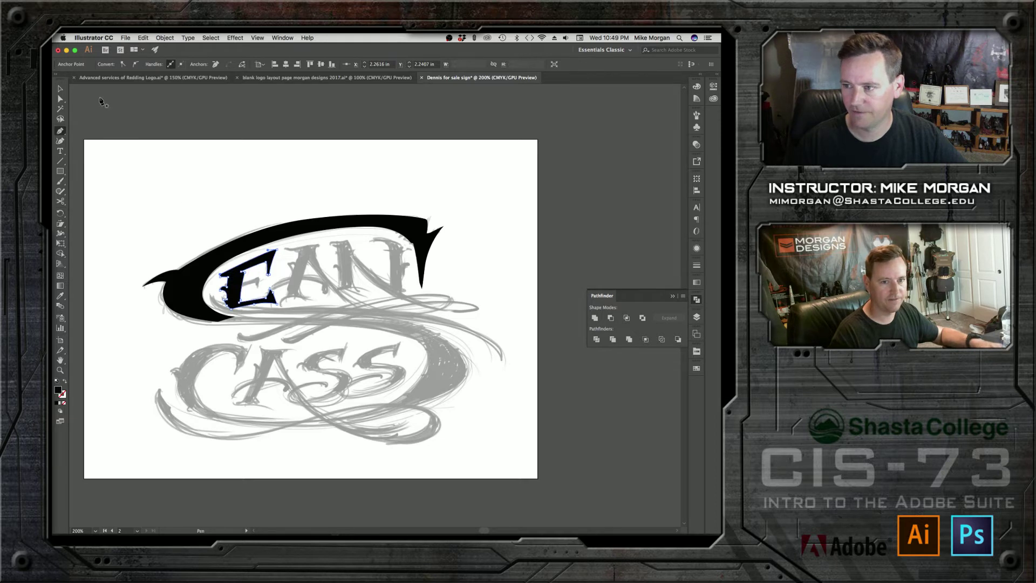
{"action": "left_click", "coordinate": [60, 89]}
{"action": "left_click", "coordinate": [127, 350]}
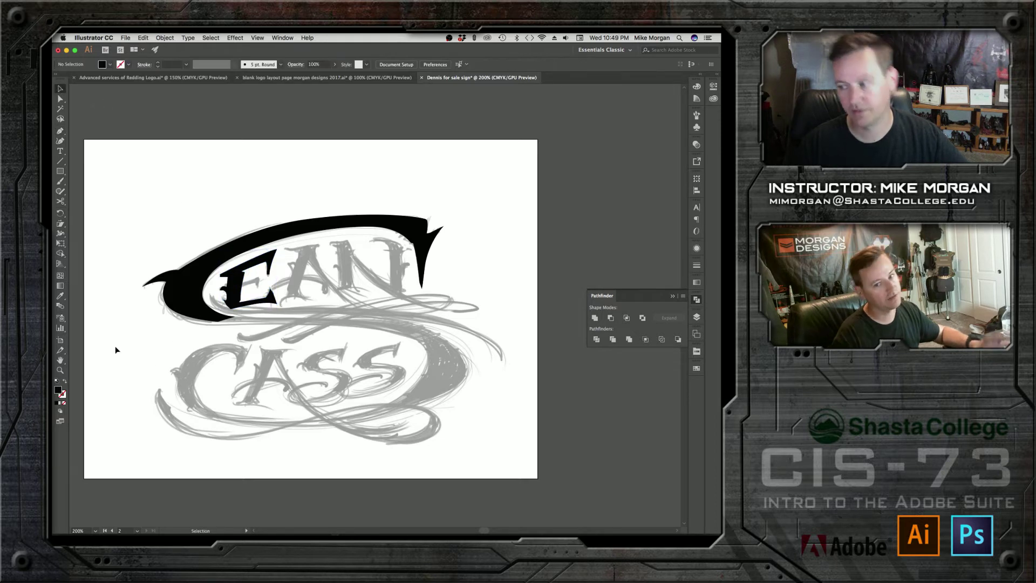
Trace the E's middle bar with its flared serif as a separate closed path, using a black stroke and no fill
{"action": "left_click", "coordinate": [65, 381]}
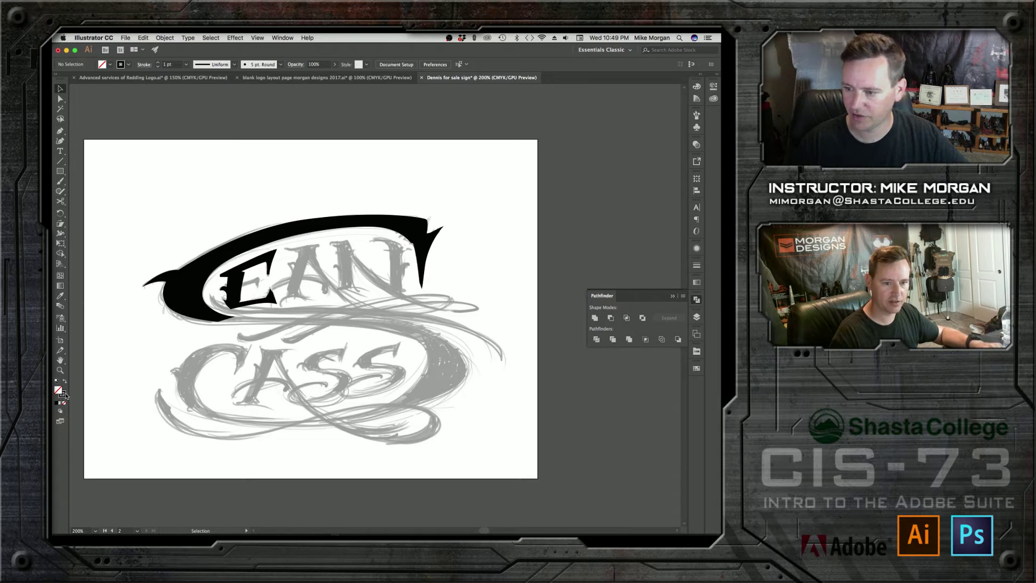
{"action": "left_click", "coordinate": [61, 131]}
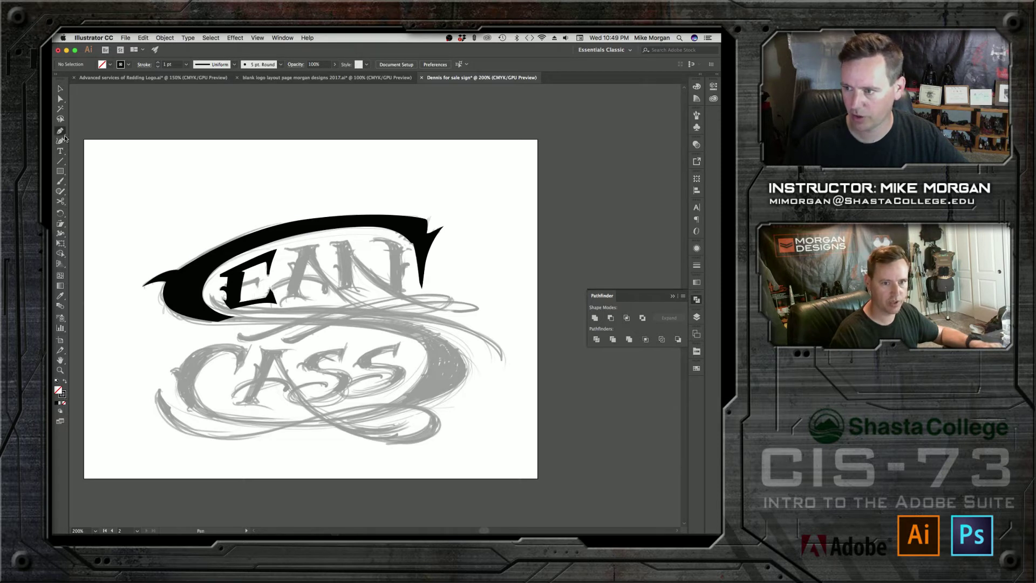
{"action": "left_click", "coordinate": [258, 279]}
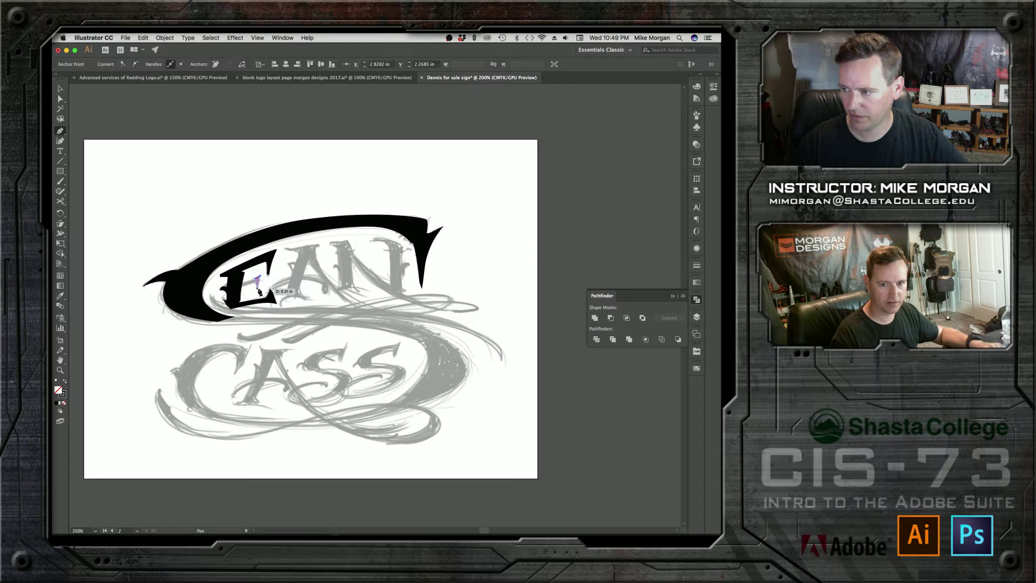
{"action": "left_click_drag", "start_coordinate": [257, 295], "coordinate": [246, 285]}
{"action": "left_click", "coordinate": [258, 291]}
{"action": "left_click", "coordinate": [255, 291]}
{"action": "left_click", "coordinate": [238, 288]}
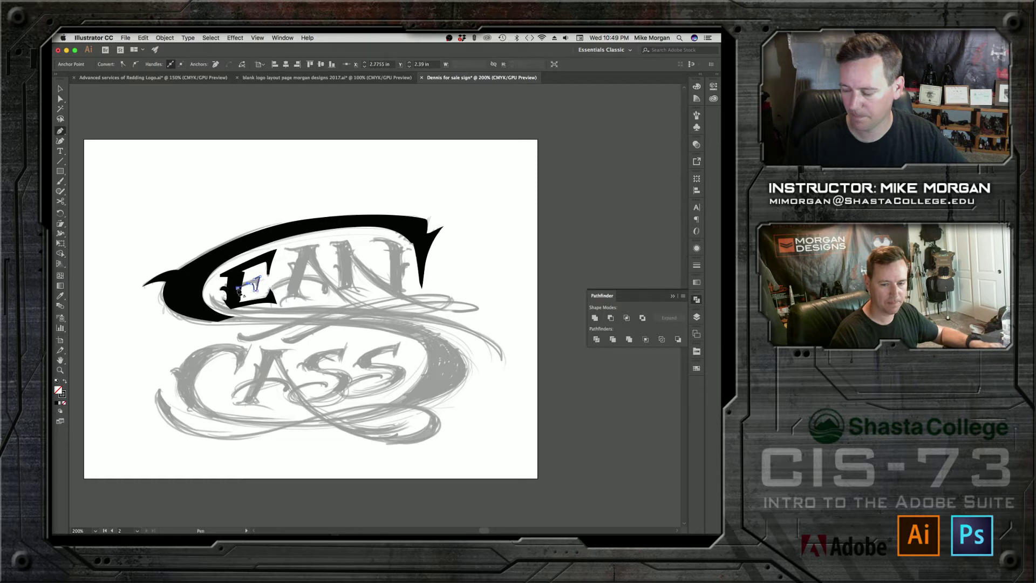
{"action": "left_click", "coordinate": [258, 280]}
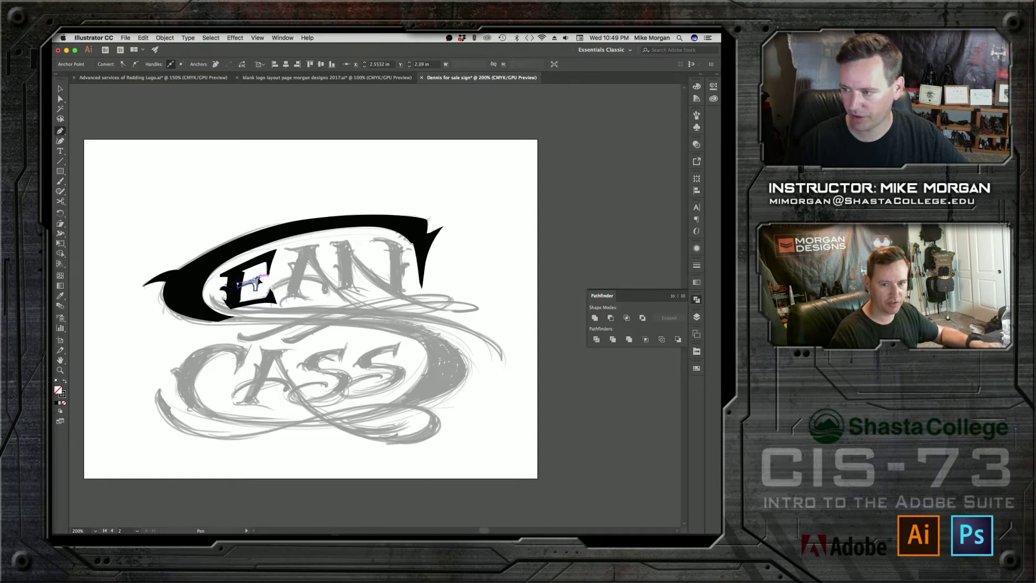
Make the E's middle bar solid black, merge it with the E and S using Pathfinder Unite, and deselect the result
{"action": "key", "text": "v"}
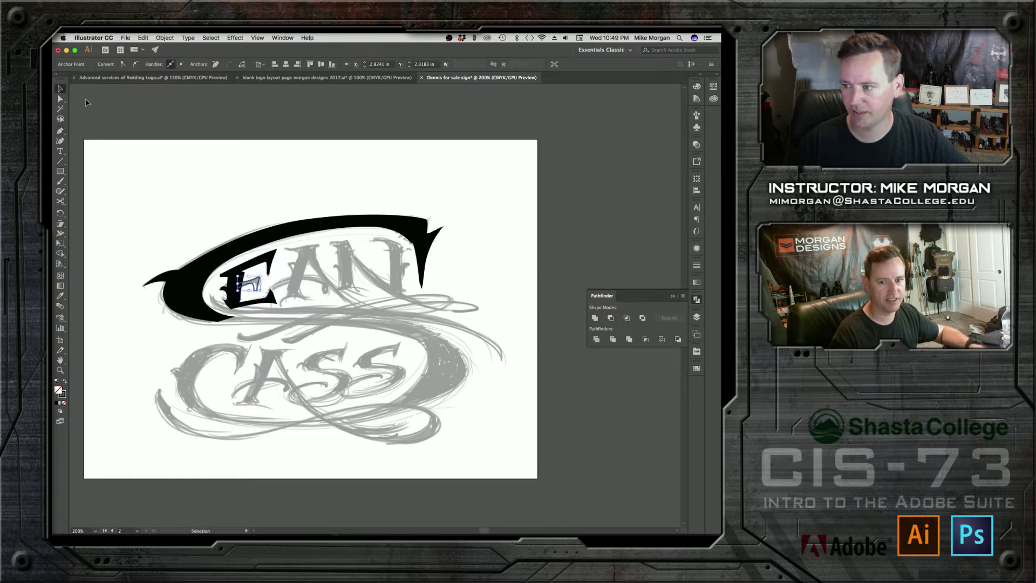
{"action": "left_click", "coordinate": [65, 381]}
{"action": "left_click_drag", "start_coordinate": [195, 218], "coordinate": [429, 351]}
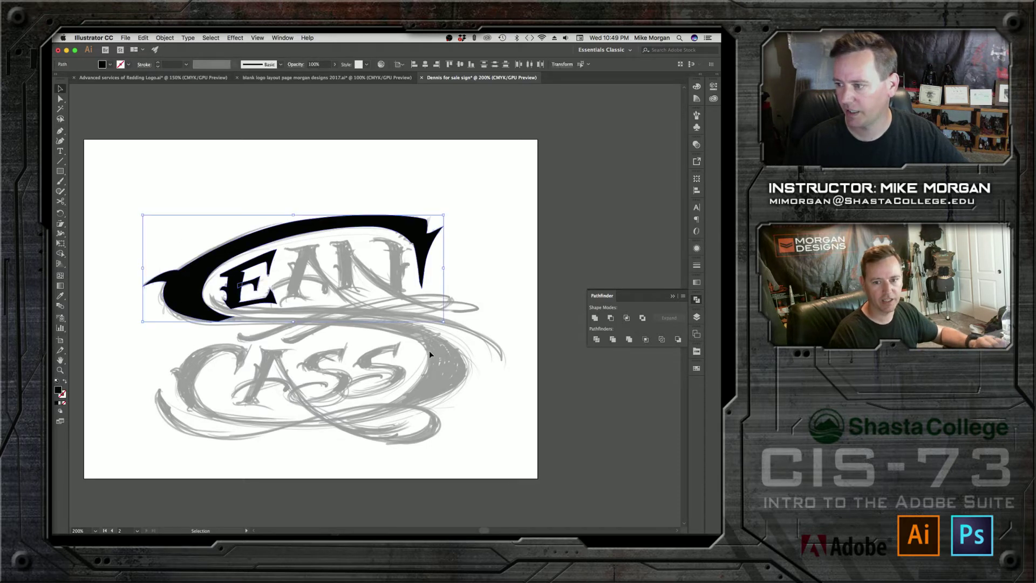
{"action": "left_click", "coordinate": [580, 220]}
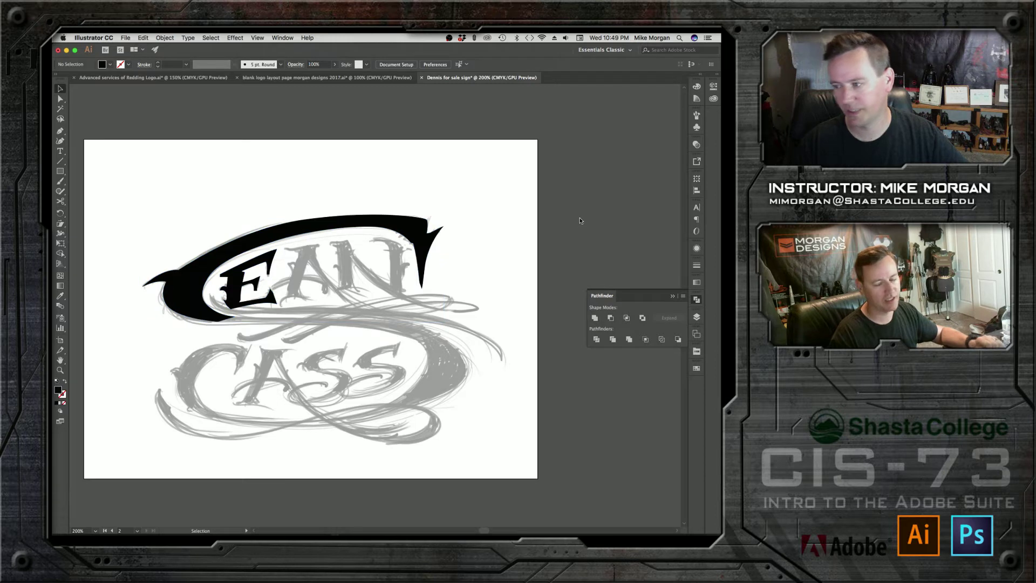
Try moving the merged S and E upward, undo the move, and deselect the artwork
{"action": "left_click", "coordinate": [200, 264]}
{"action": "left_click_drag", "start_coordinate": [235, 268], "coordinate": [252, 165]}
{"action": "key", "text": "super+z"}
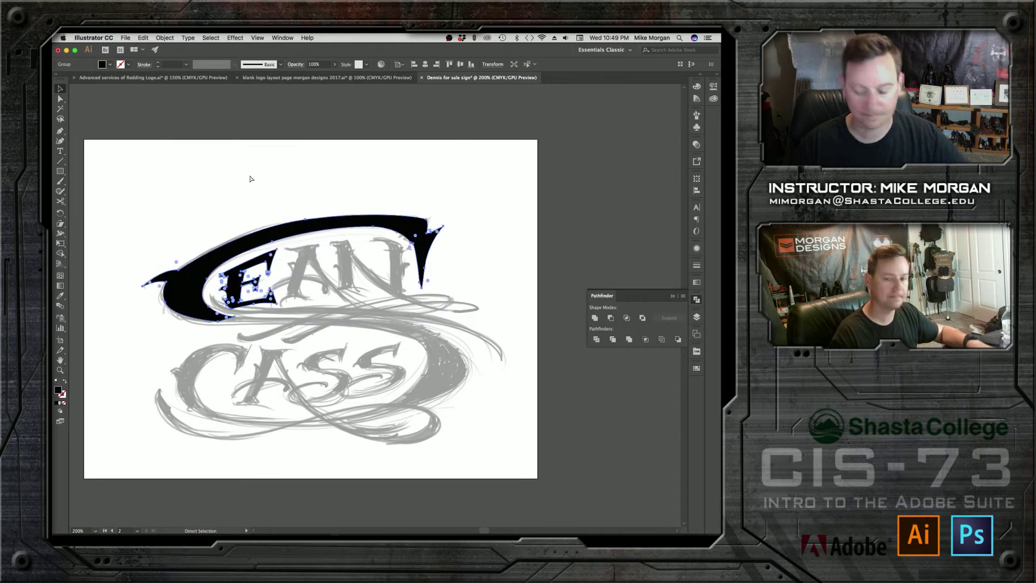
{"action": "key", "text": "v"}
{"action": "left_click", "coordinate": [317, 158]}
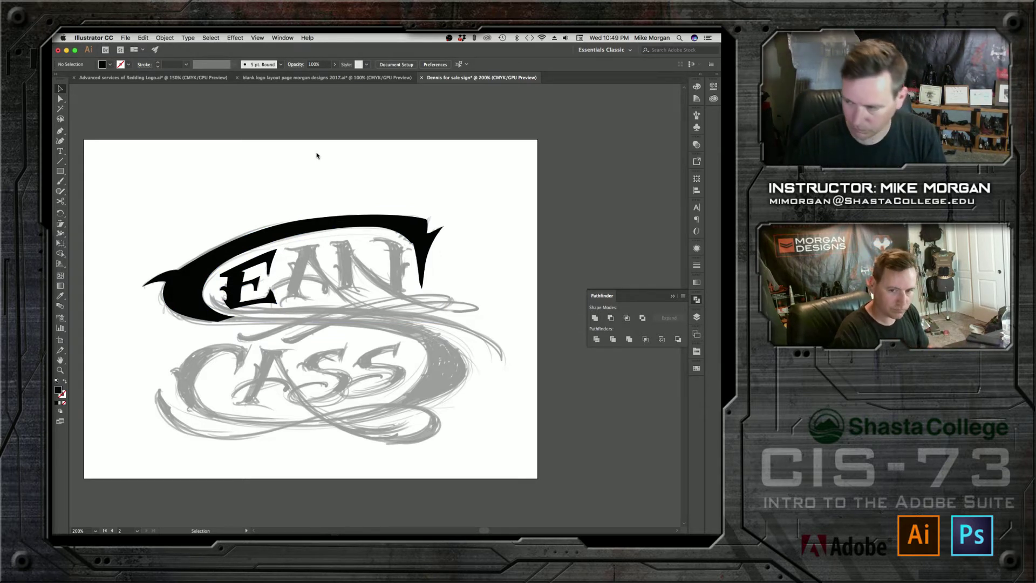
{"action": "left_click", "coordinate": [290, 226]}
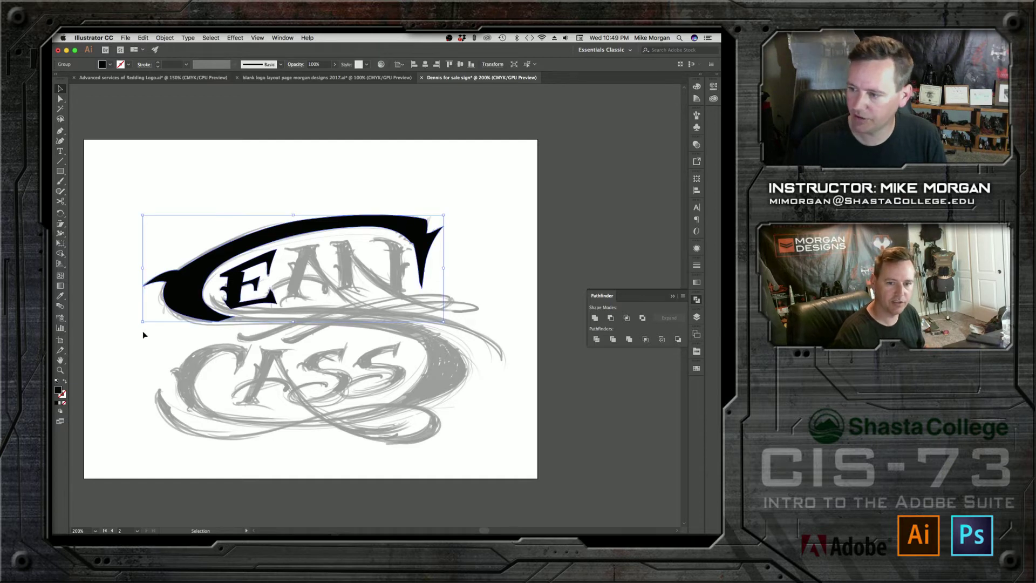
{"action": "double_click", "coordinate": [62, 395]}
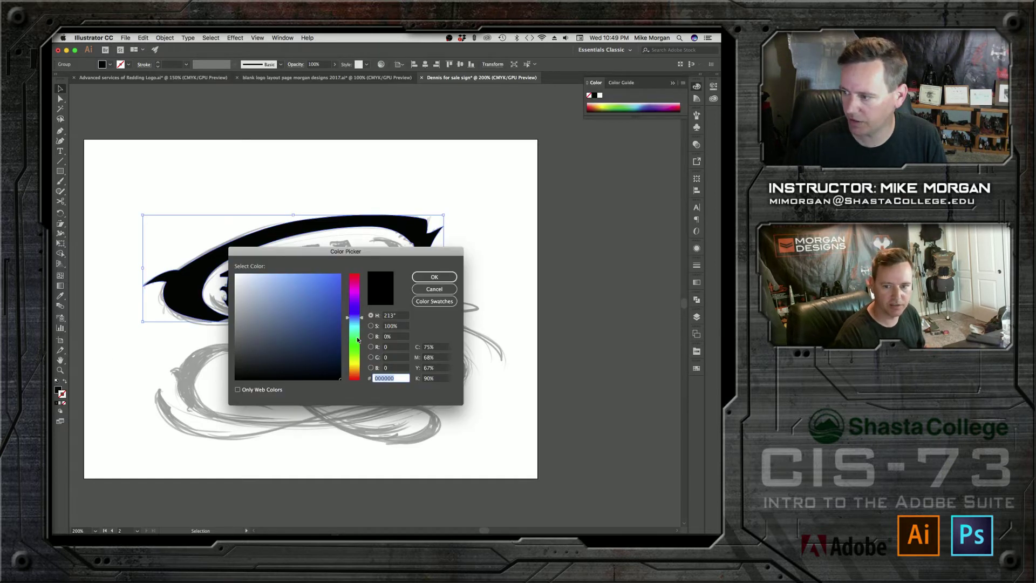
{"action": "left_click", "coordinate": [355, 366]}
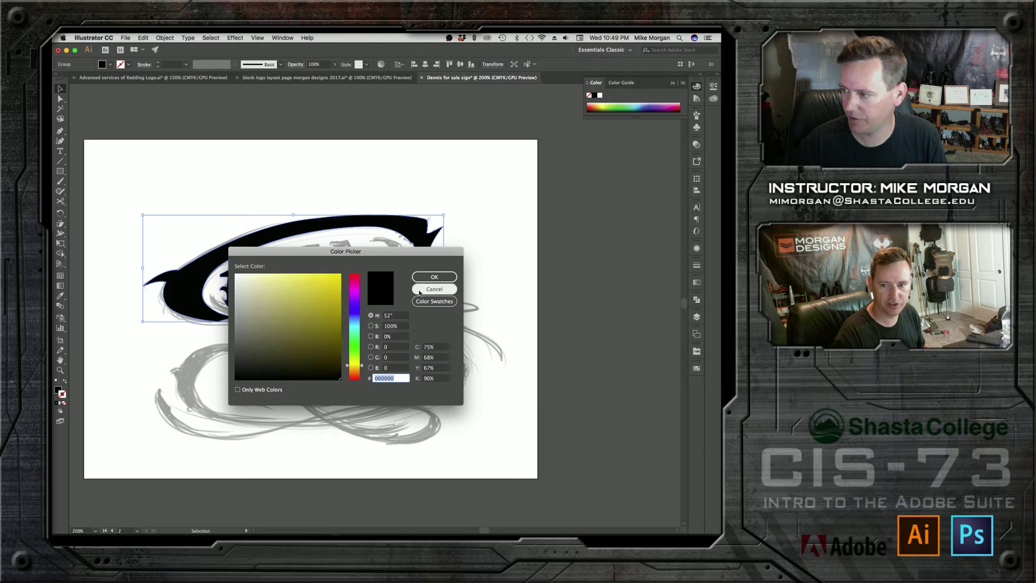
{"action": "left_click", "coordinate": [433, 277]}
{"action": "left_click", "coordinate": [206, 184]}
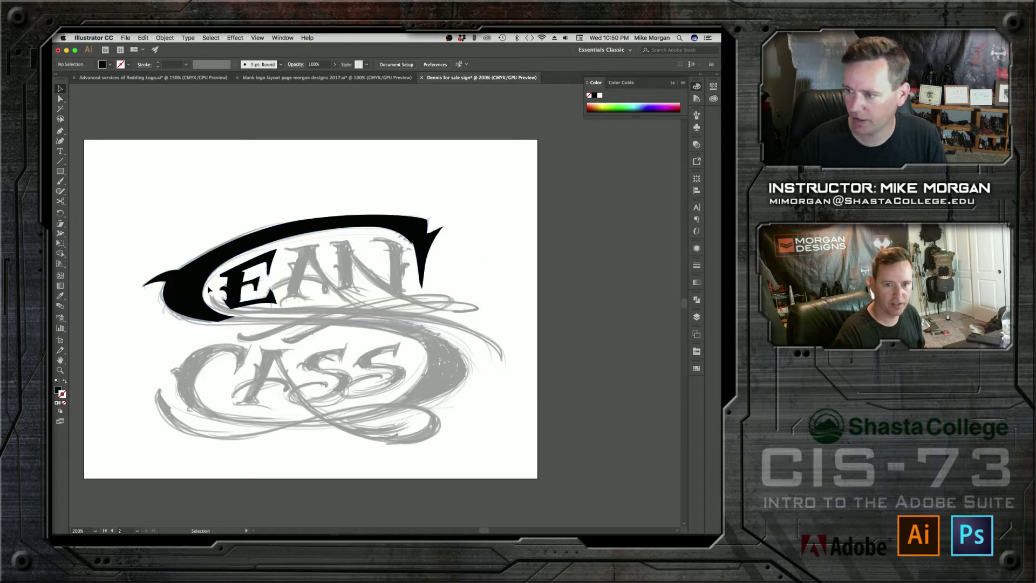
Apply a bright yellow stroke to the merged S and E group and deselect it
{"action": "left_click", "coordinate": [209, 290]}
{"action": "double_click", "coordinate": [62, 397]}
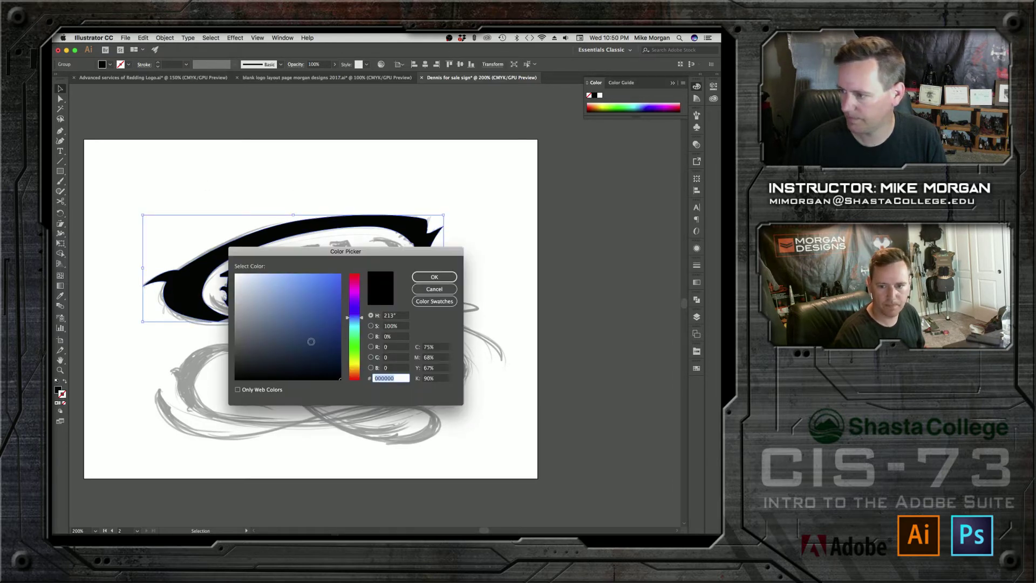
{"action": "left_click", "coordinate": [359, 365]}
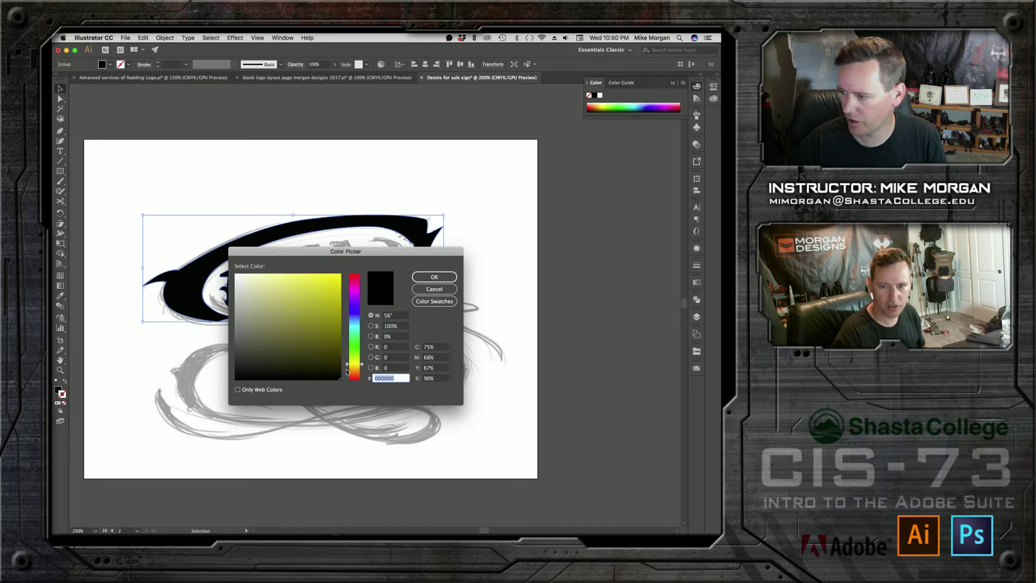
{"action": "left_click", "coordinate": [333, 283]}
{"action": "left_click", "coordinate": [434, 276]}
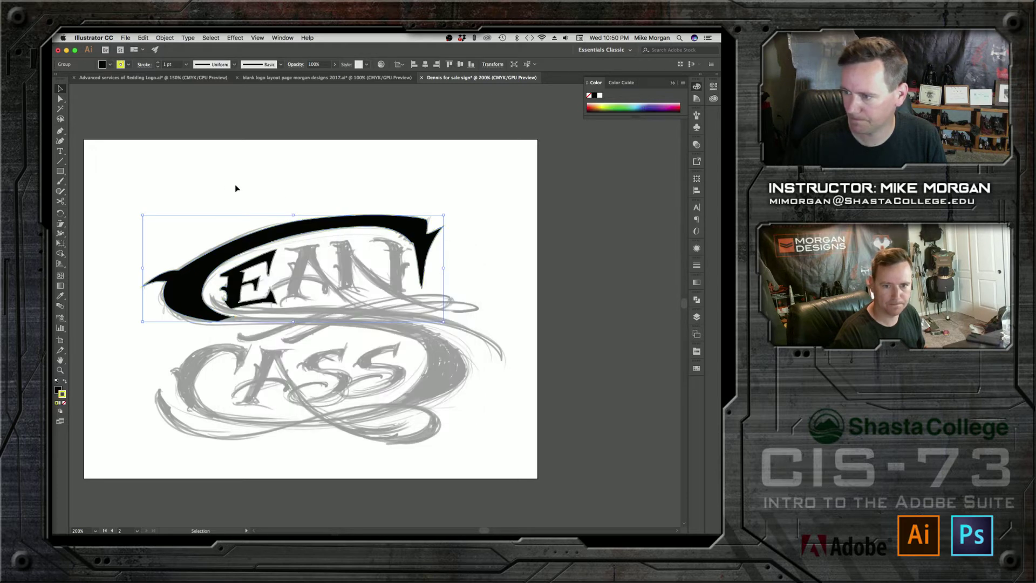
{"action": "left_click", "coordinate": [226, 187]}
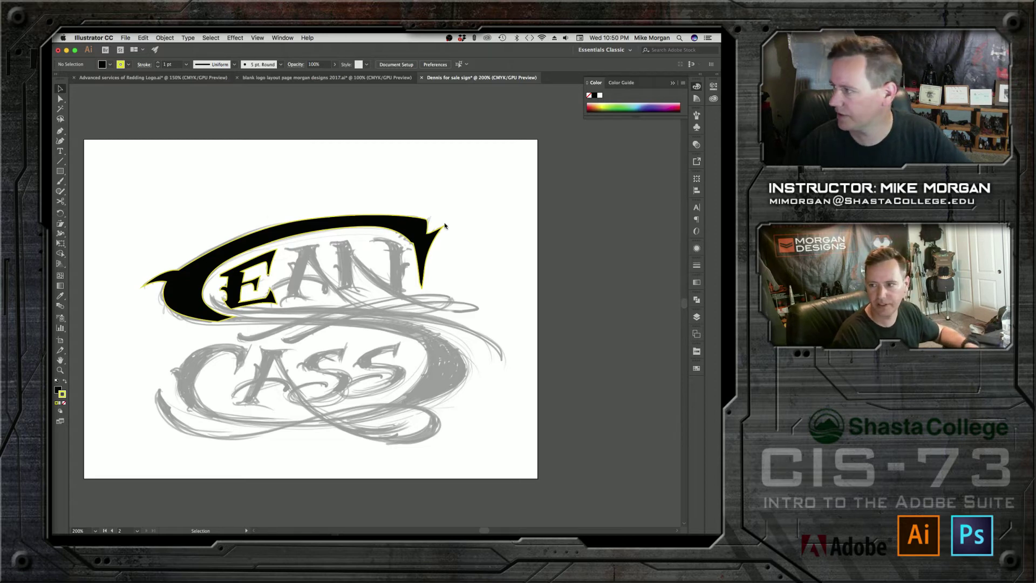
Apply a Multiply drop shadow to the merged S and E group with 75% opacity, 0.1 in X and Y offsets and 0.07 in blur, and deselect it
{"action": "left_click", "coordinate": [243, 237]}
{"action": "left_click", "coordinate": [697, 247]}
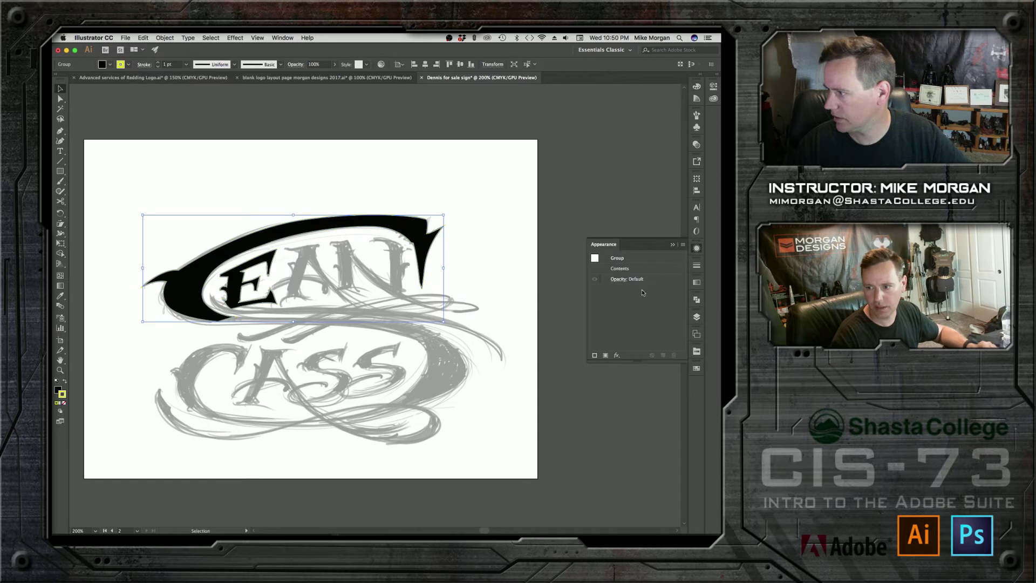
{"action": "left_click", "coordinate": [616, 356]}
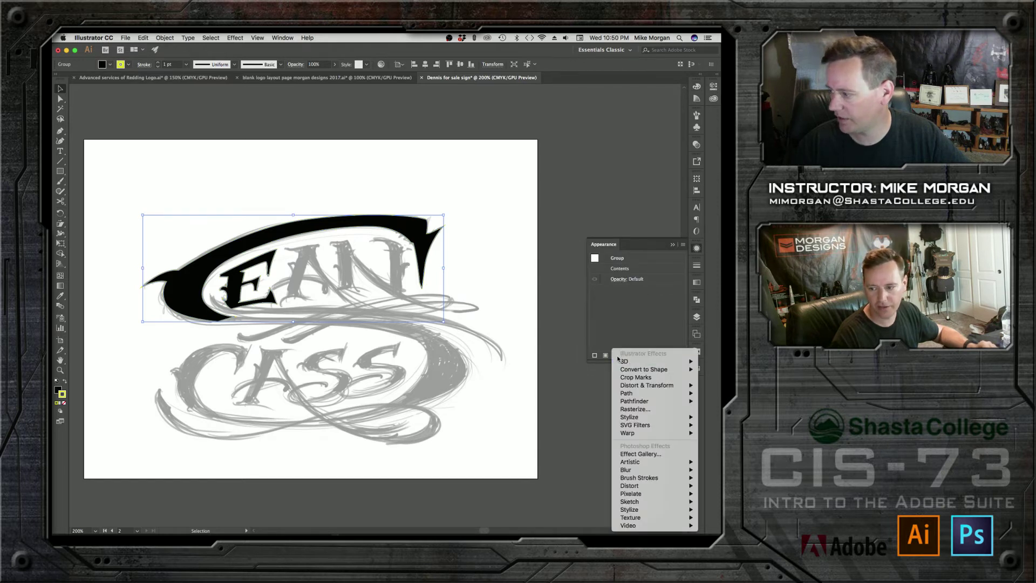
{"action": "mouse_move", "coordinate": [639, 436]}
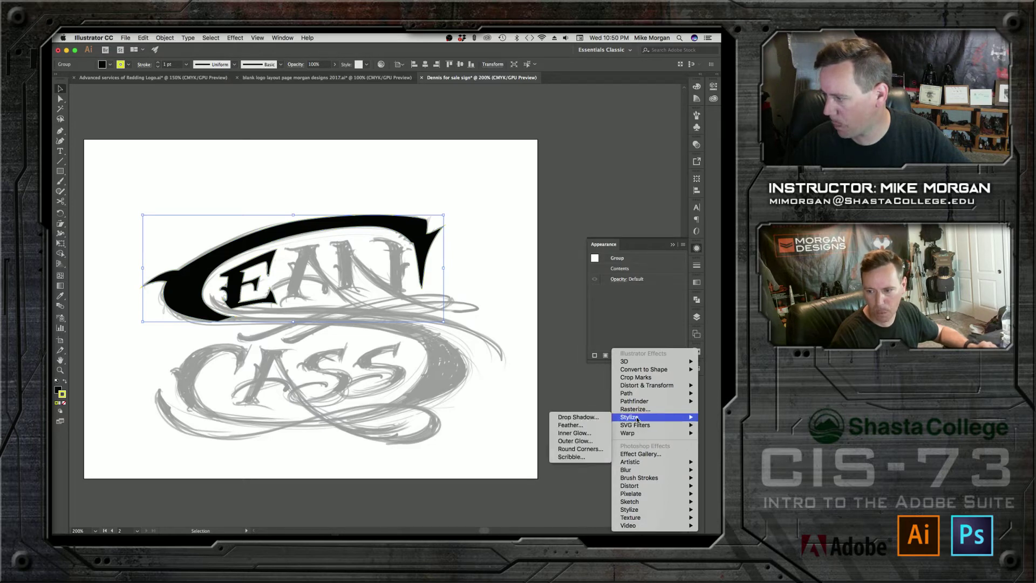
{"action": "left_click", "coordinate": [577, 417]}
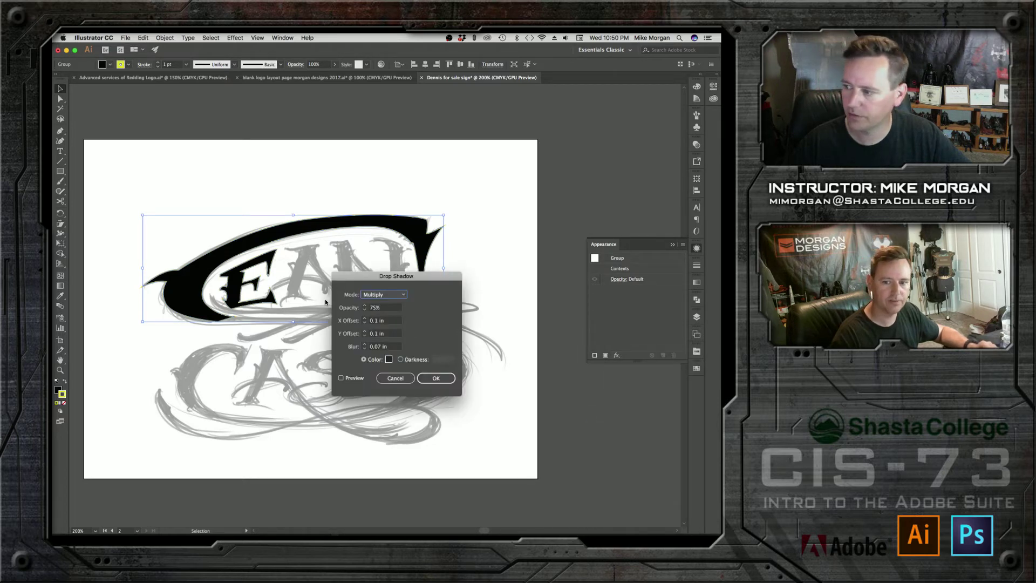
{"action": "left_click", "coordinate": [341, 379]}
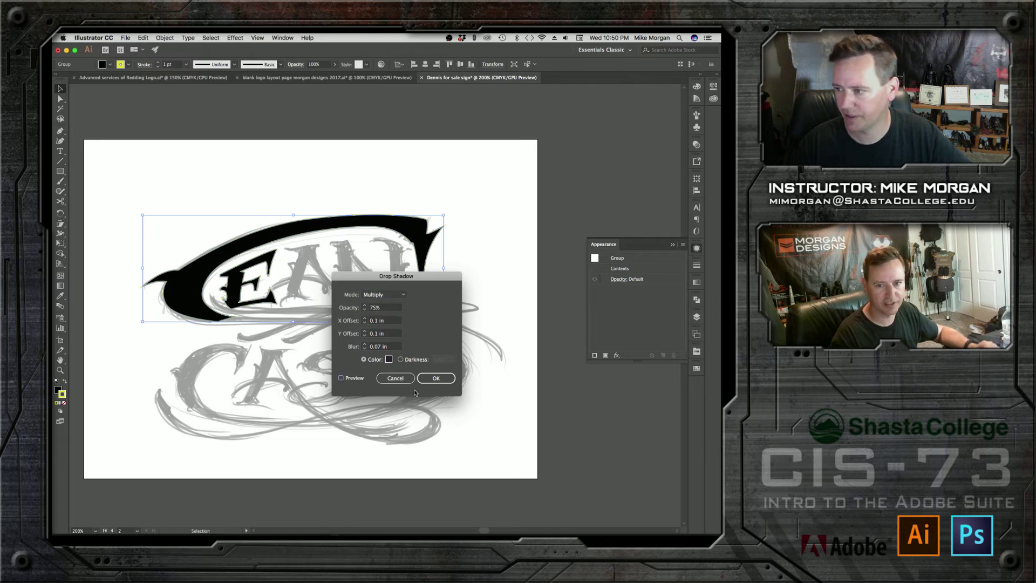
{"action": "left_click", "coordinate": [441, 379]}
{"action": "left_click", "coordinate": [500, 182]}
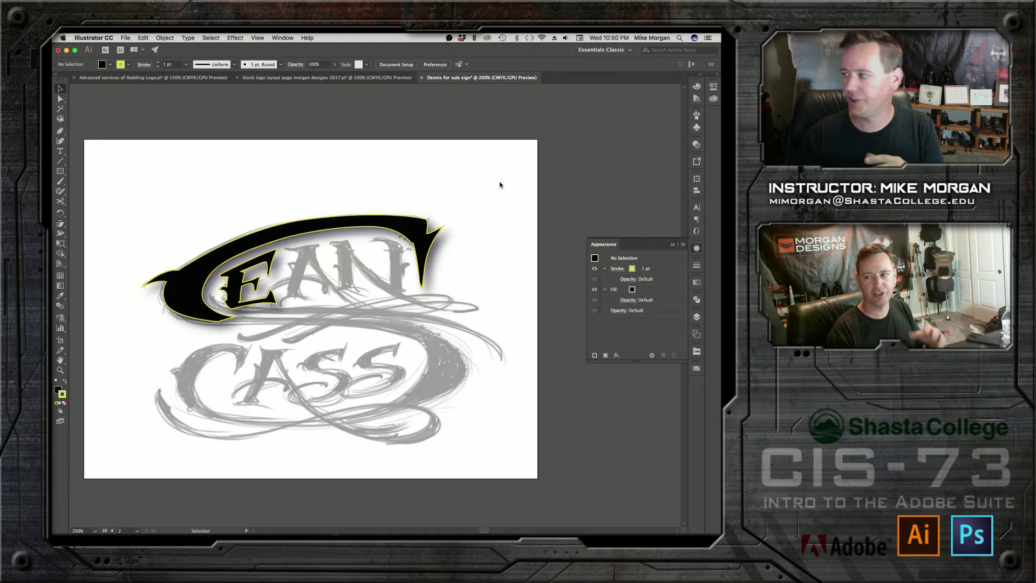
Collapse Layer 1's contents in the layer list and create a new empty layer above it
{"action": "left_click", "coordinate": [697, 317]}
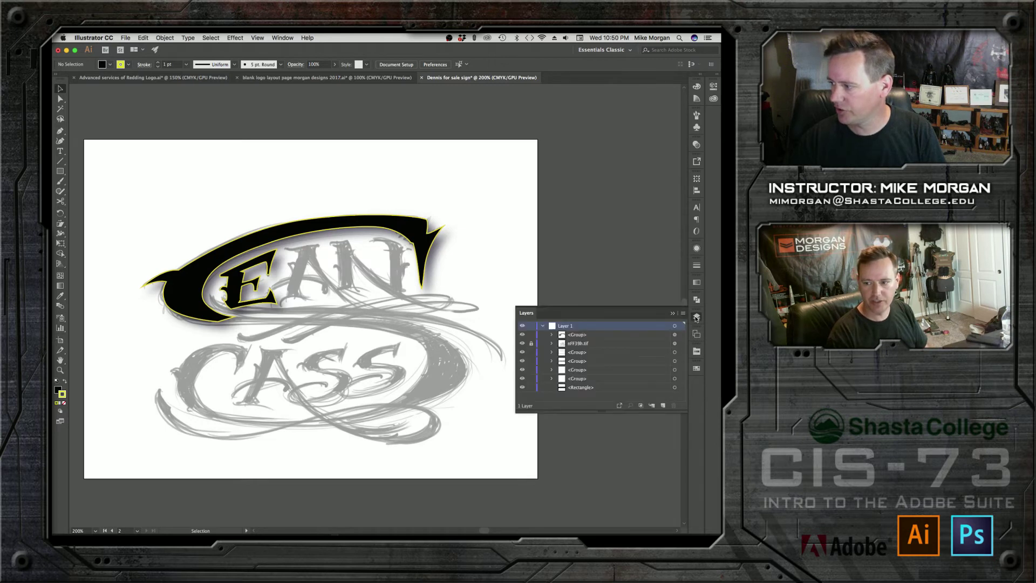
{"action": "left_click", "coordinate": [543, 326]}
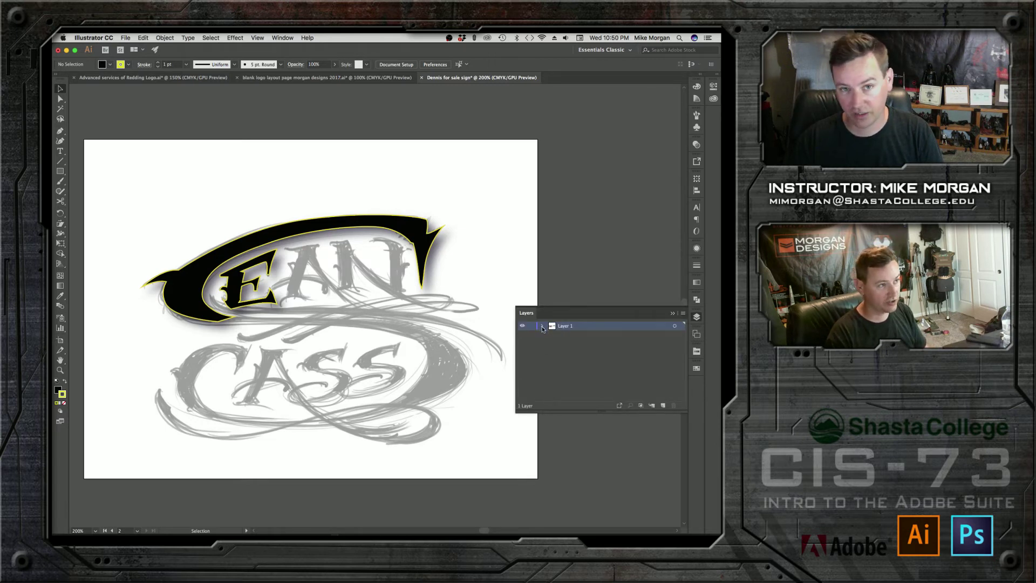
{"action": "left_click", "coordinate": [543, 326]}
{"action": "left_click", "coordinate": [543, 326]}
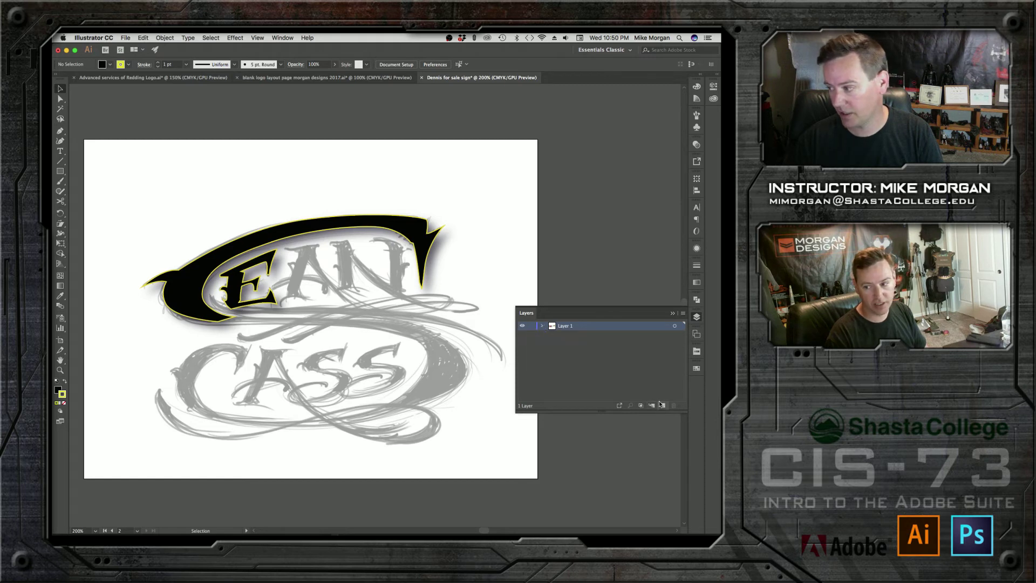
{"action": "left_click", "coordinate": [663, 405]}
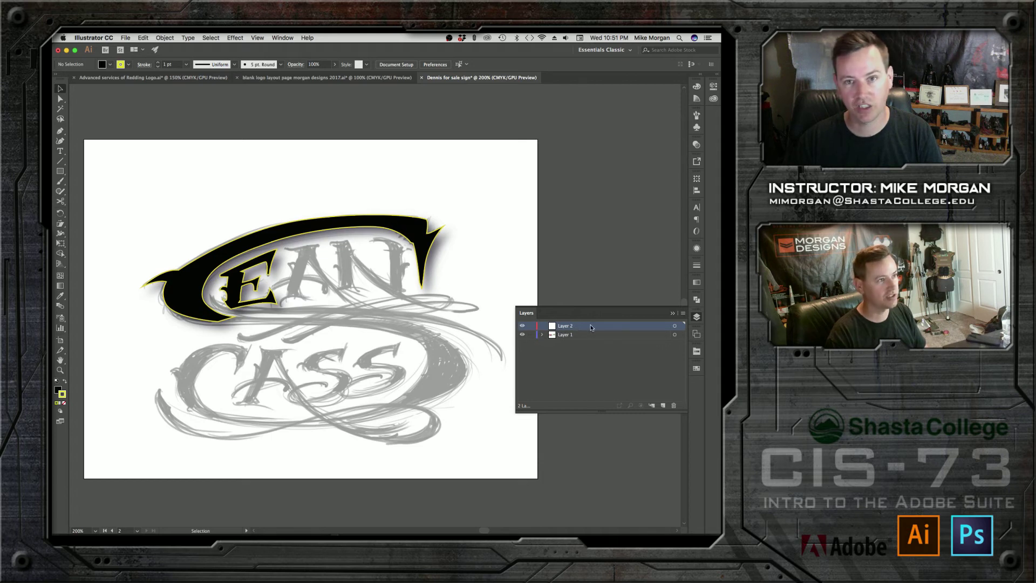
Expand Layer 1 to examine its groups and the lock state of the placed sketch image
{"action": "left_click", "coordinate": [543, 334]}
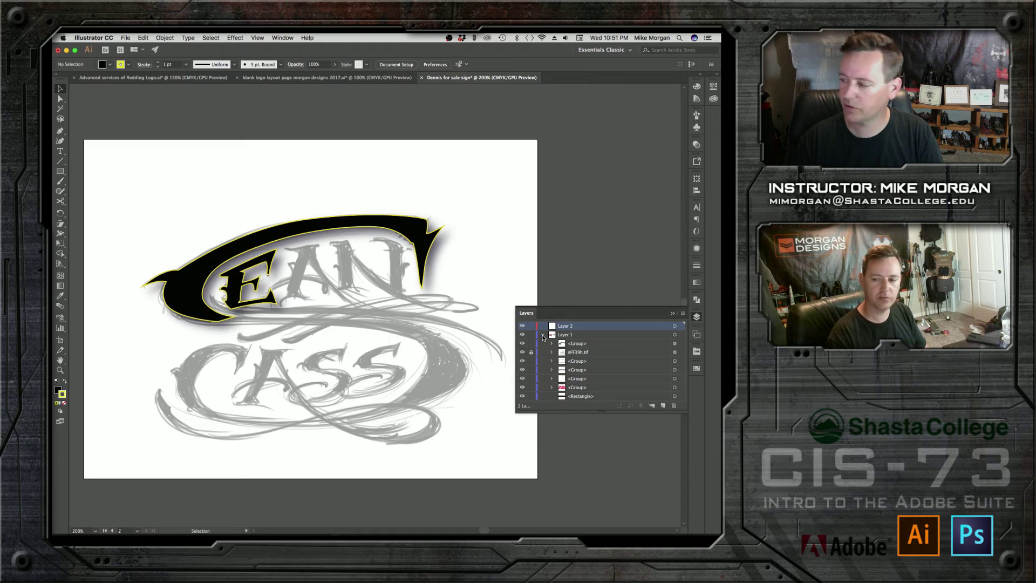
{"action": "left_click", "coordinate": [542, 335]}
{"action": "left_click", "coordinate": [542, 335]}
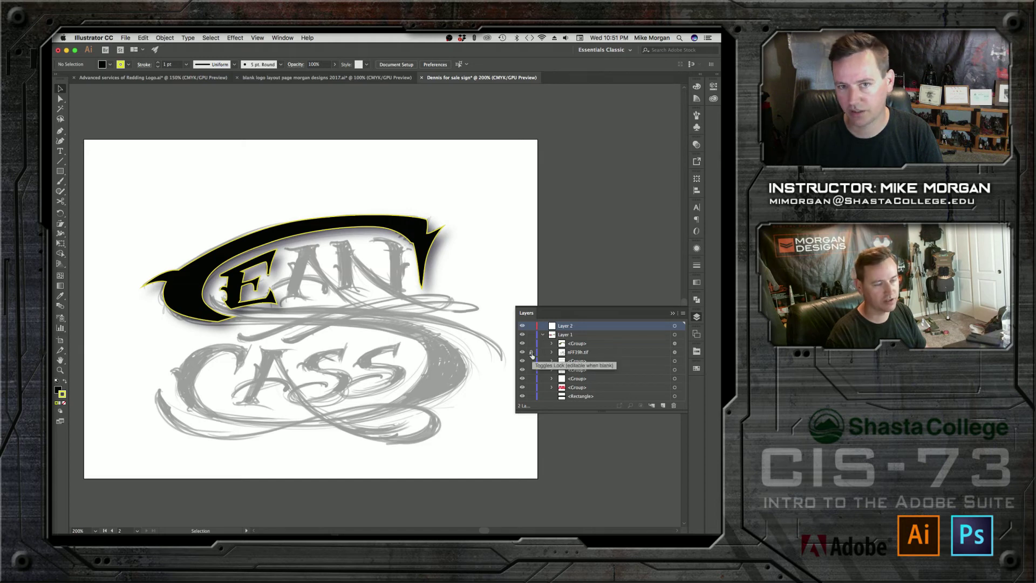
{"action": "left_click", "coordinate": [531, 352]}
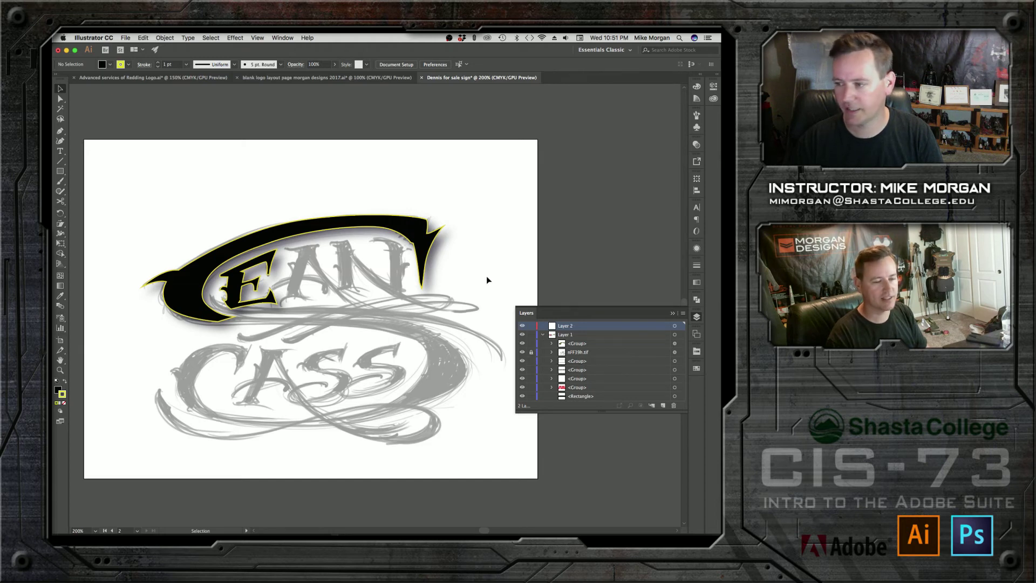